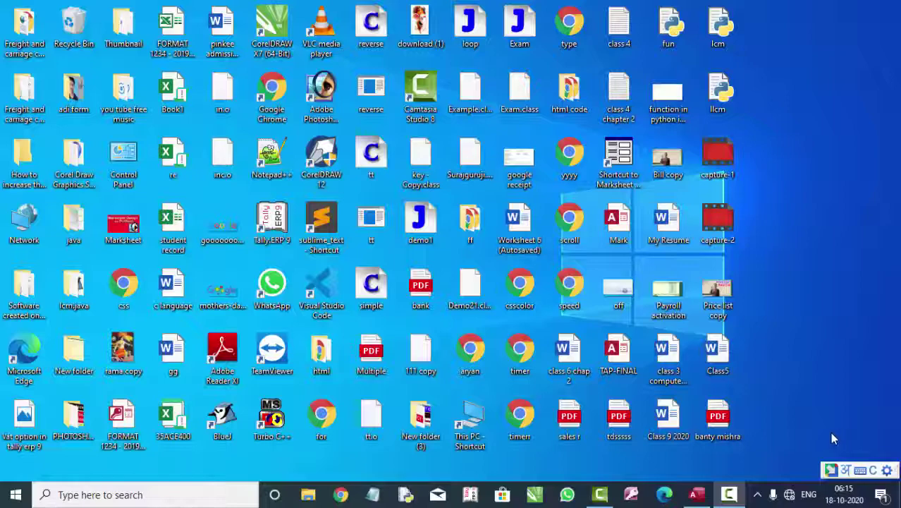
Refresh the desktop five times, then bring the Access database window back to the front.
right_click(801, 94)
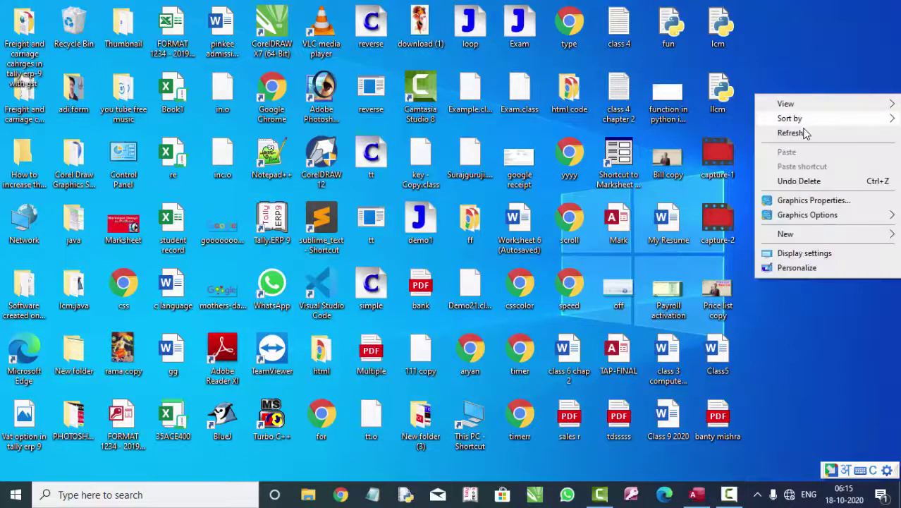
click(804, 132)
right_click(802, 129)
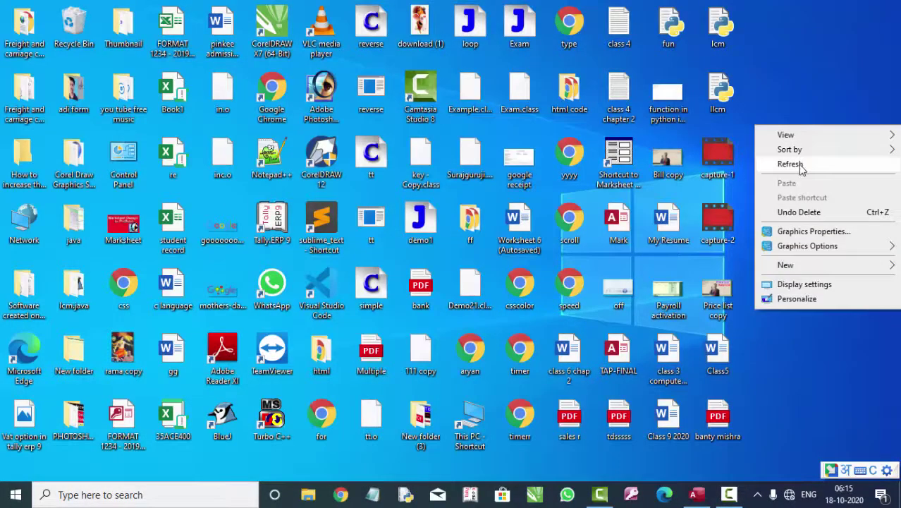
click(801, 165)
right_click(780, 80)
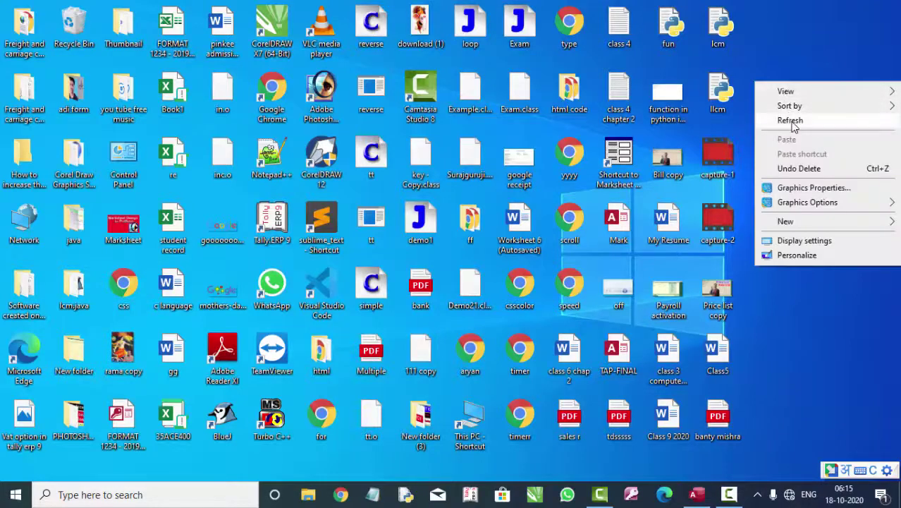
click(793, 125)
right_click(794, 90)
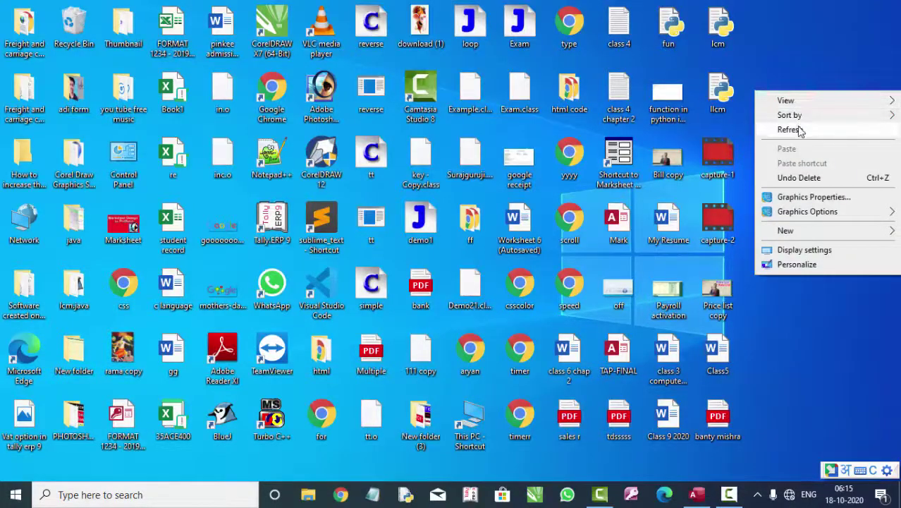
click(800, 130)
right_click(793, 123)
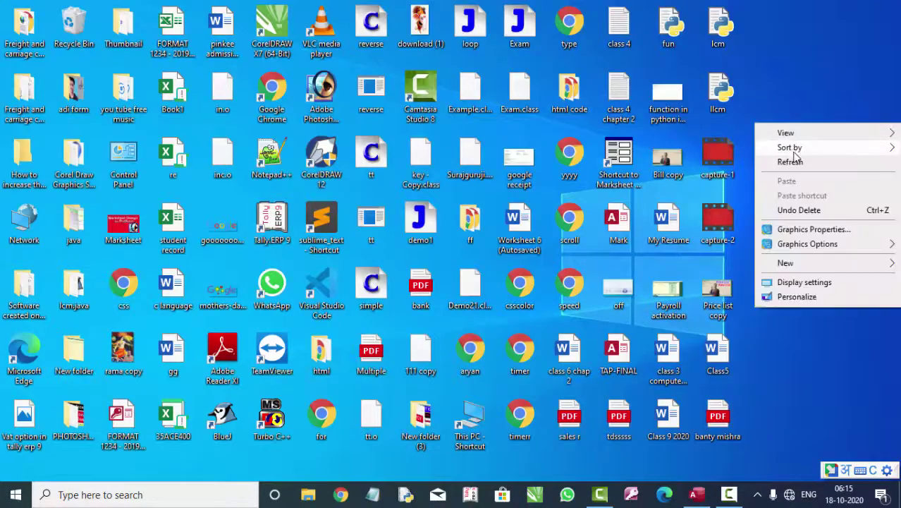
click(793, 161)
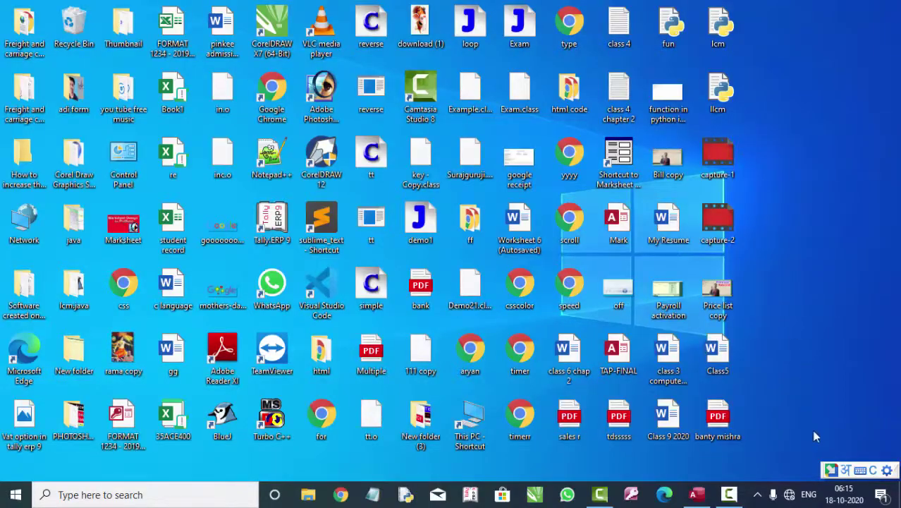
click(696, 494)
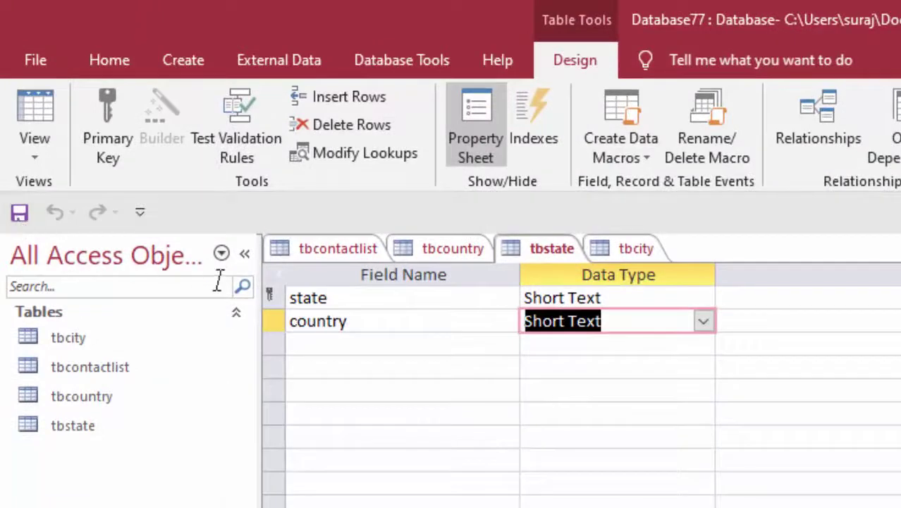
Open tbcity, tbcontactlist and tbcountry as datasheets, then save tbstate and view its records.
double_click(127, 337)
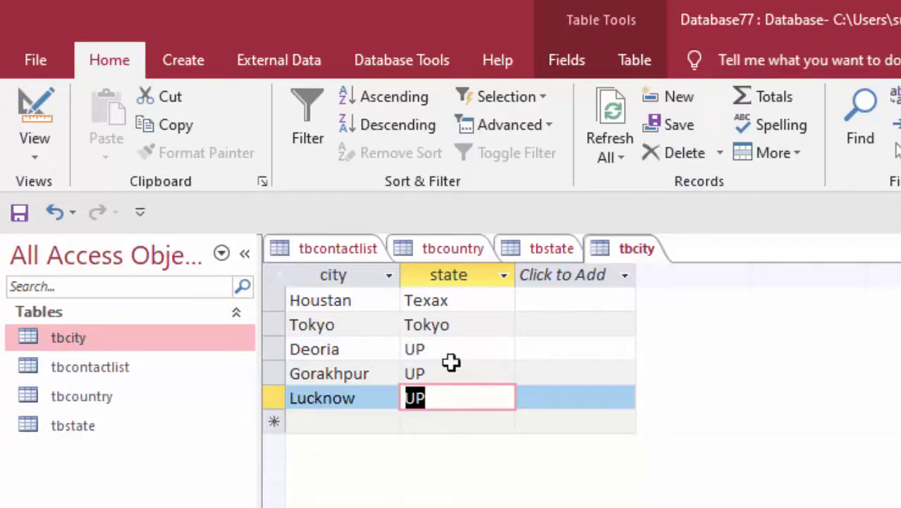
double_click(150, 375)
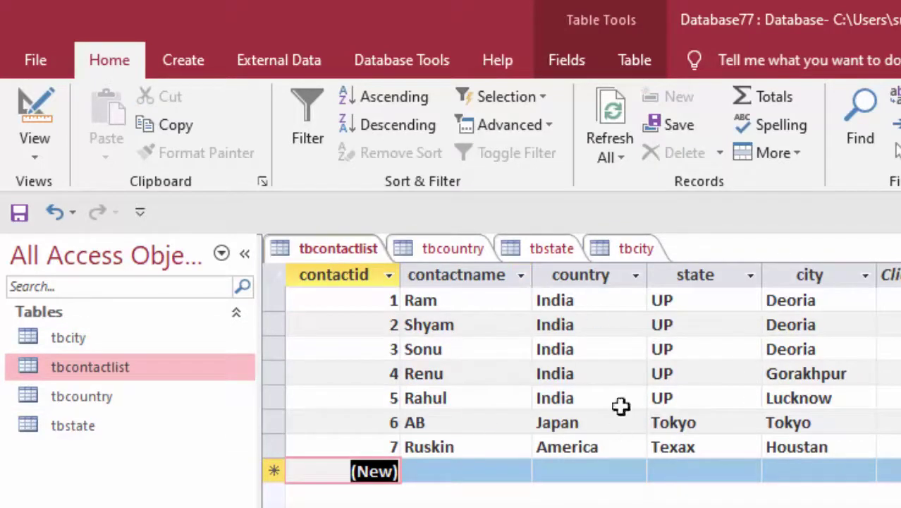
double_click(60, 399)
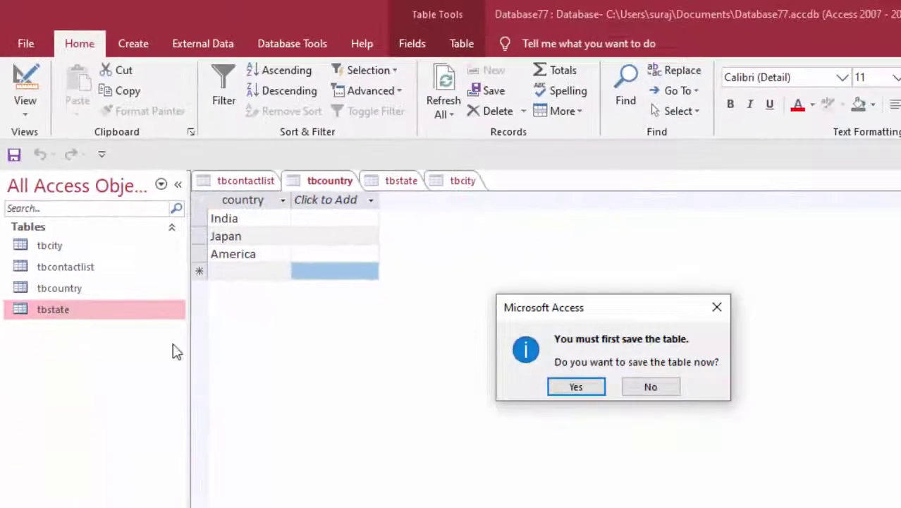
click(564, 384)
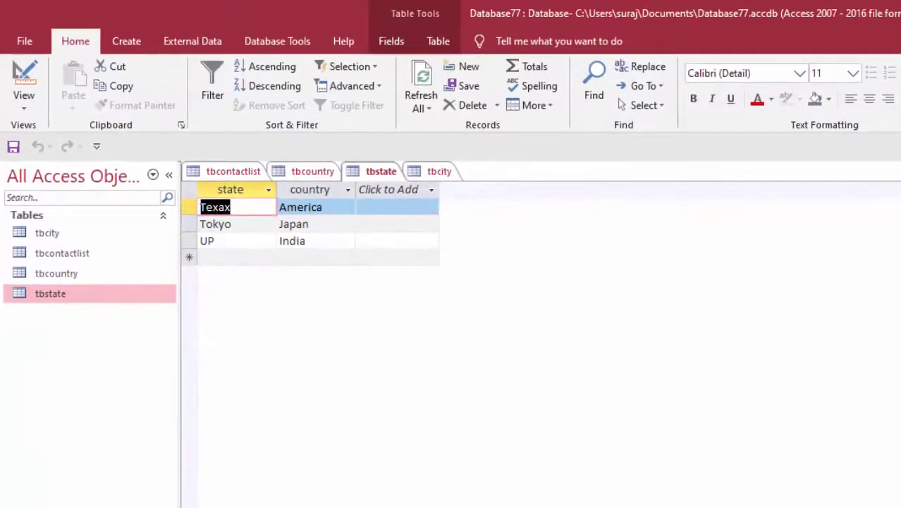
In tbstate Design view, start a Lookup Wizard on the country field sourced from tbcountry.
click(24, 105)
click(49, 171)
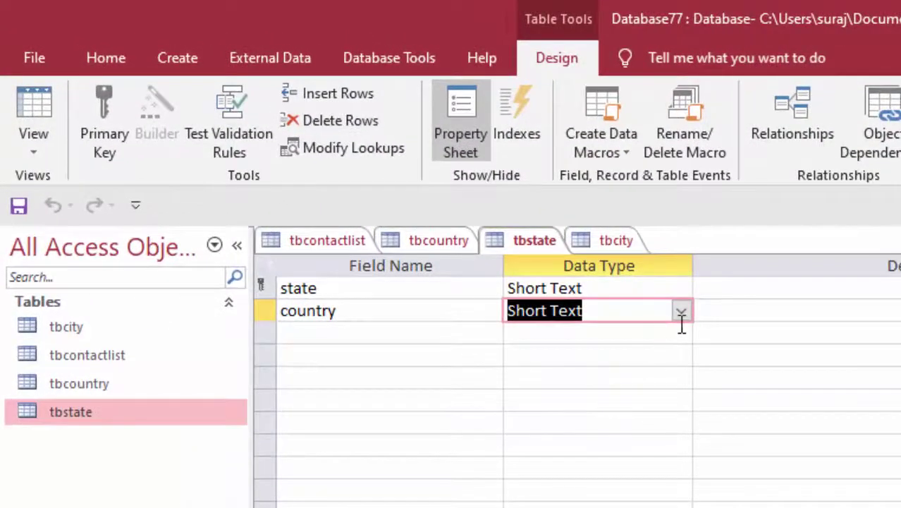
click(682, 318)
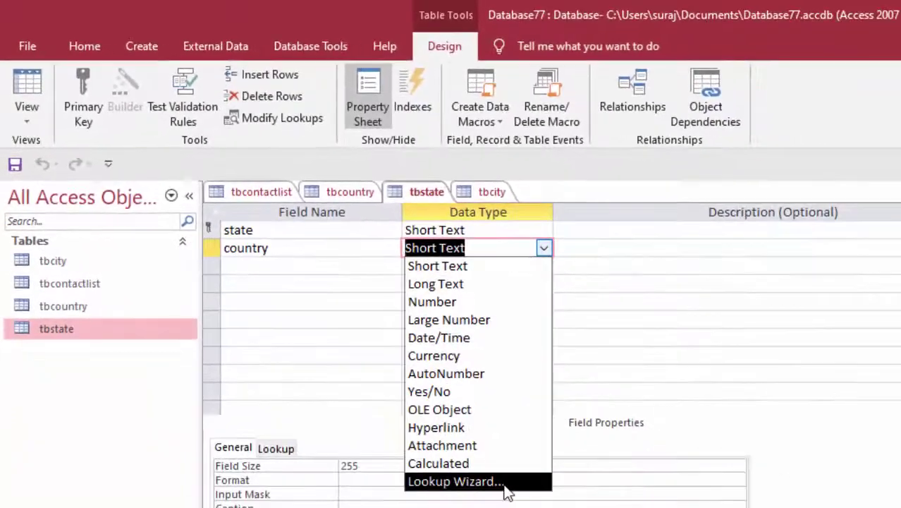
click(493, 481)
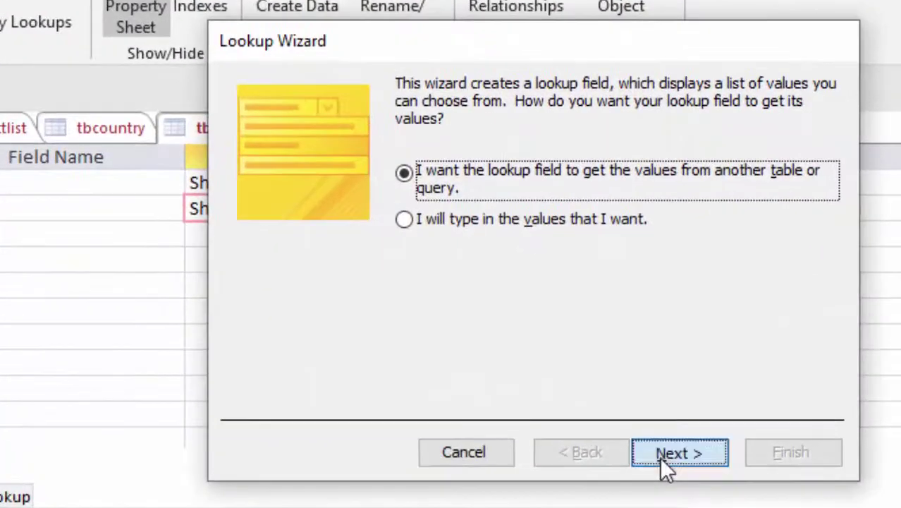
click(660, 457)
click(492, 178)
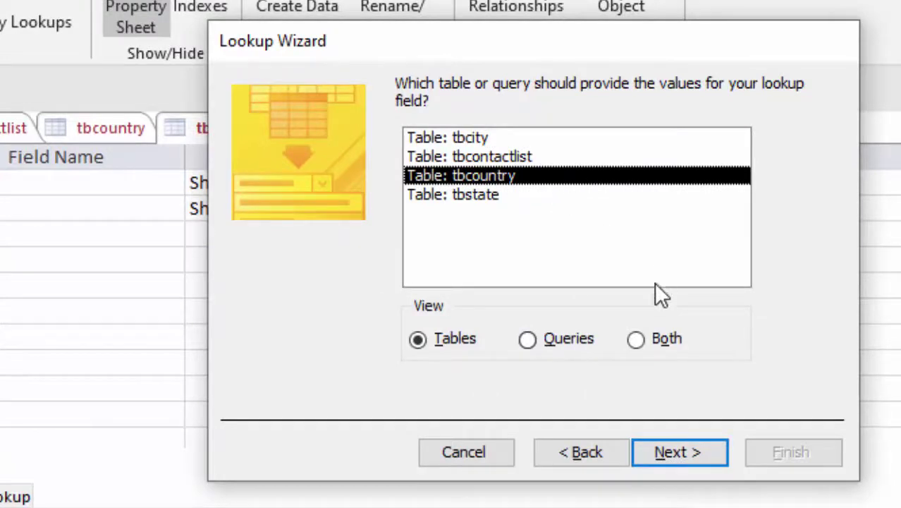
click(675, 446)
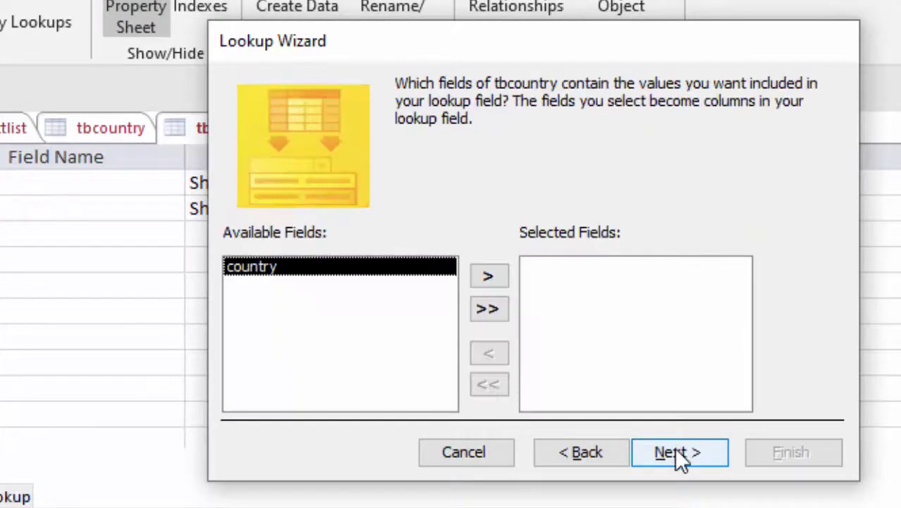
Add tbcountry's country field, finish the lookup with defaults and save tbstate.
click(497, 278)
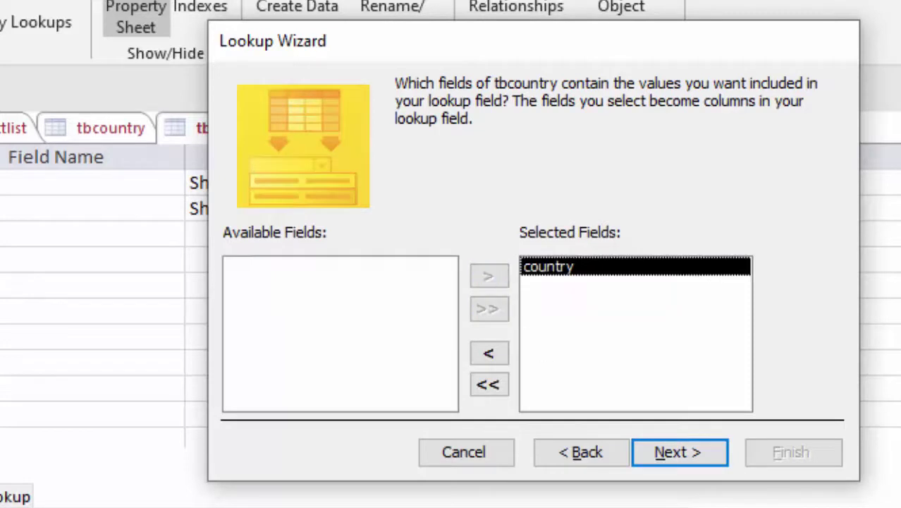
click(701, 452)
click(700, 451)
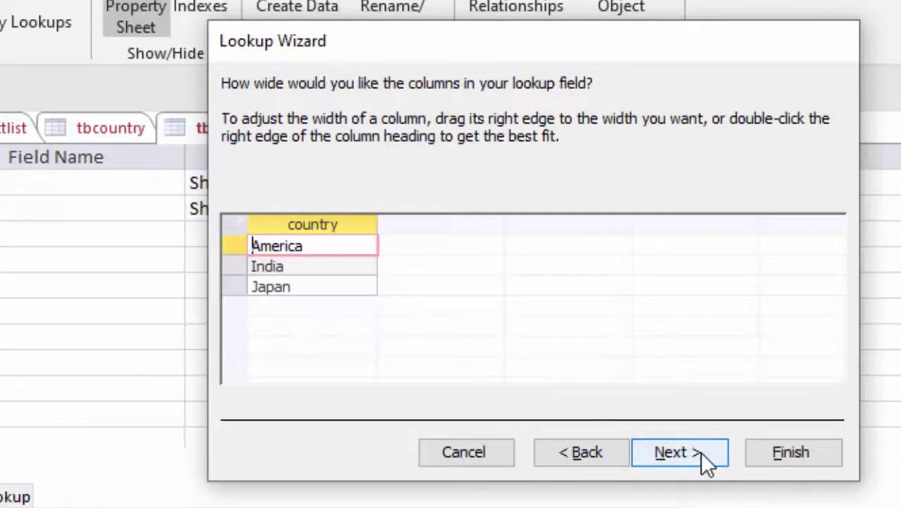
click(700, 452)
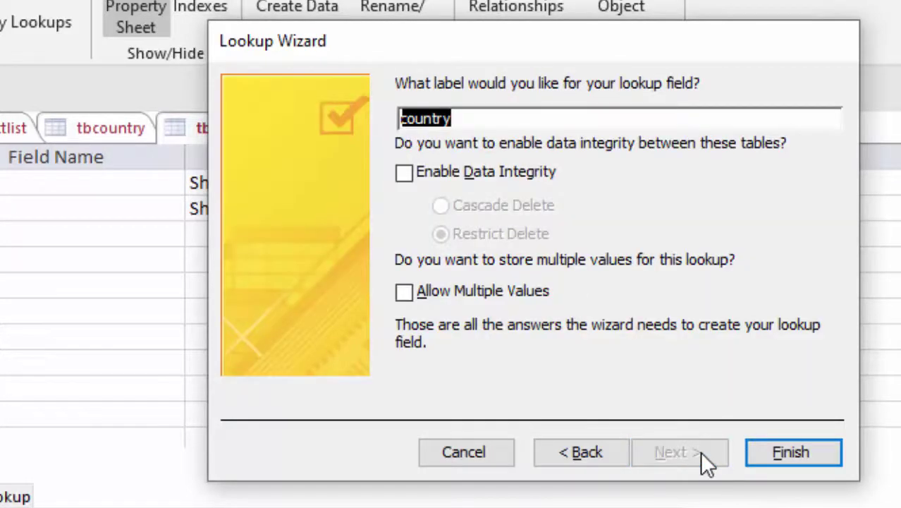
click(776, 452)
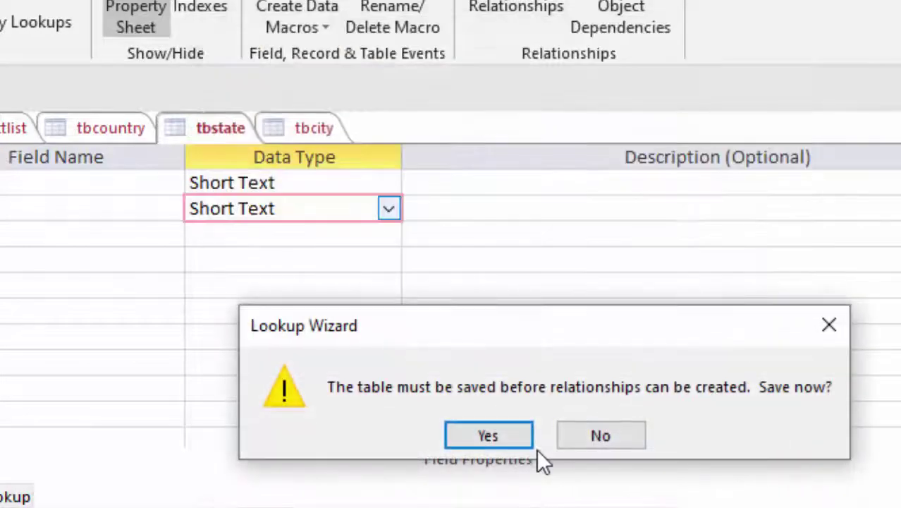
click(518, 440)
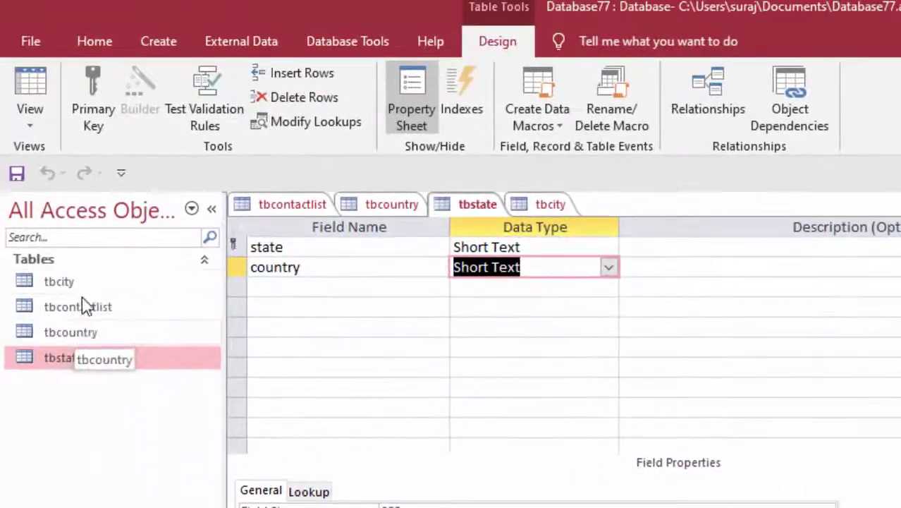
click(80, 282)
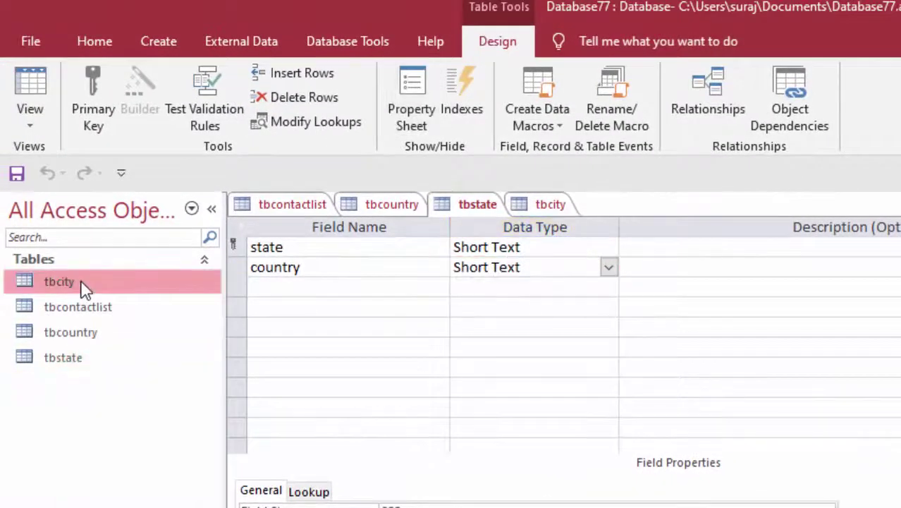
drag(84, 289, 74, 278)
Open tbcity in Design view and start a lookup on its state field sourced from tbstate.
right_click(78, 286)
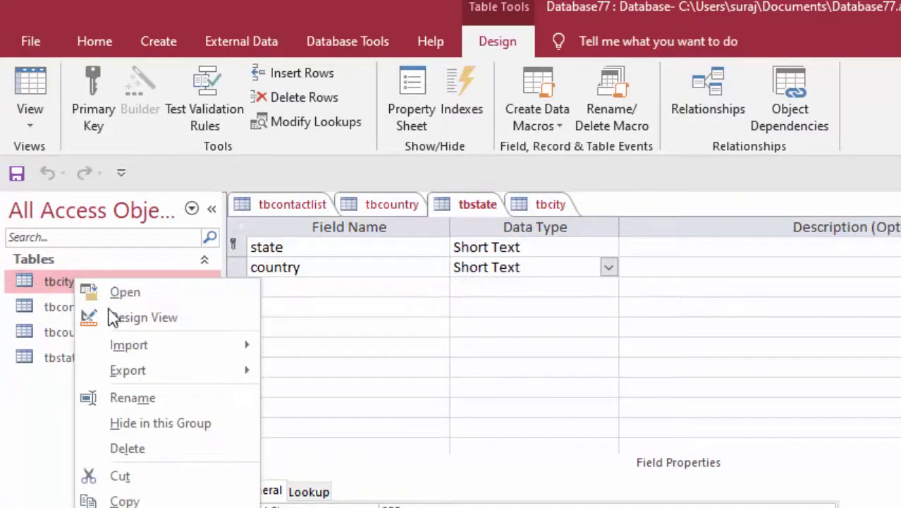
click(88, 257)
click(544, 268)
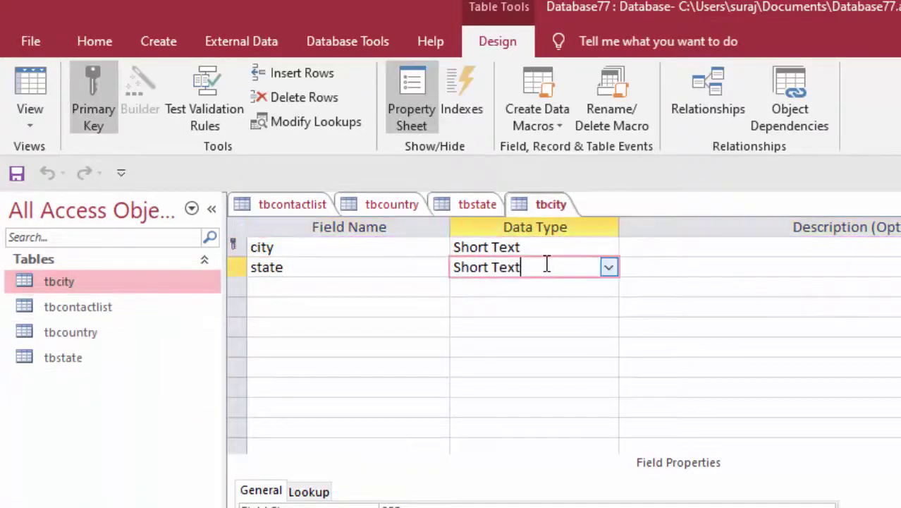
click(608, 267)
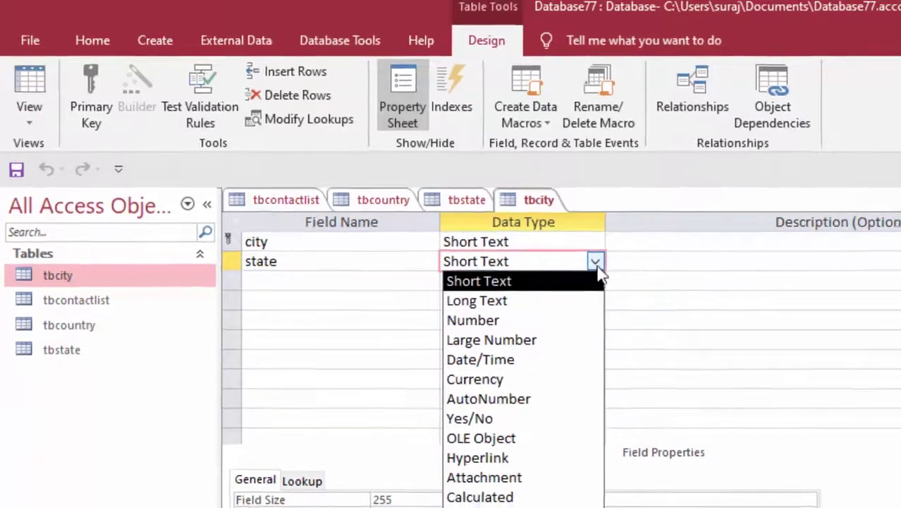
click(504, 495)
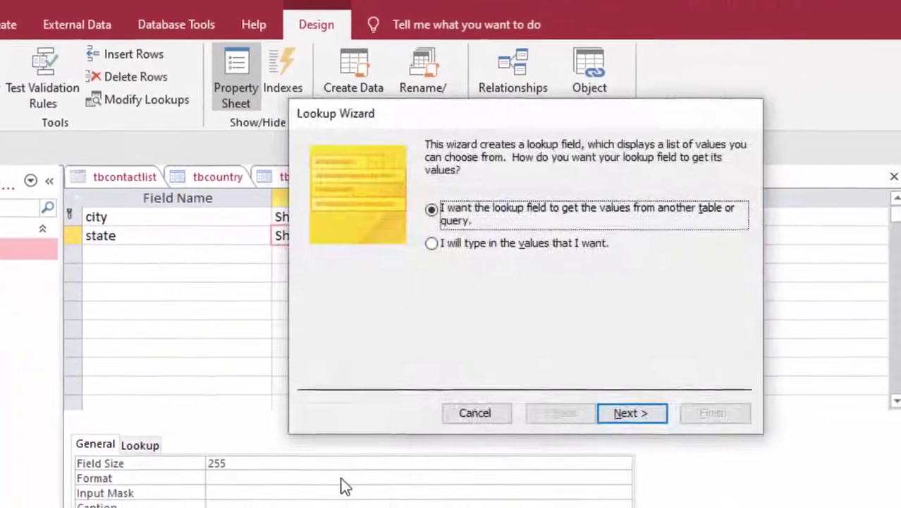
click(756, 426)
click(381, 218)
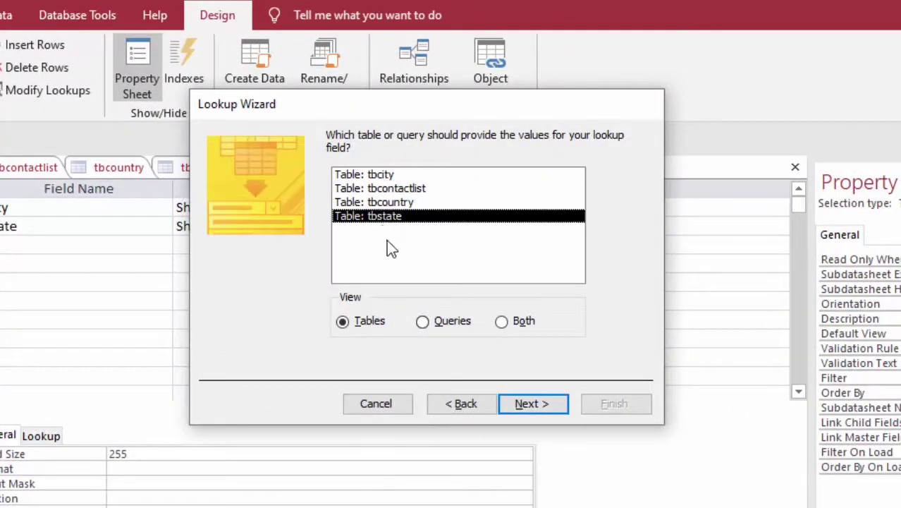
Add tbstate's state field, finish the lookup with defaults and save tbcity.
click(531, 404)
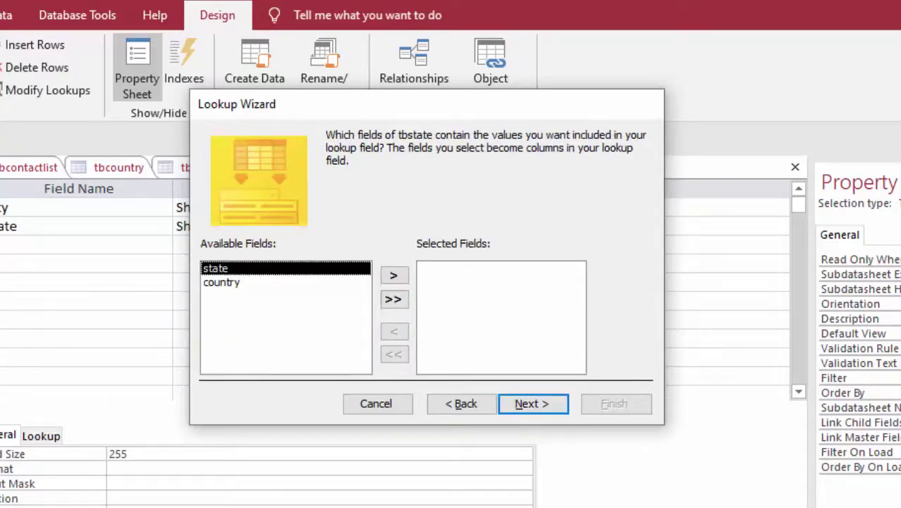
click(393, 275)
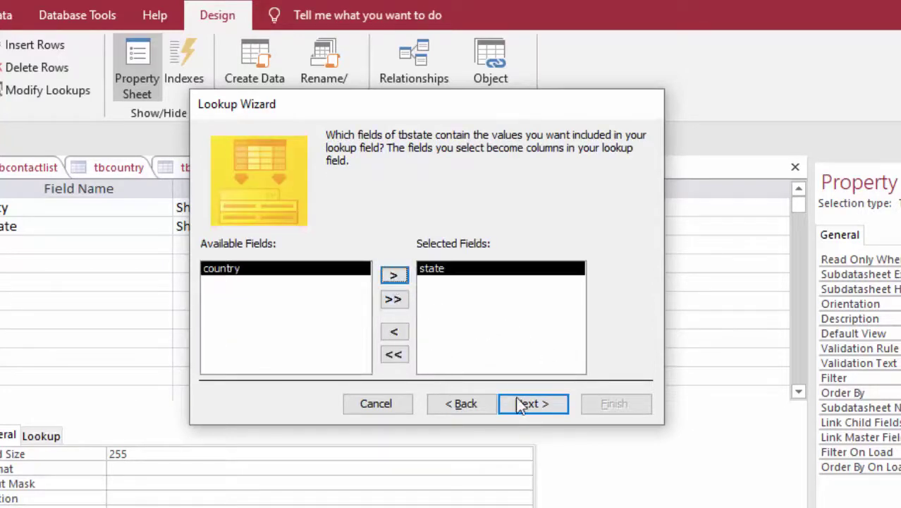
click(537, 404)
click(545, 406)
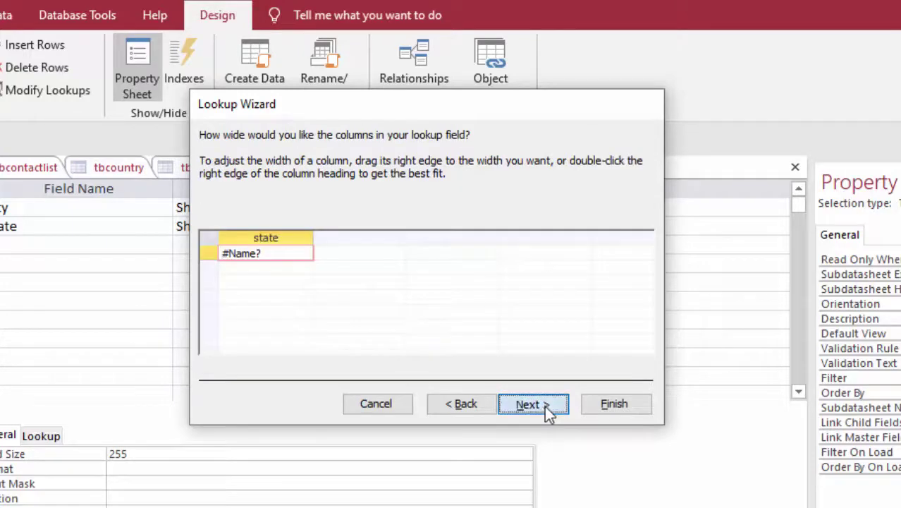
click(544, 406)
click(604, 403)
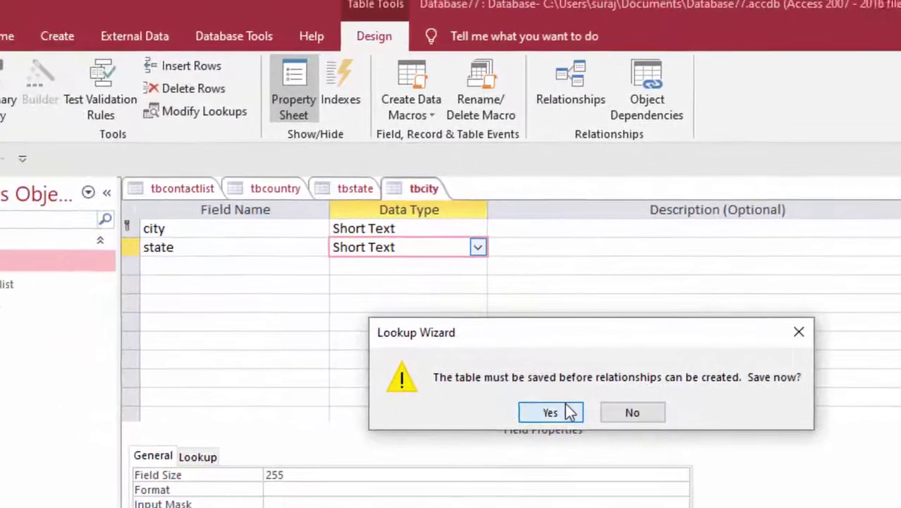
click(394, 391)
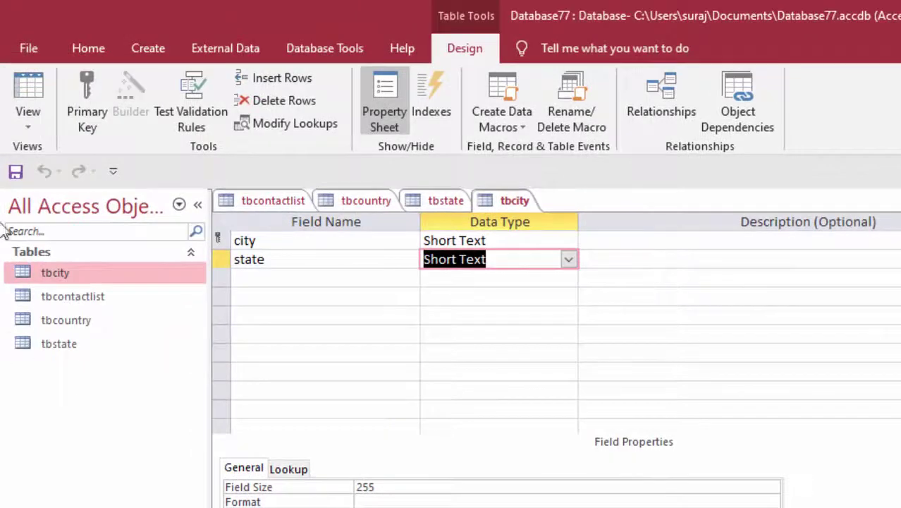
Open tbstate as a datasheet and check the country dropdowns, keeping America for Texax and Japan for Tokyo.
click(28, 99)
double_click(86, 345)
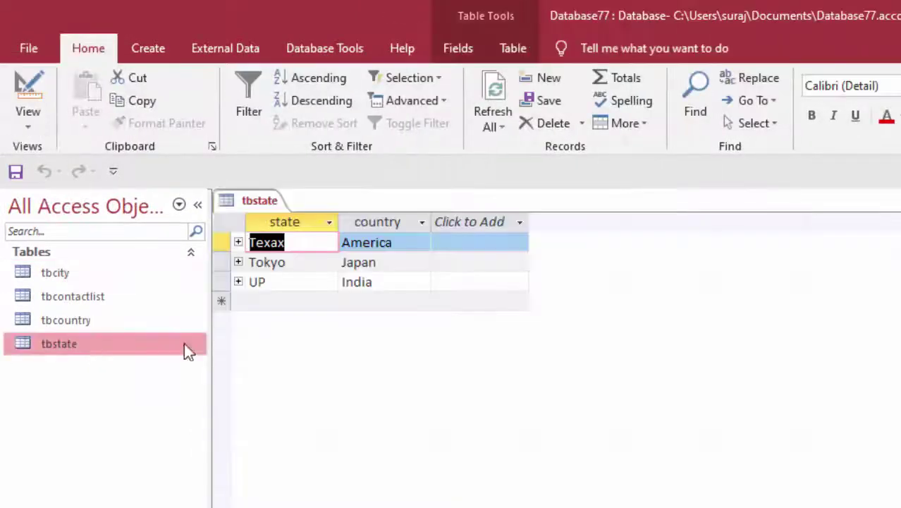
click(404, 242)
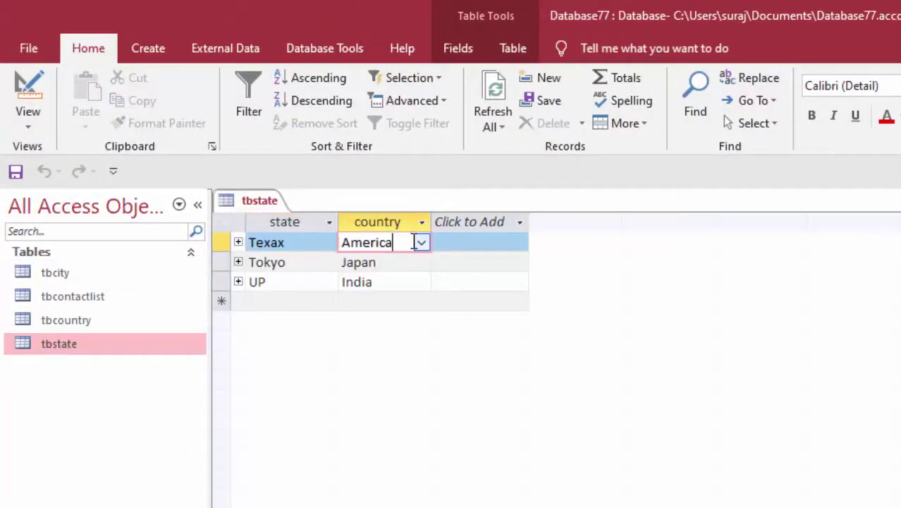
click(421, 242)
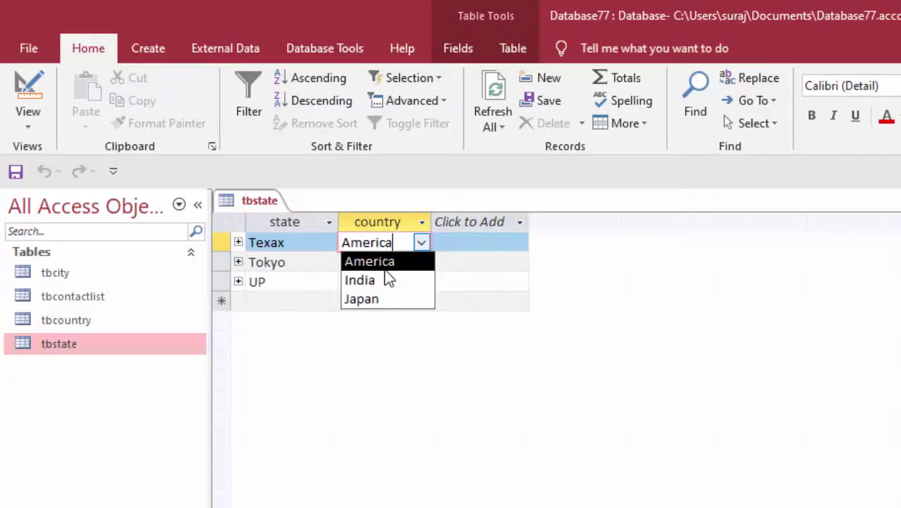
click(370, 342)
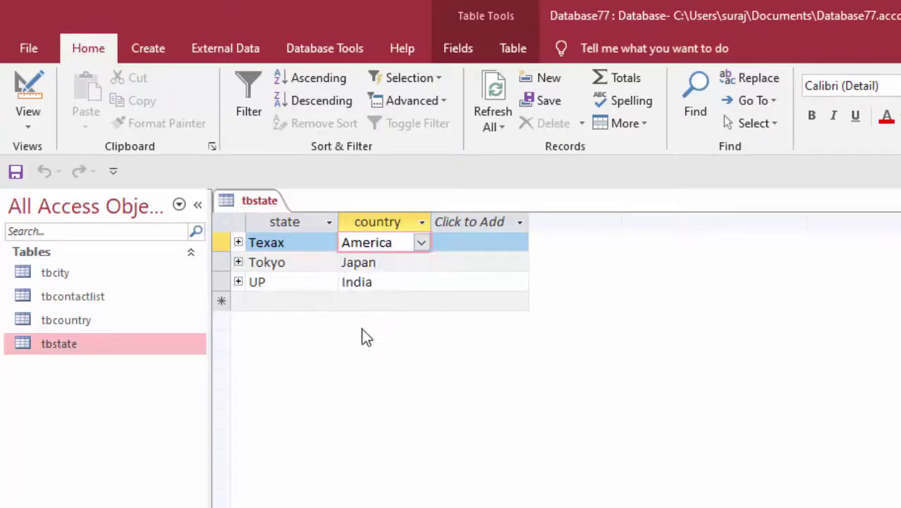
click(420, 263)
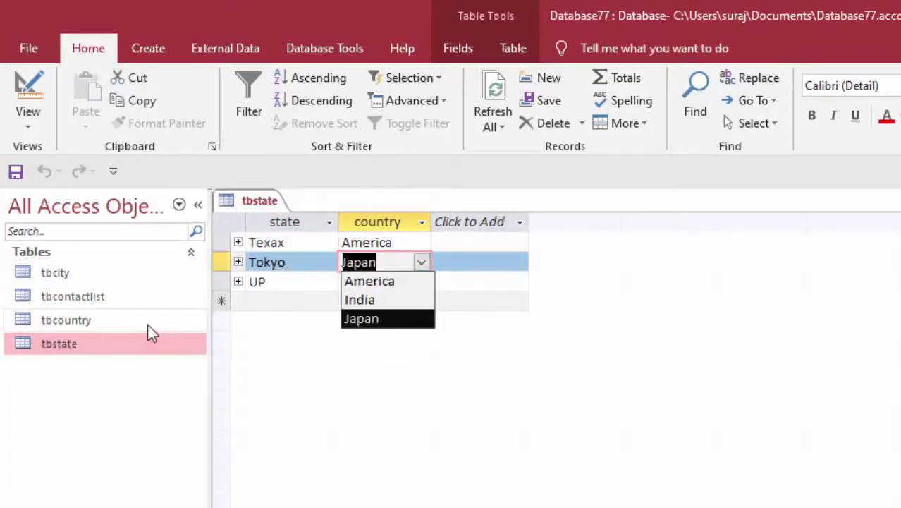
click(275, 334)
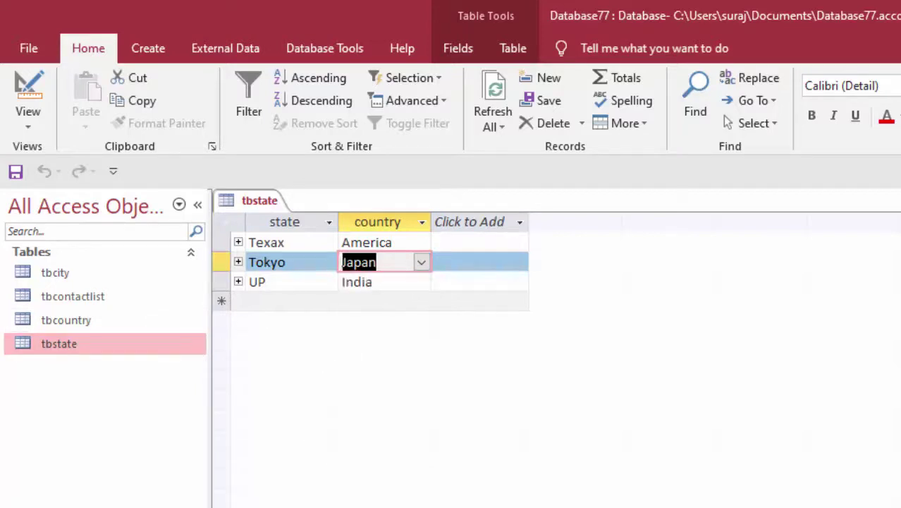
Review the Relationships diagram, then start a new blank form in Design view.
click(323, 48)
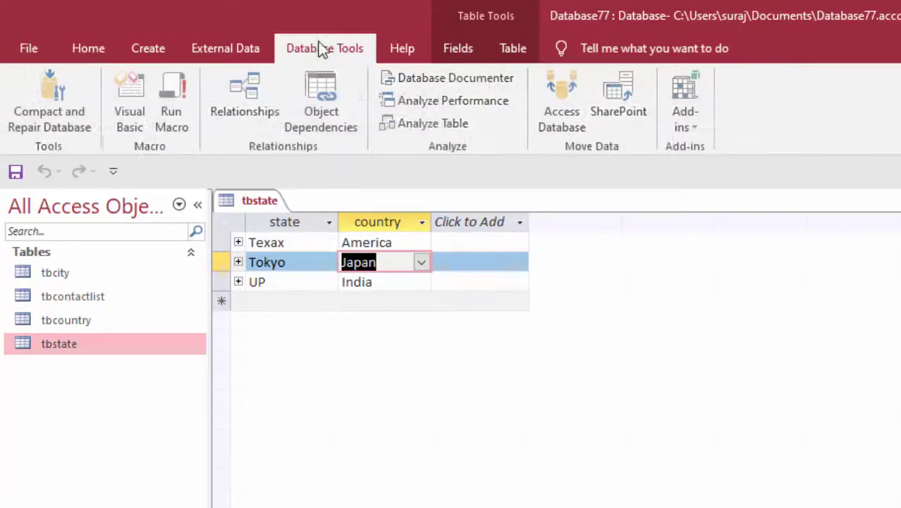
click(248, 98)
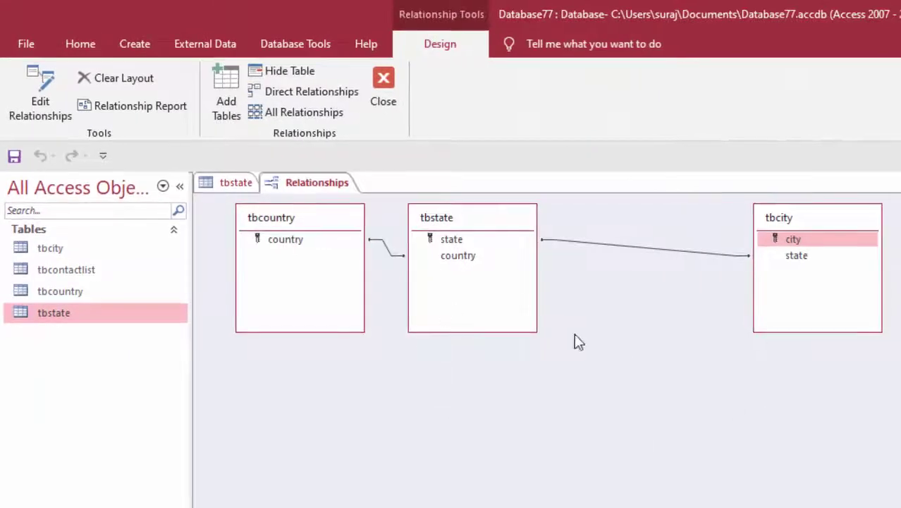
click(391, 97)
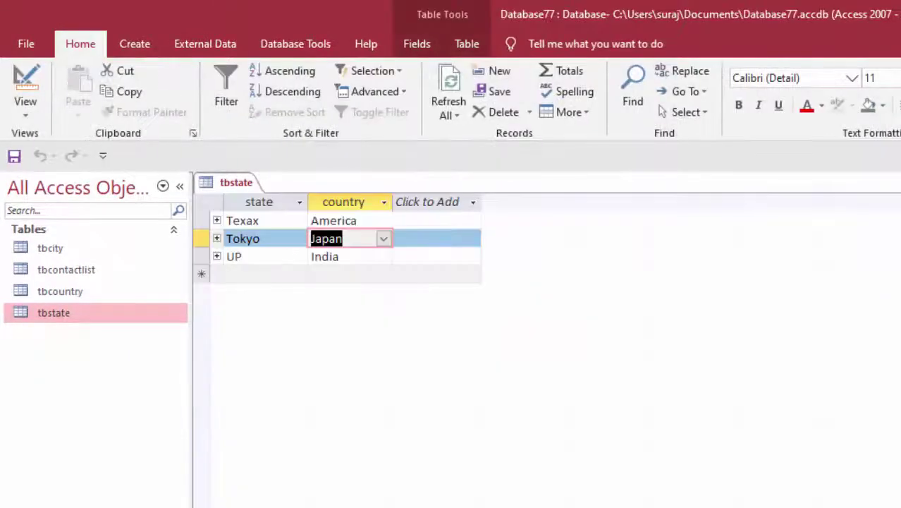
click(134, 44)
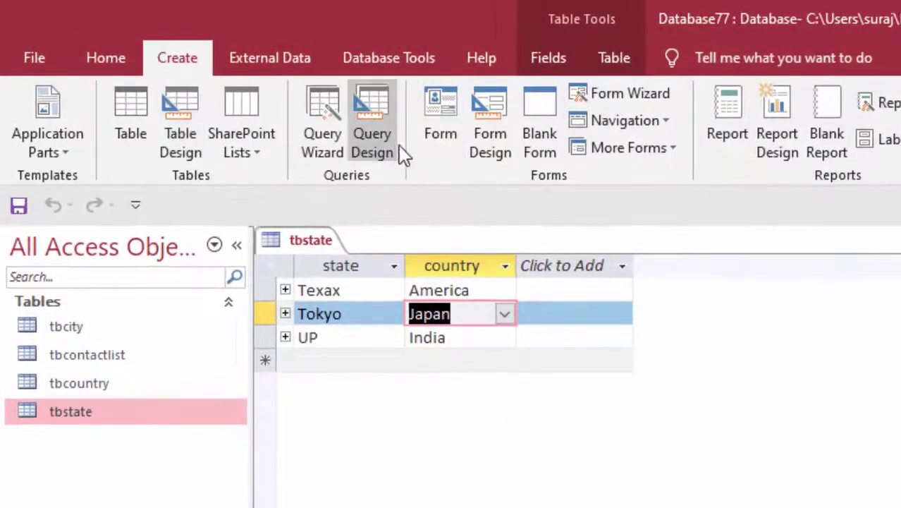
click(494, 113)
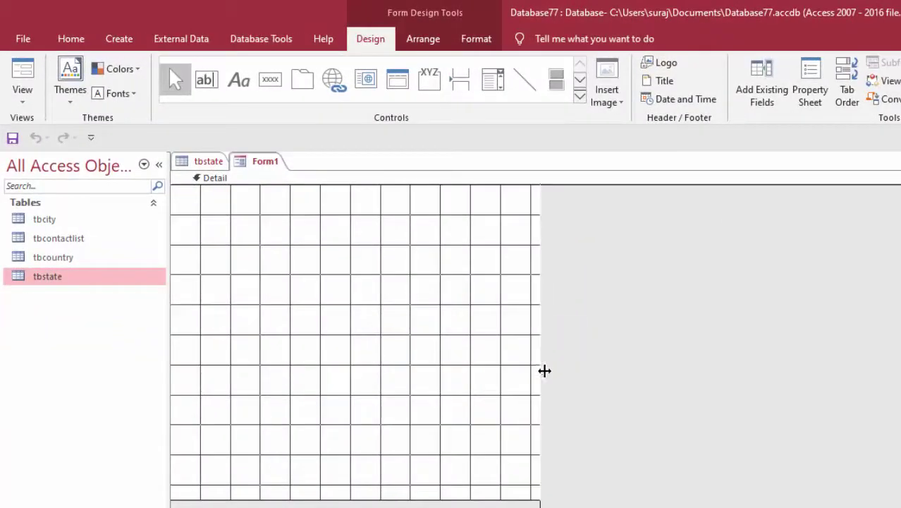
Widen the form and add tbcontactlist's contactid, contactname, state and country fields.
drag(544, 370, 835, 395)
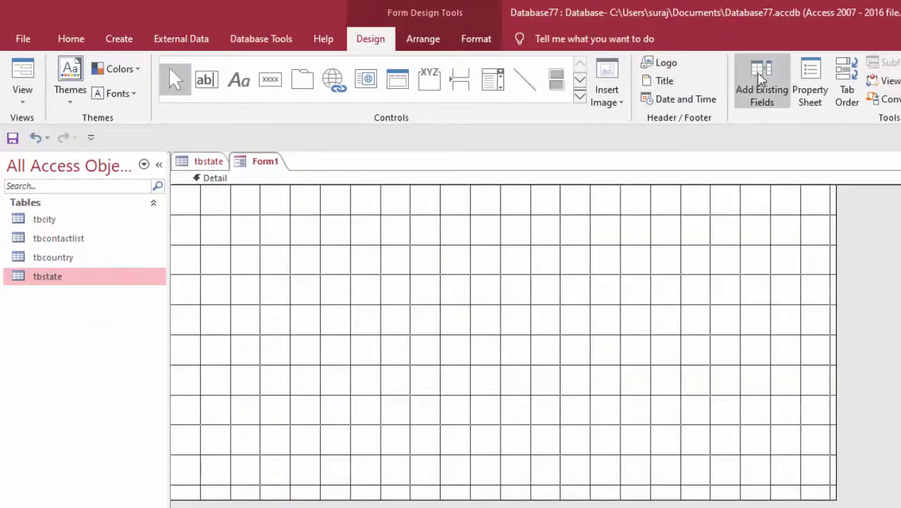
click(760, 81)
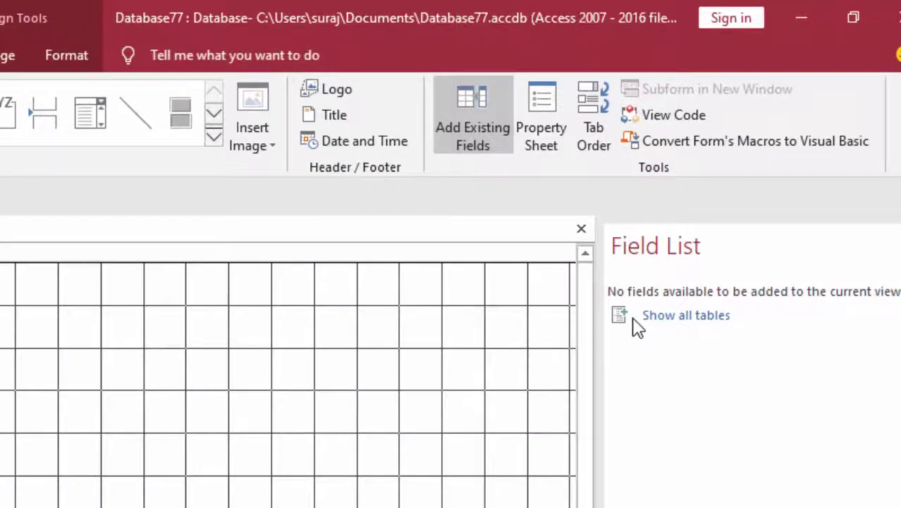
click(654, 316)
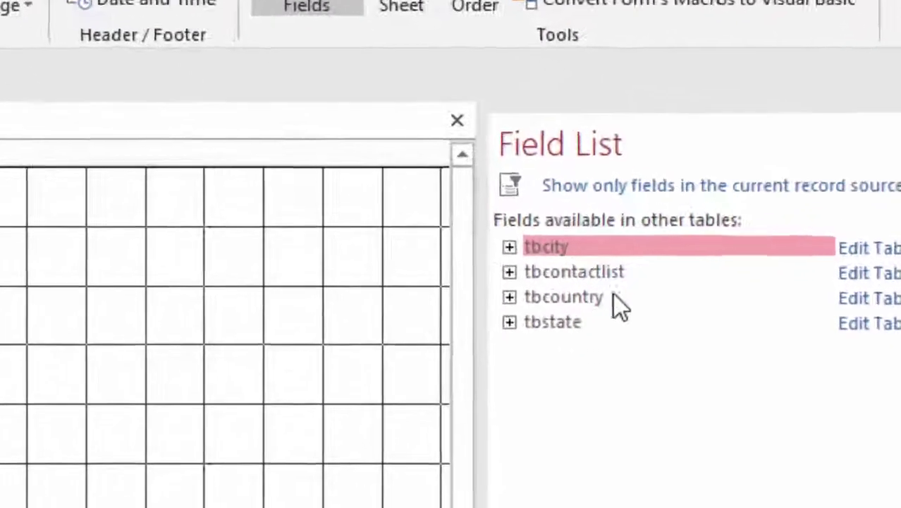
double_click(596, 274)
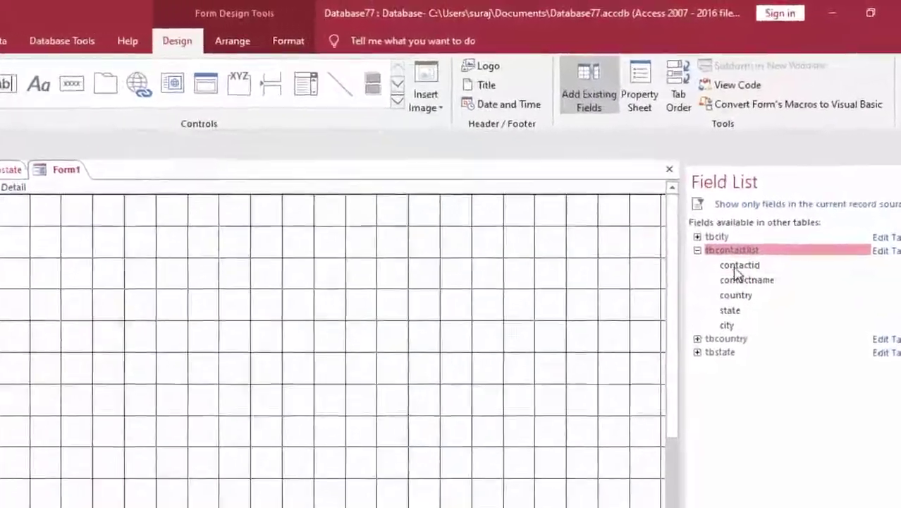
double_click(740, 266)
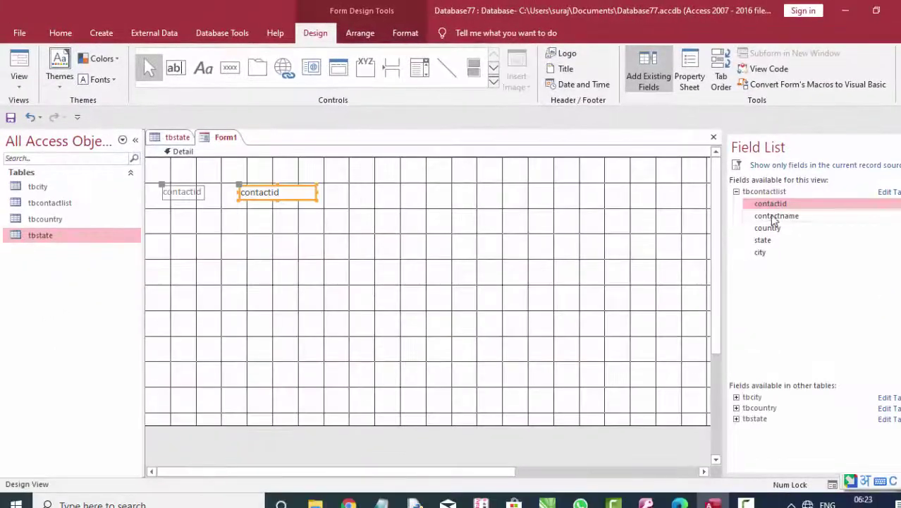
double_click(774, 216)
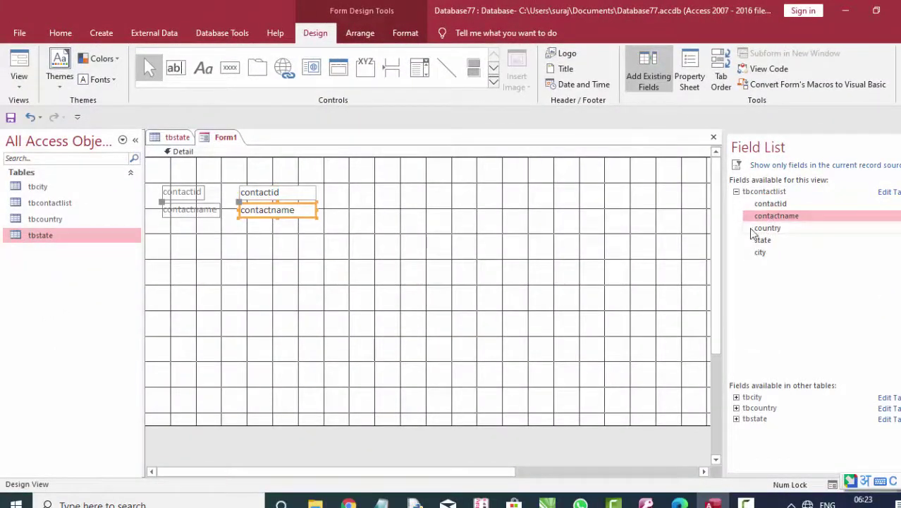
double_click(769, 230)
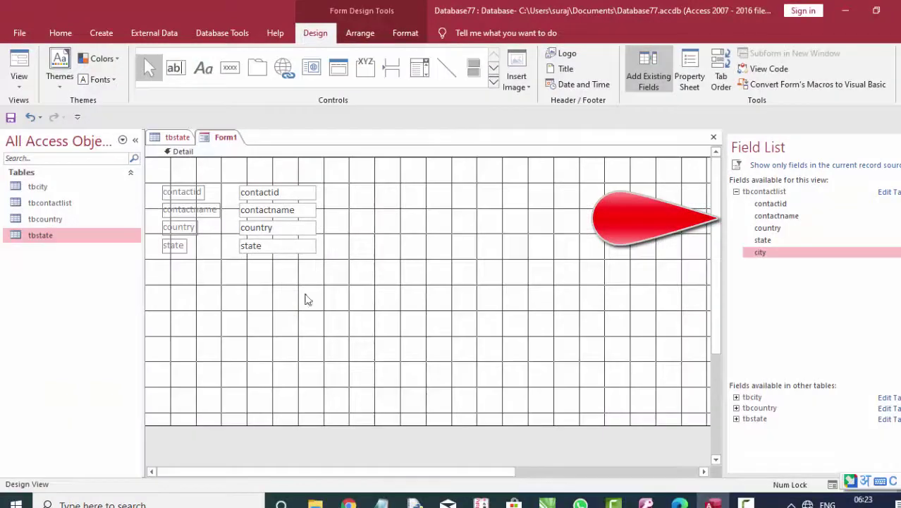
Delete the state and country text boxes from the form.
click(269, 248)
key(Delete)
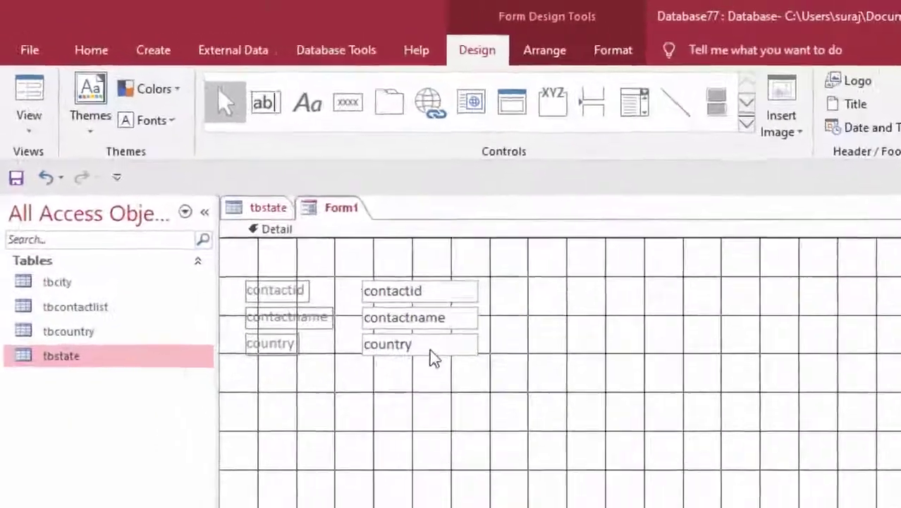
click(430, 351)
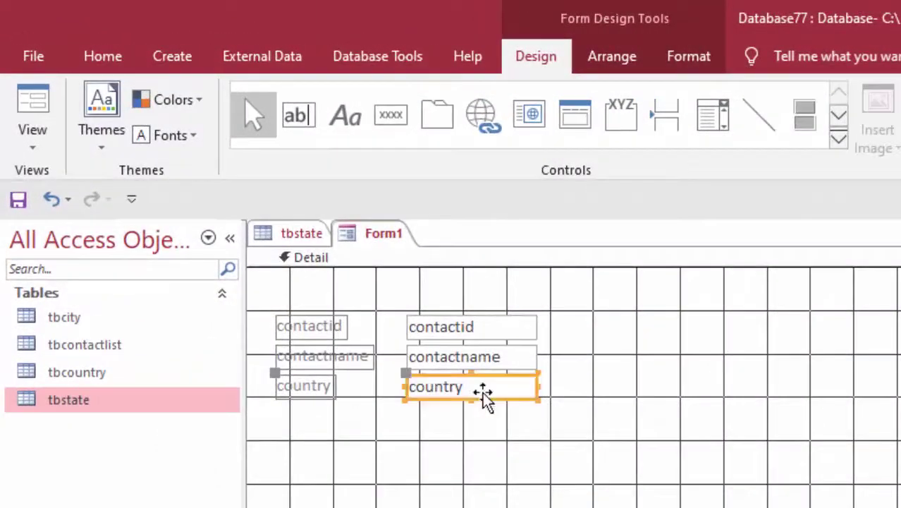
key(Delete)
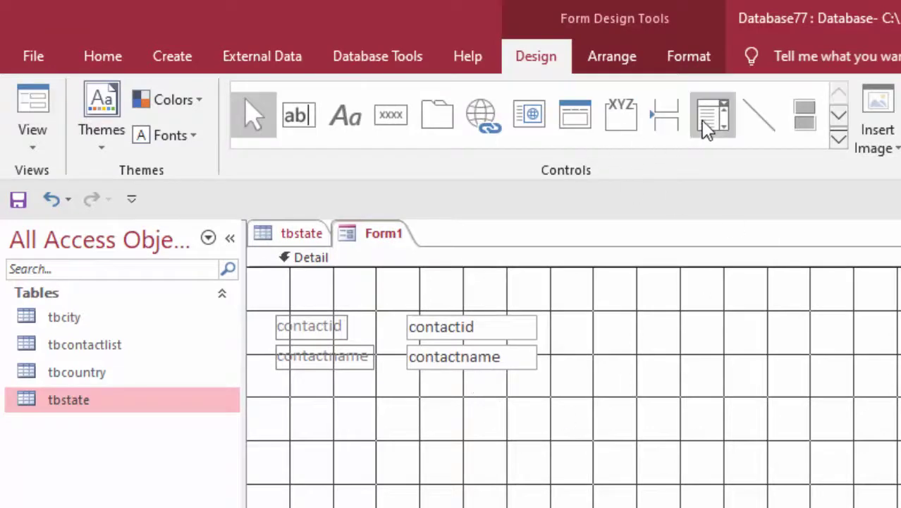
Draw a combo box below contactname listing the country field from tbcountry.
click(703, 121)
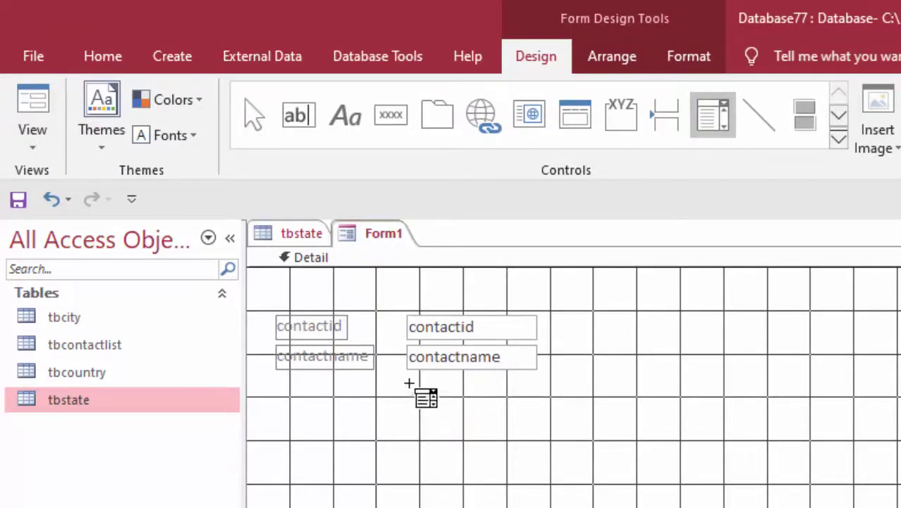
mouse_move(407, 384)
mouse_down()
mouse_move(421, 408)
mouse_move(530, 419)
mouse_up()
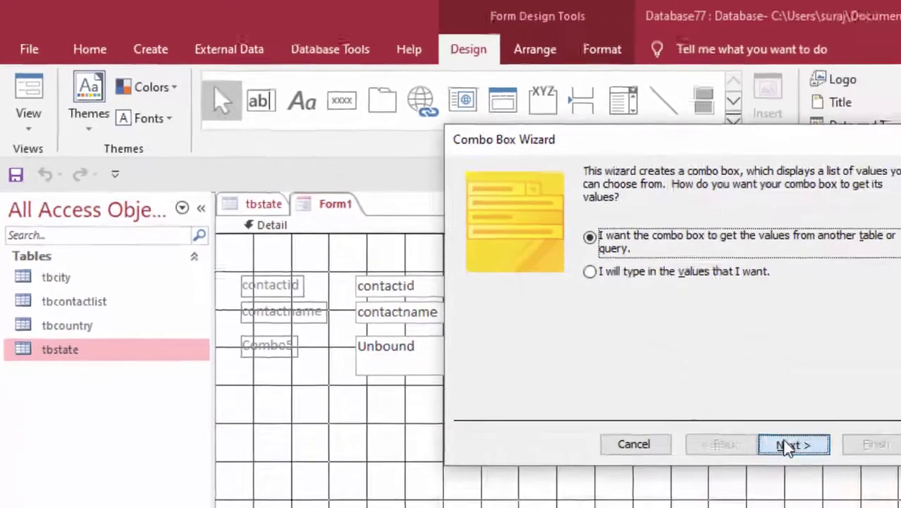
click(886, 505)
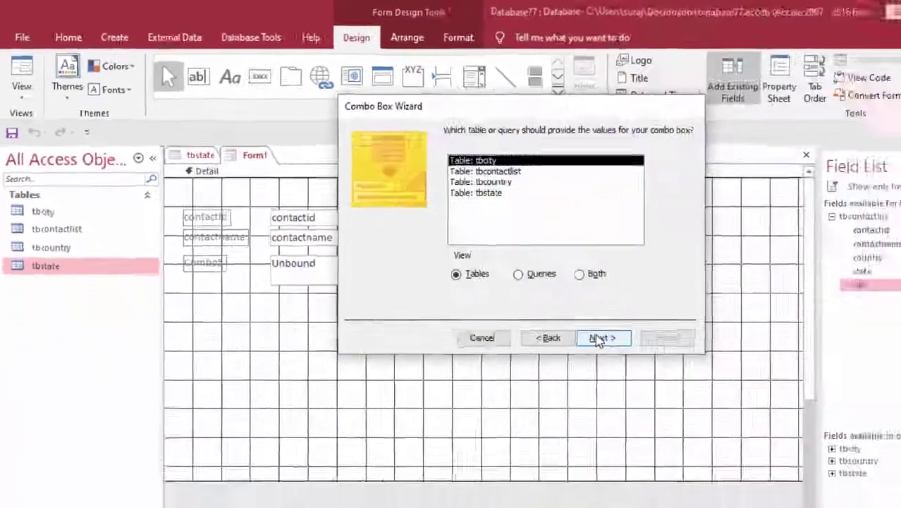
click(756, 276)
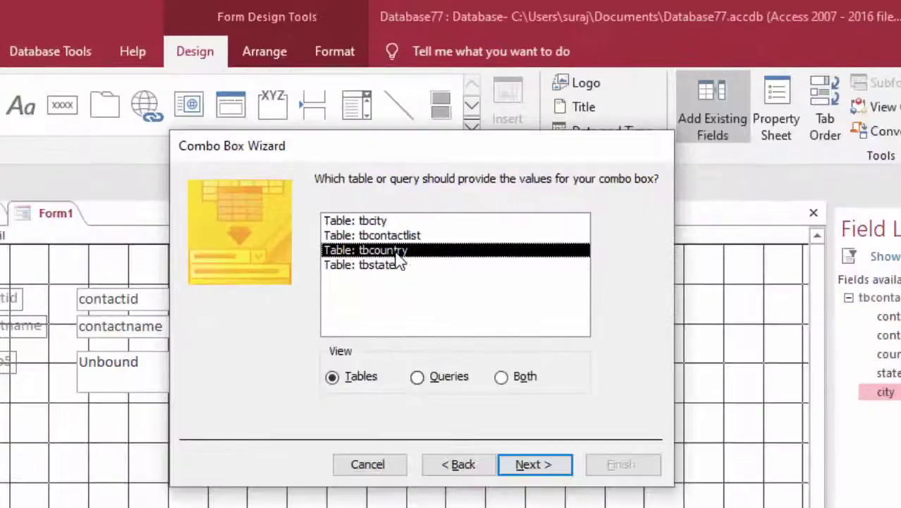
click(541, 467)
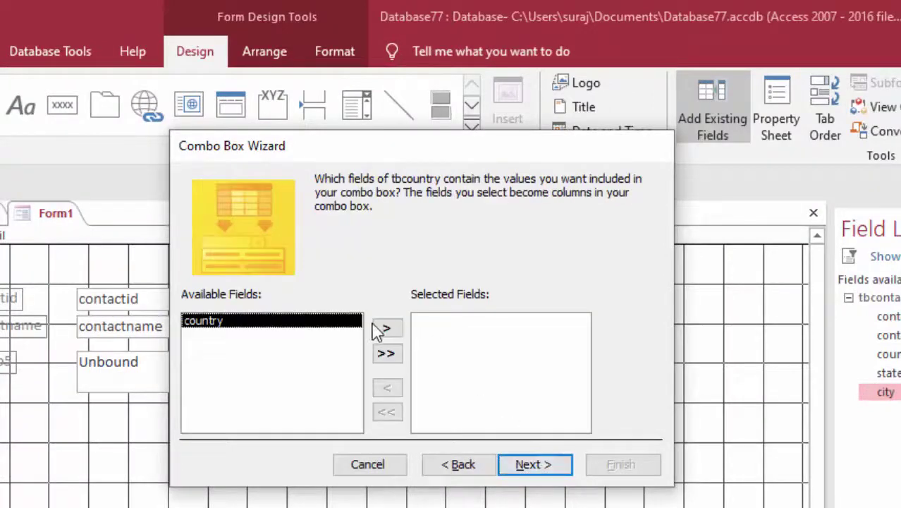
click(381, 329)
click(523, 469)
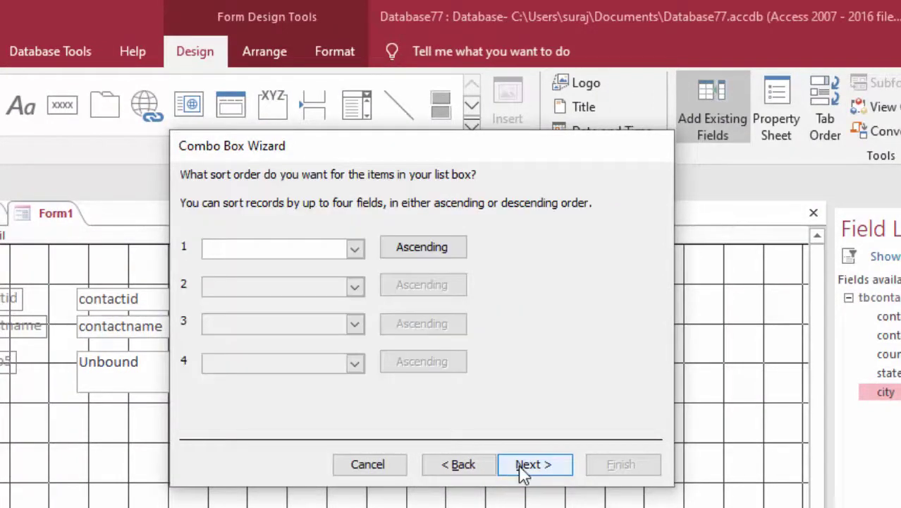
click(534, 464)
click(534, 464)
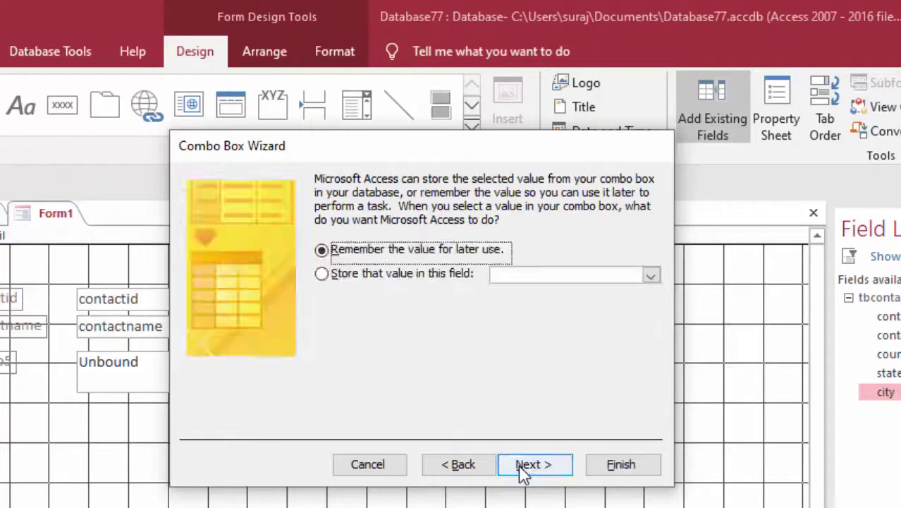
Have the combo store its value in the country field and label it 'country'.
click(379, 275)
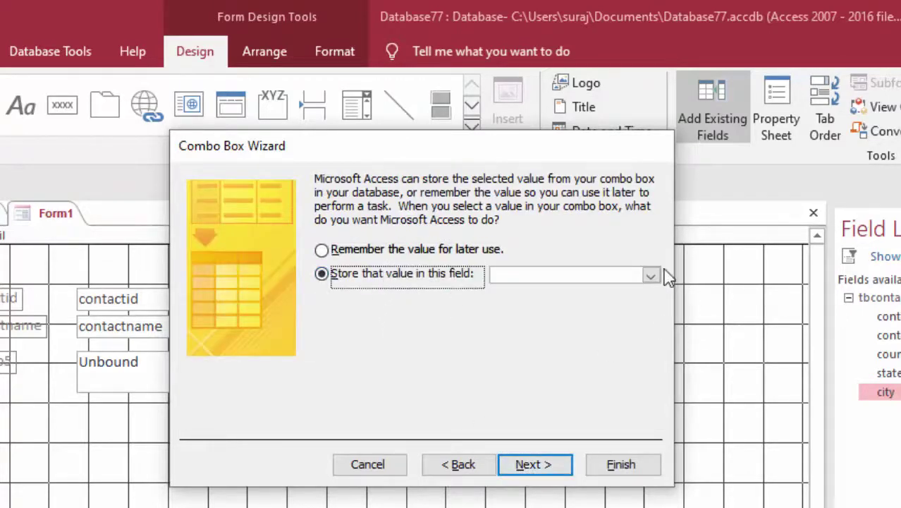
click(652, 275)
click(652, 276)
click(607, 321)
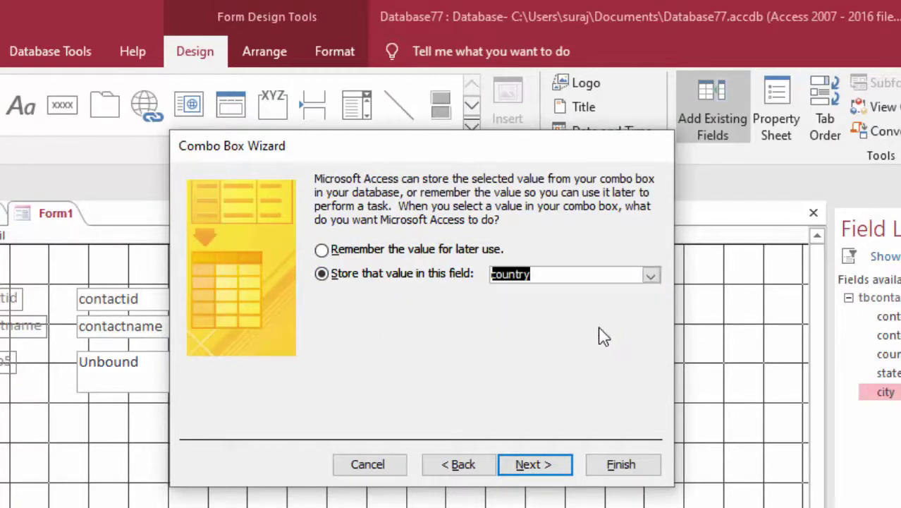
click(534, 465)
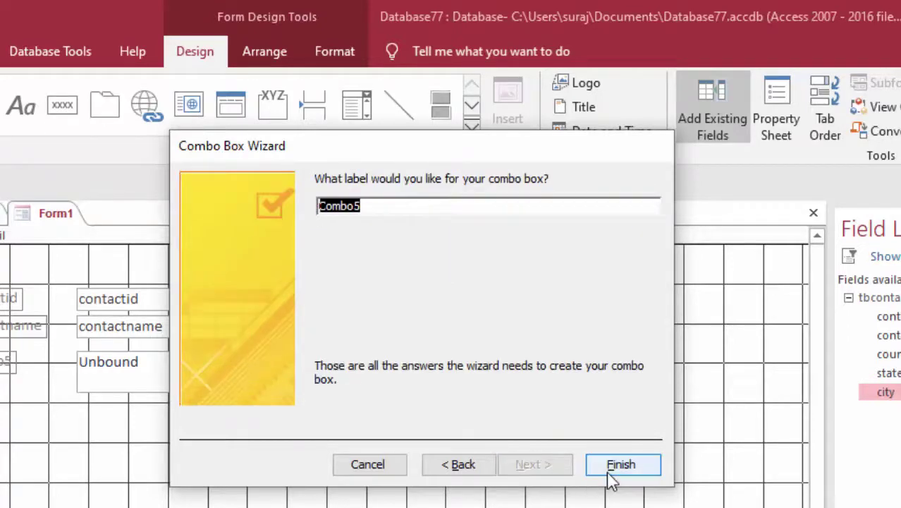
key(BackSpace)
text(c)
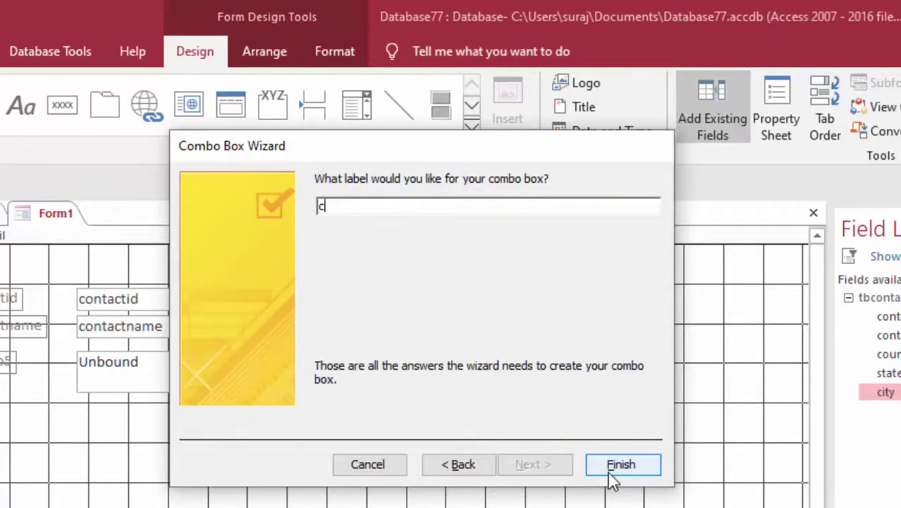
text(ountry)
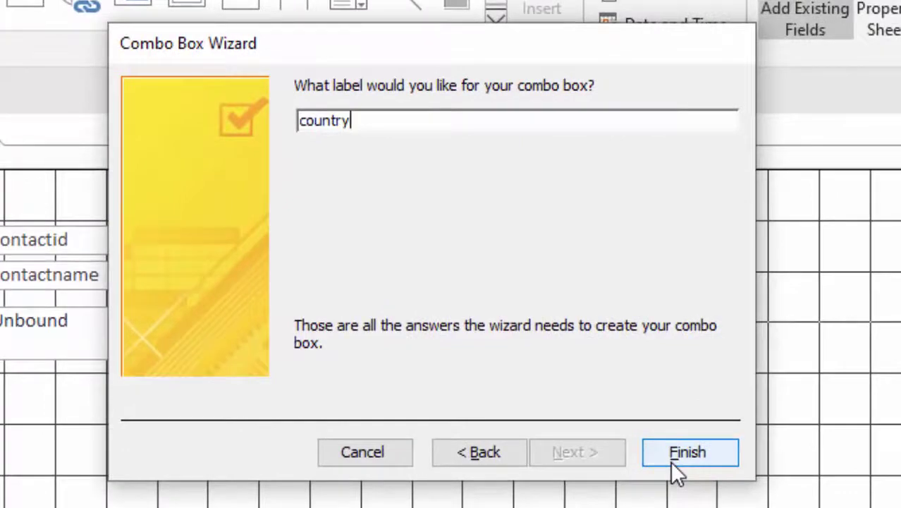
click(671, 460)
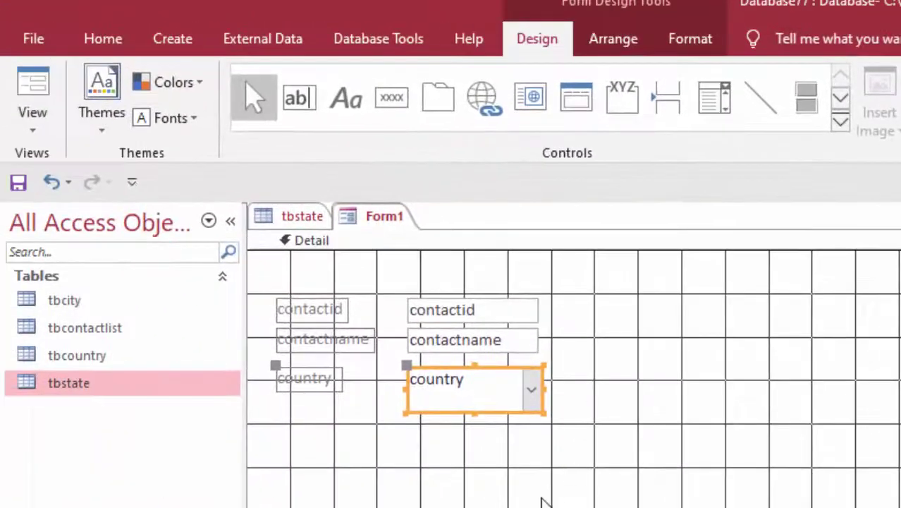
Shorten the country combo box and rename it countrylist in the Property Sheet.
drag(544, 411, 555, 400)
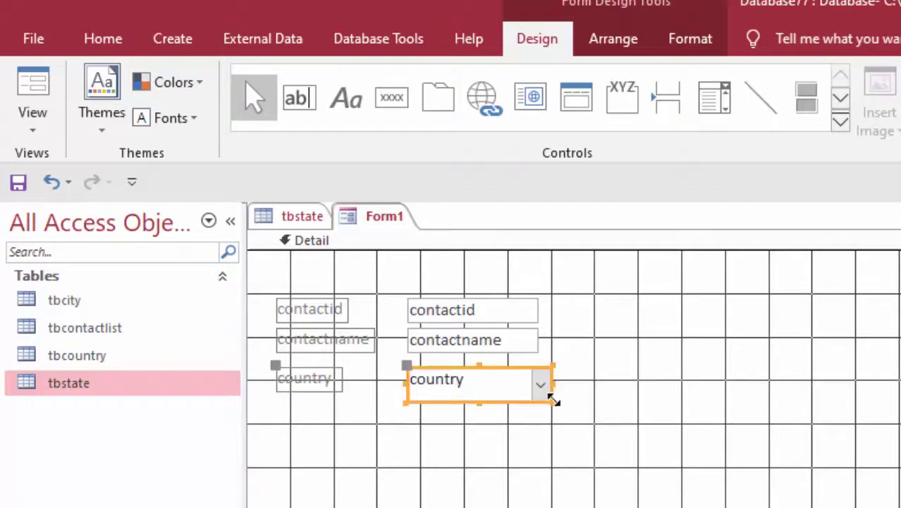
drag(554, 403, 553, 393)
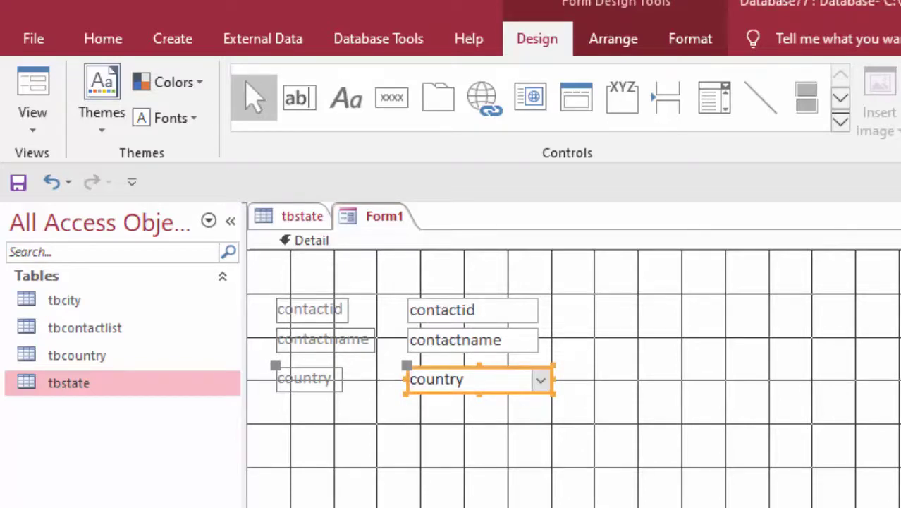
click(490, 392)
key(F4)
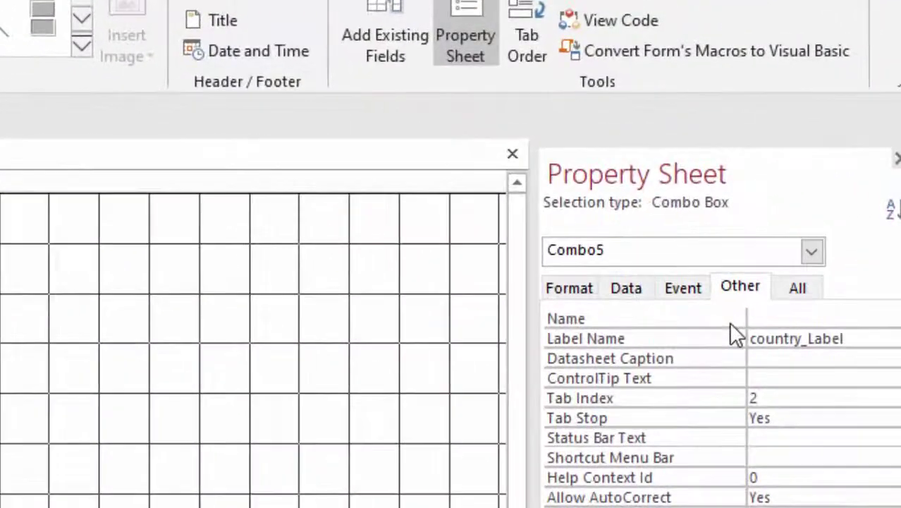
text(coun)
text(try)
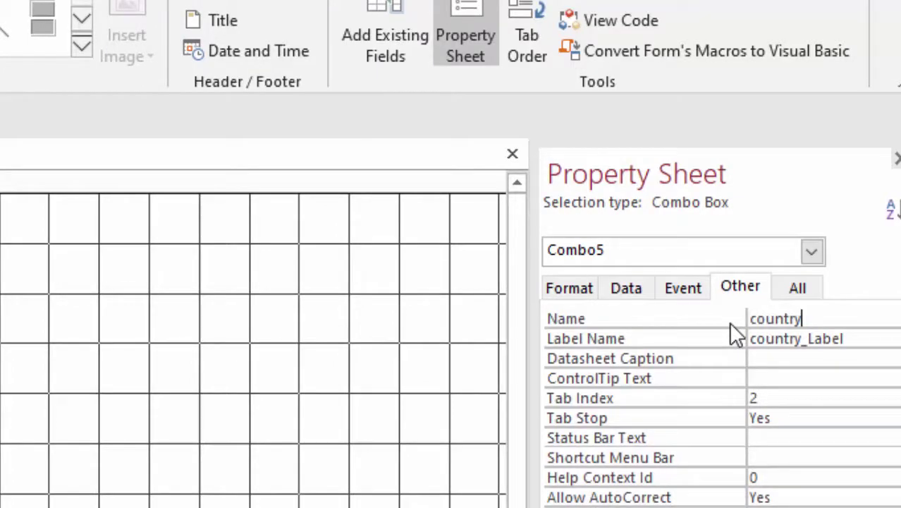
text(list)
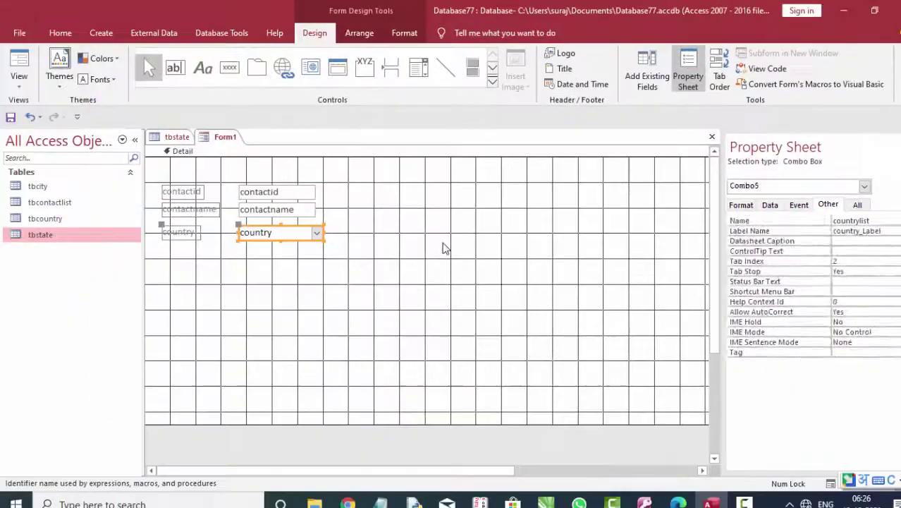
click(476, 265)
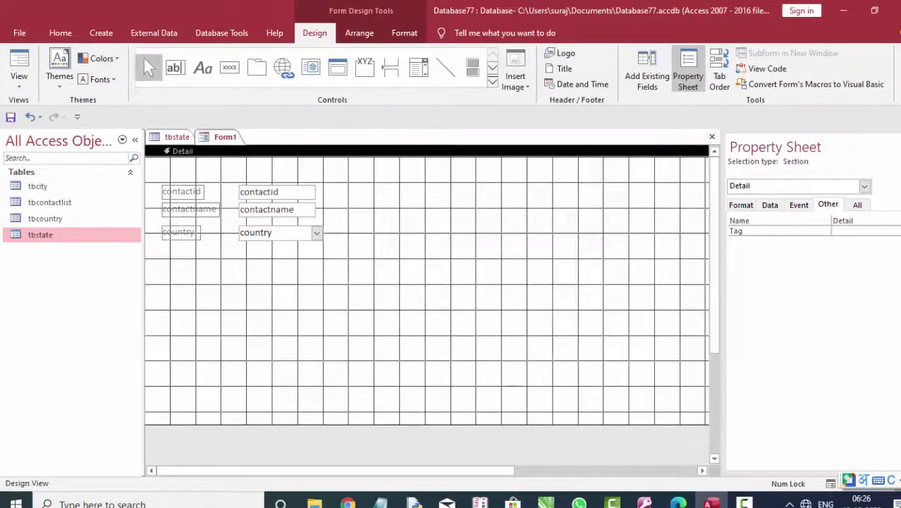
Close the Property Sheet and save Form1 under the name frmcontactlist.
key(F4)
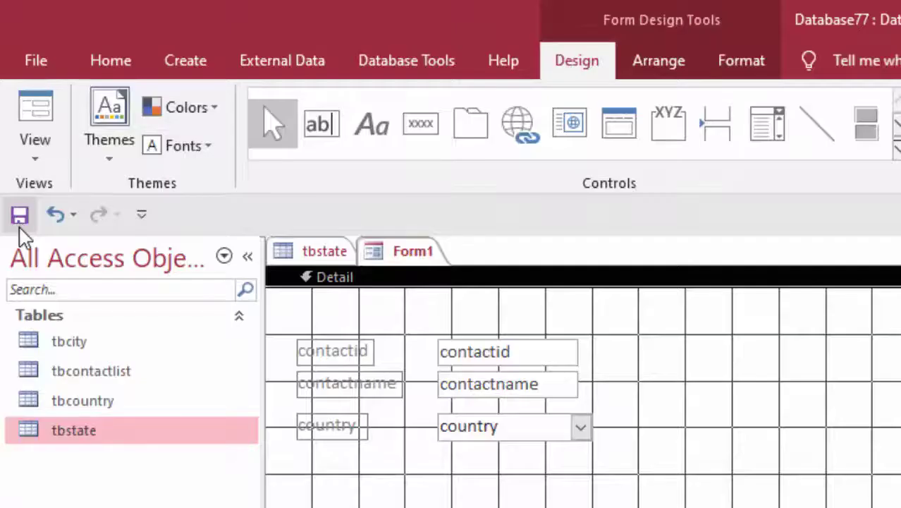
click(10, 117)
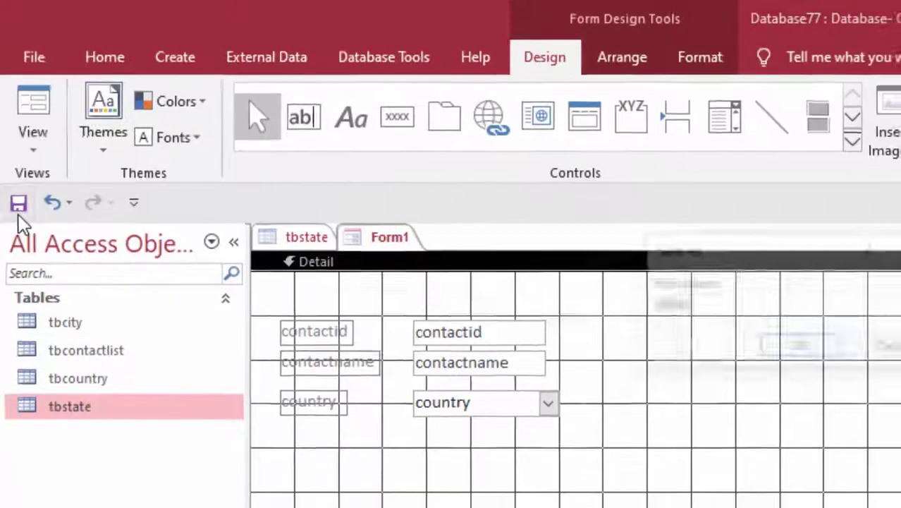
key(BackSpace)
text(fr)
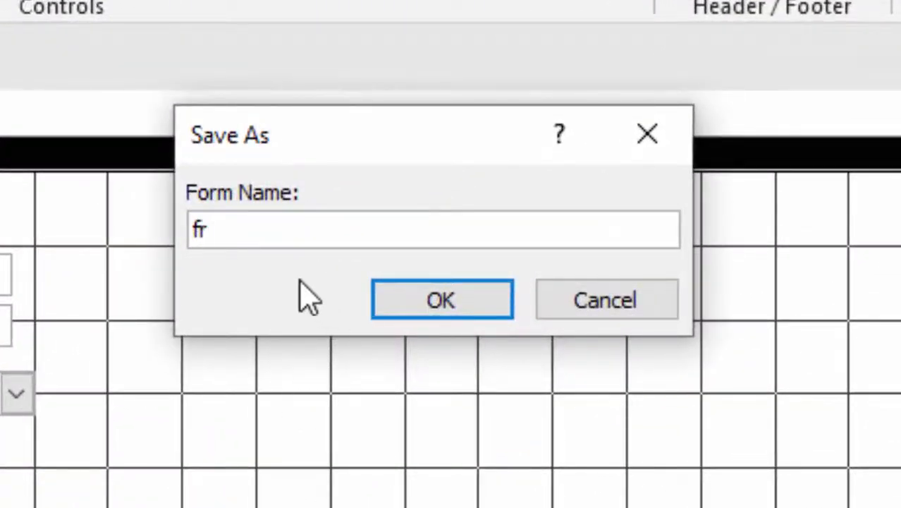
text(m)
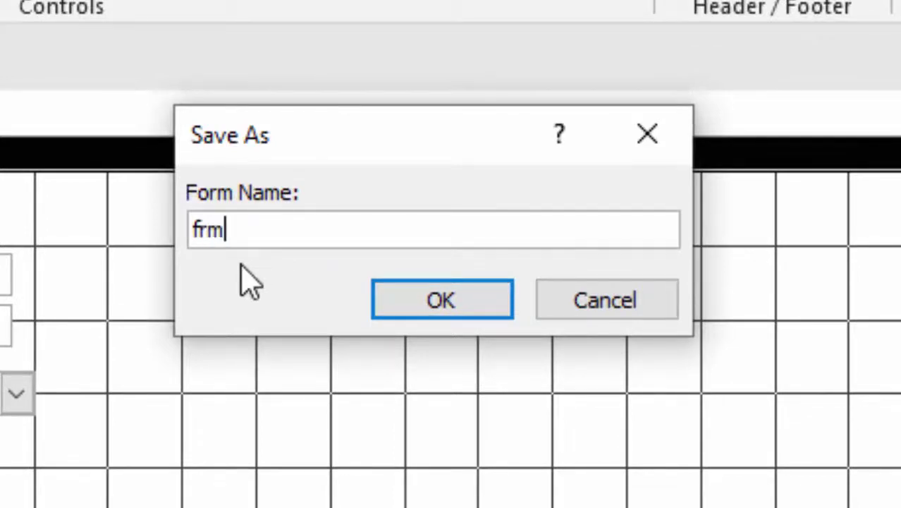
text(conta)
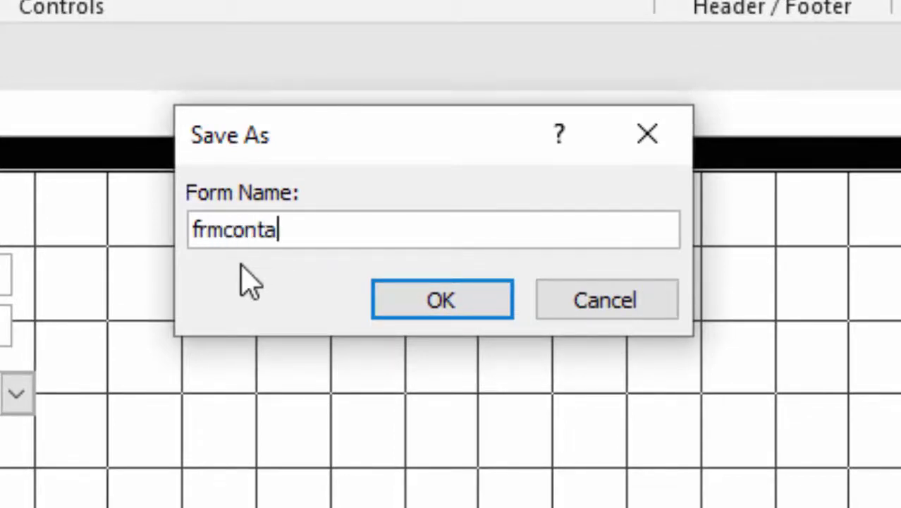
text(ctlis)
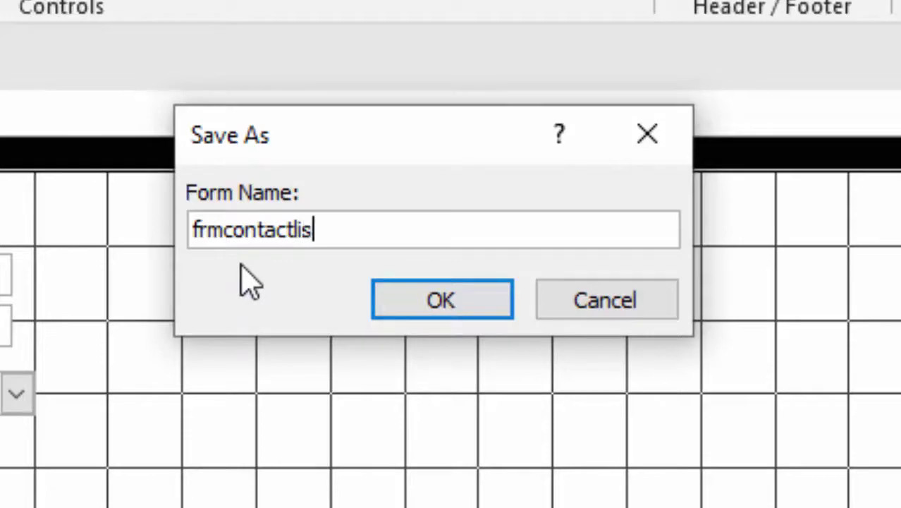
text(t)
key(Return)
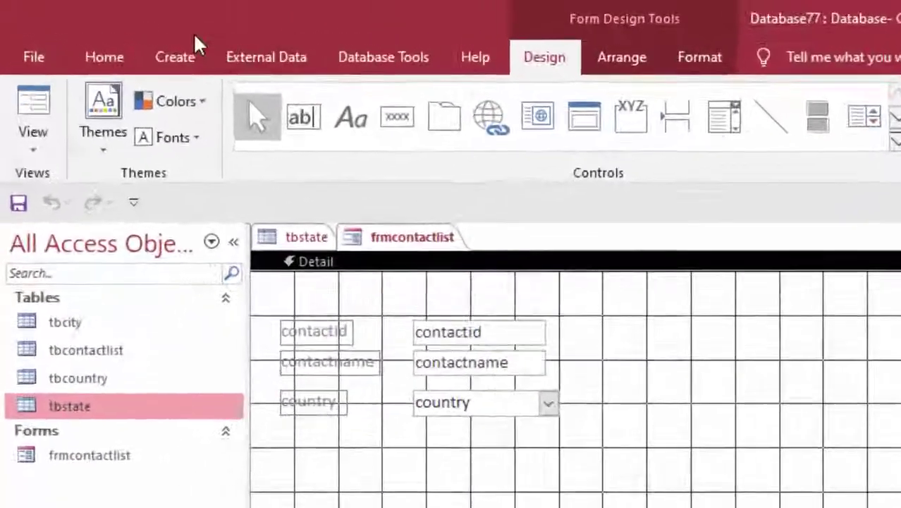
Build a Simple Query Wizard query named qrystate from all tbstate fields, opening it in Design view.
click(102, 33)
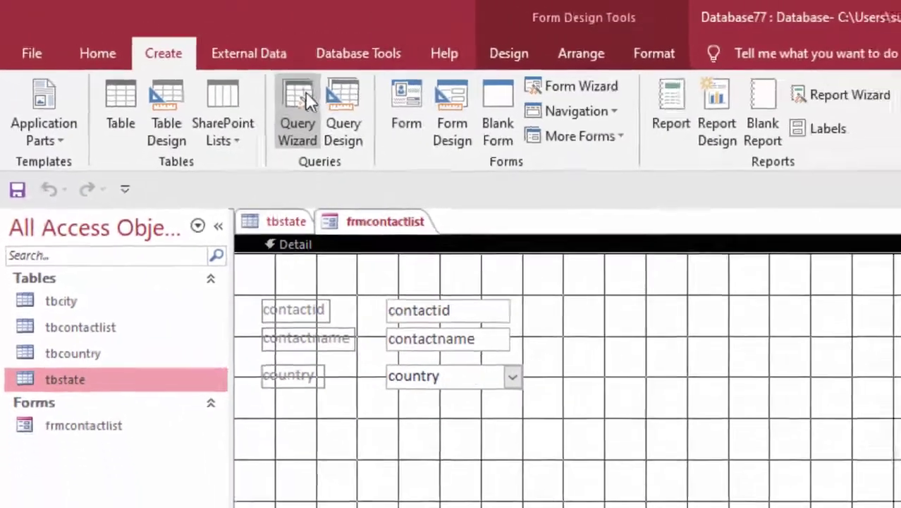
click(351, 141)
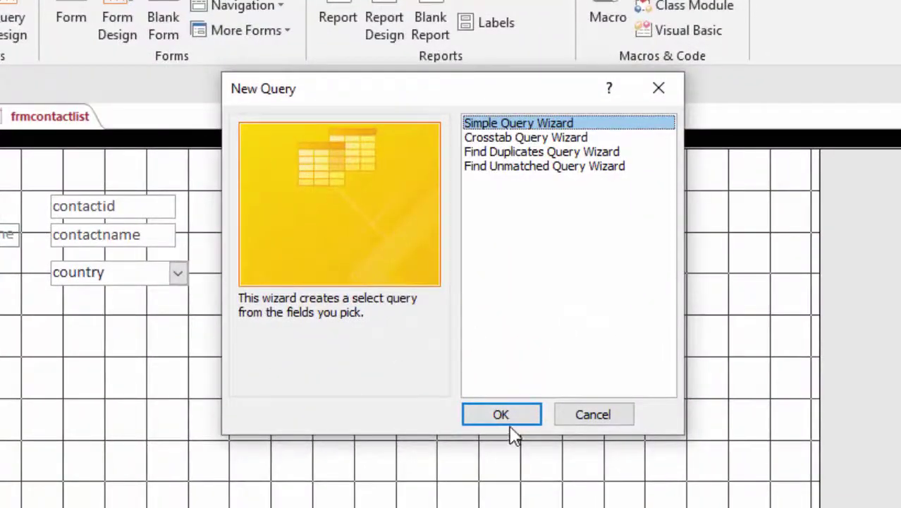
click(517, 421)
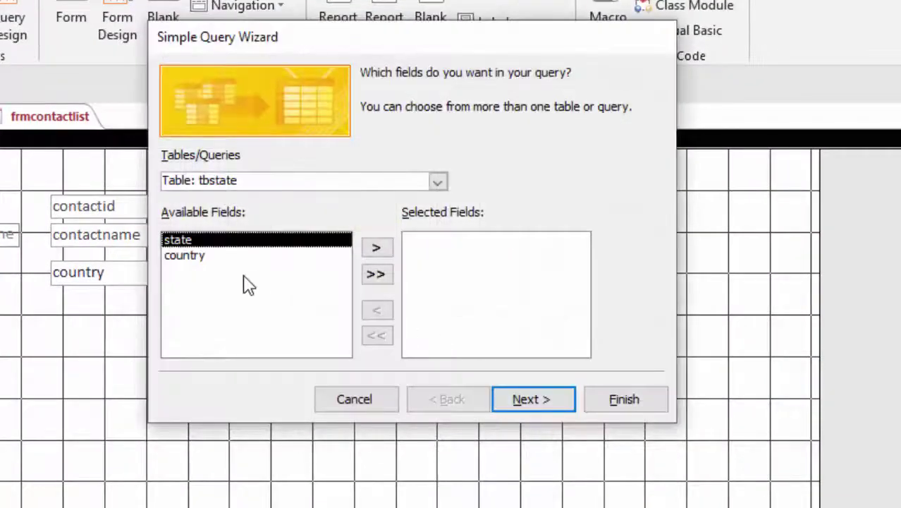
click(379, 276)
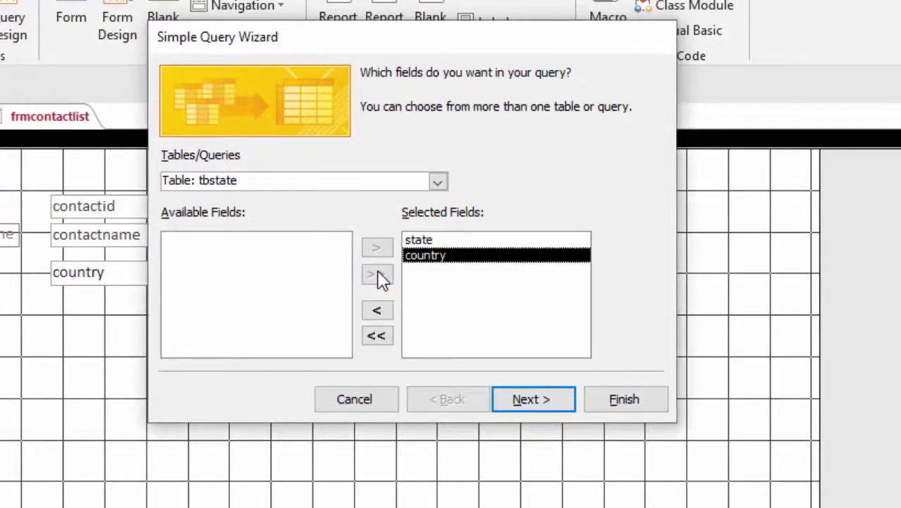
click(552, 400)
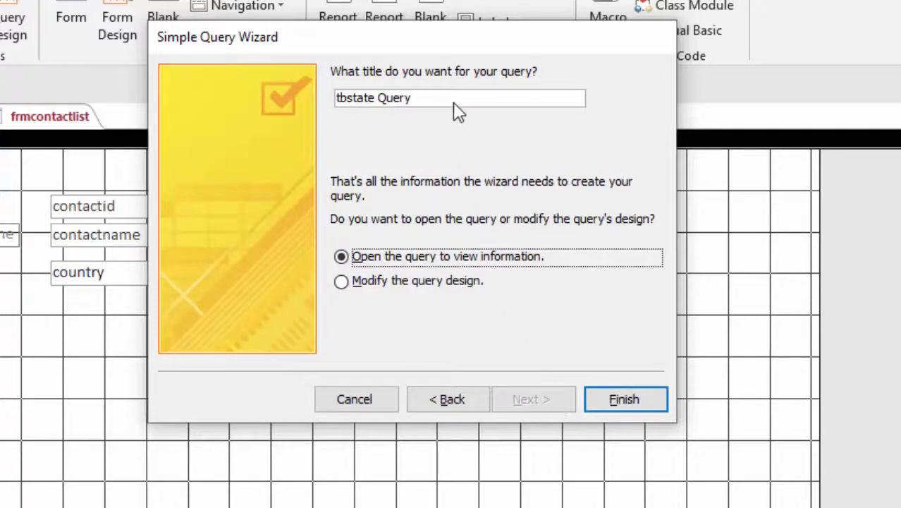
drag(444, 97, 259, 101)
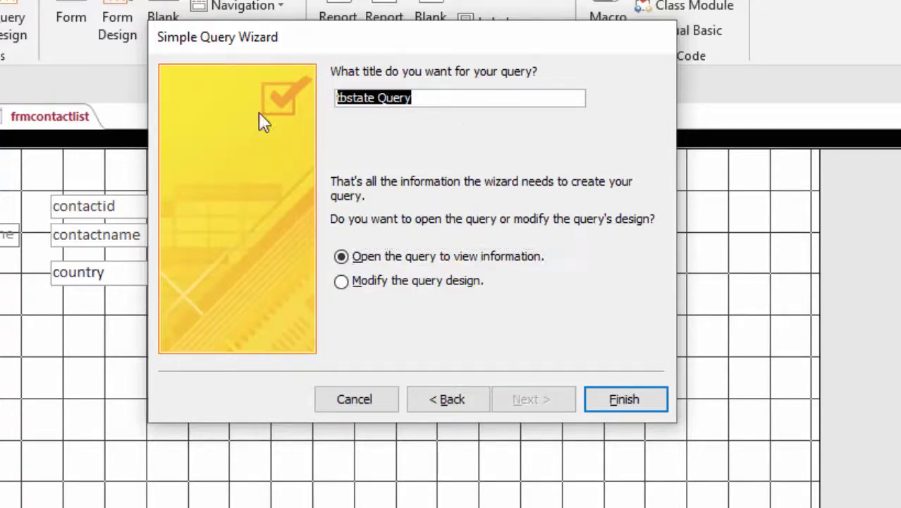
key(BackSpace)
text(ry)
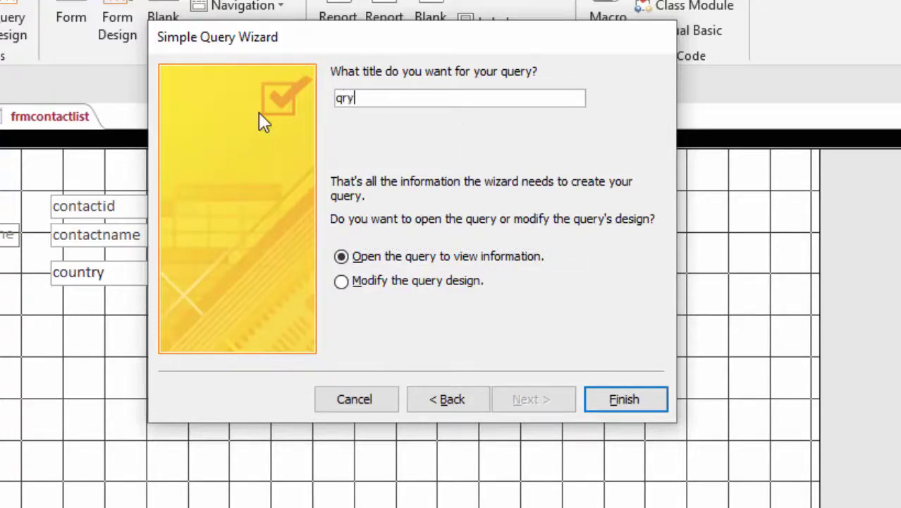
text(stat)
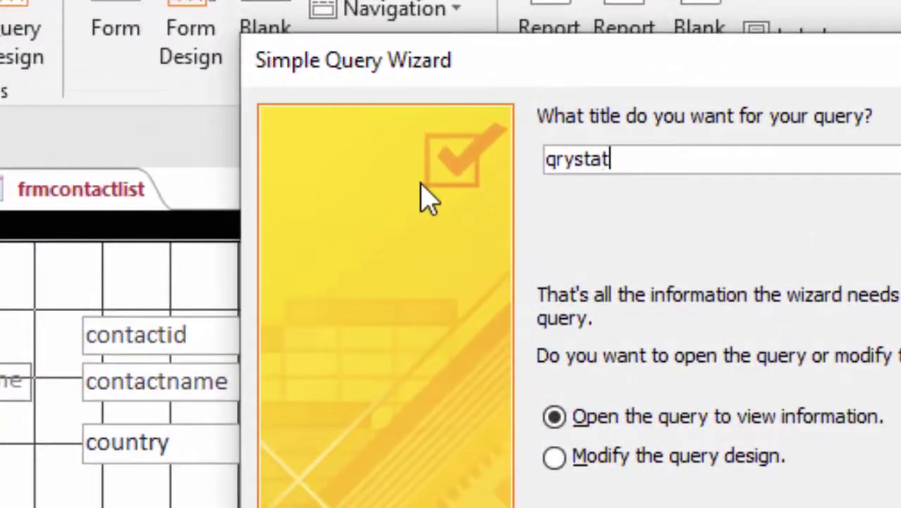
text(e)
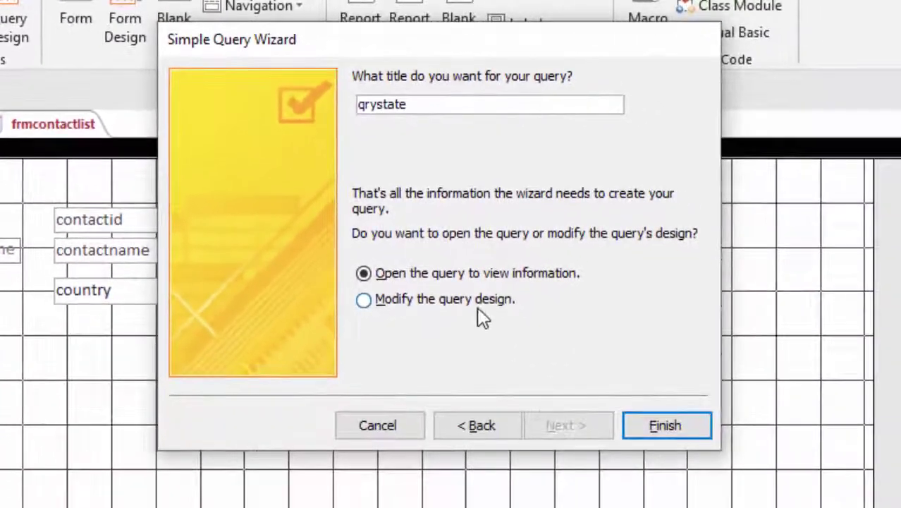
click(484, 303)
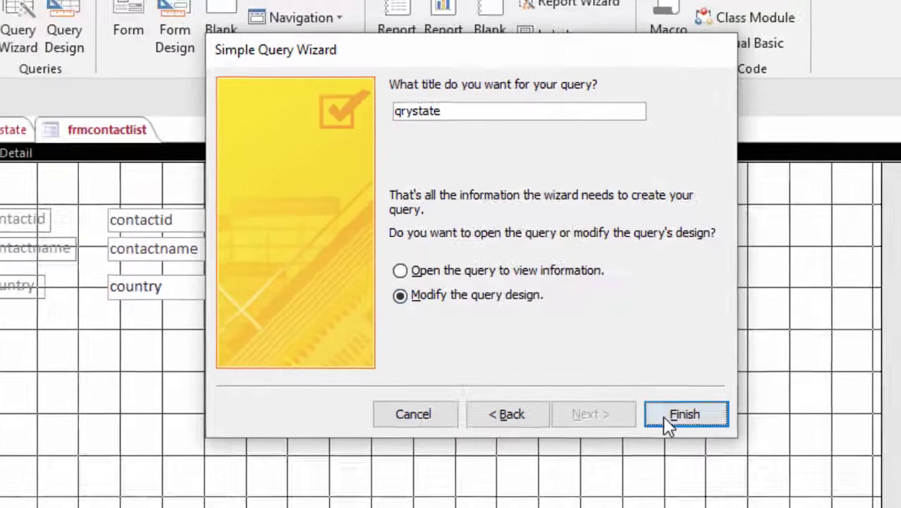
click(663, 421)
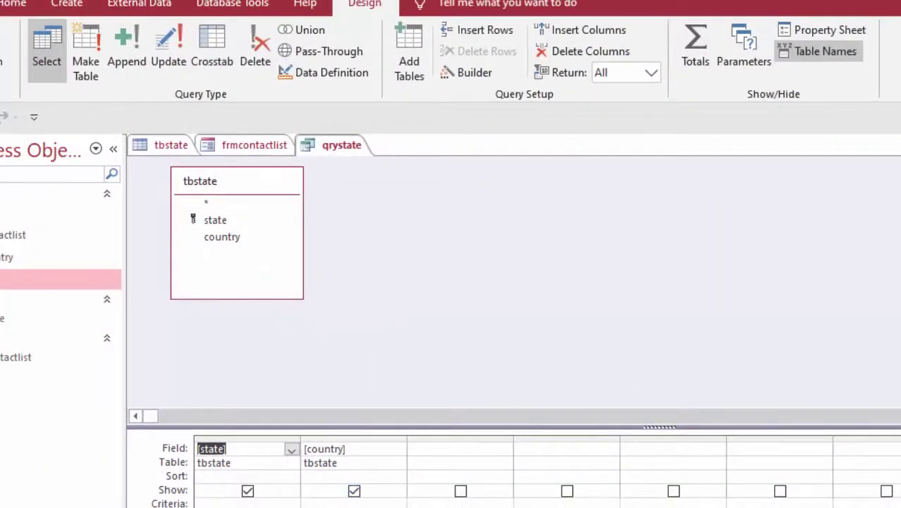
Set qrystate's country criterion to [Forms]![frmcontactlist]![countrylist], then save and close the query.
click(314, 504)
text([Forms)
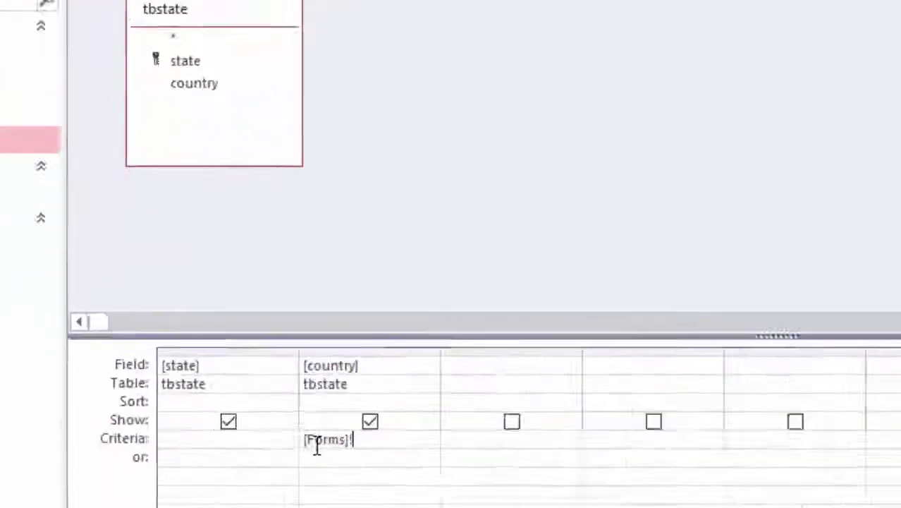
text(!)
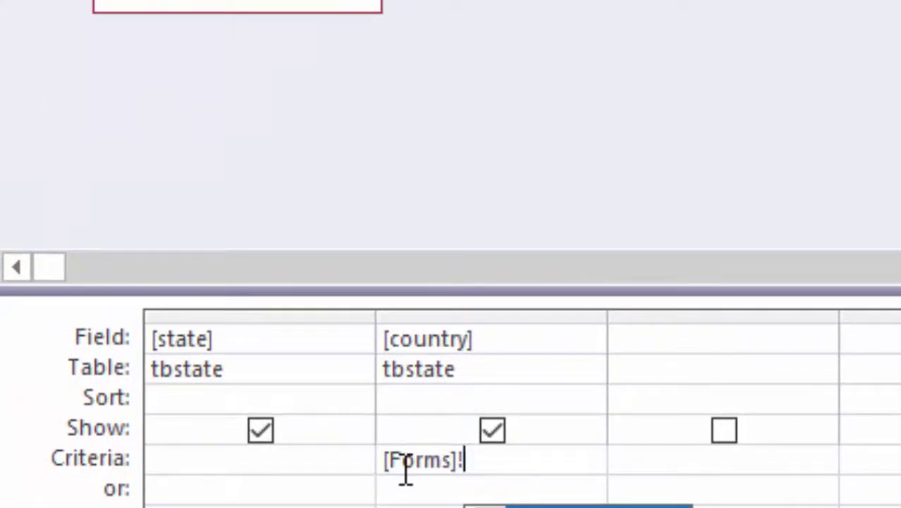
key(Tab)
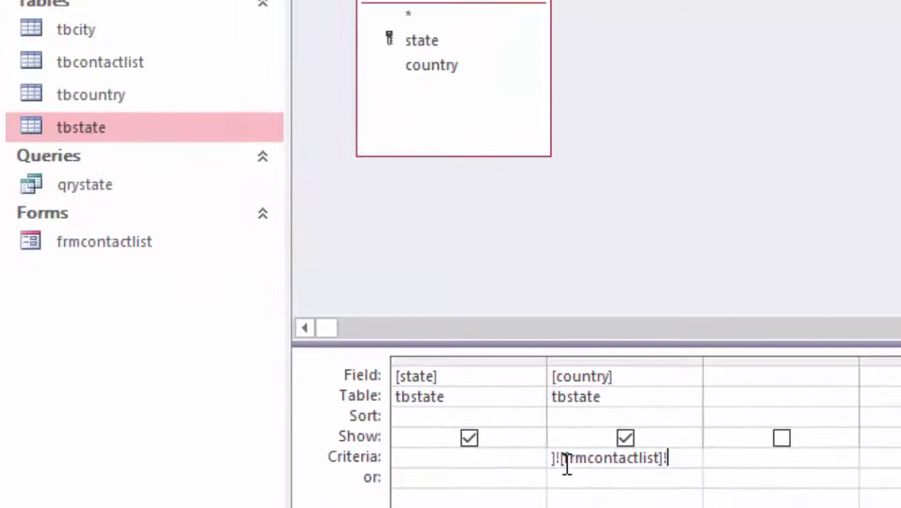
text(!)
text([c)
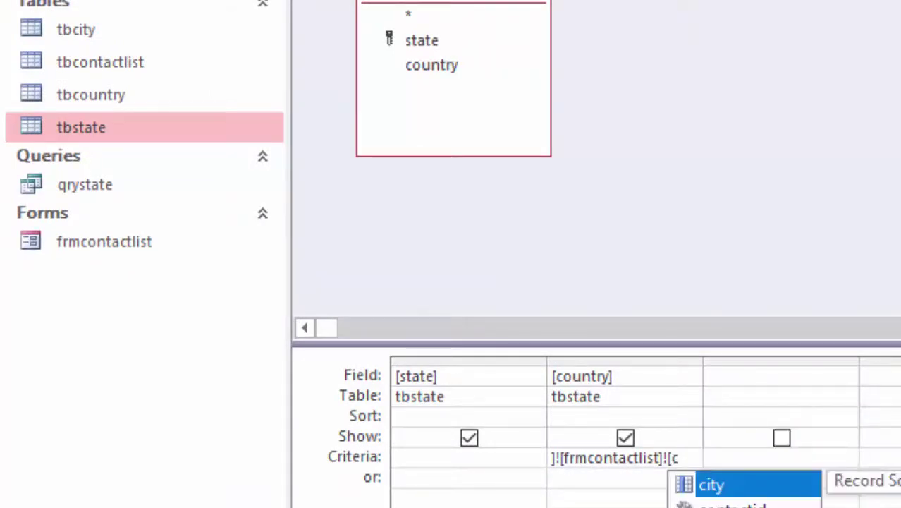
text(ou)
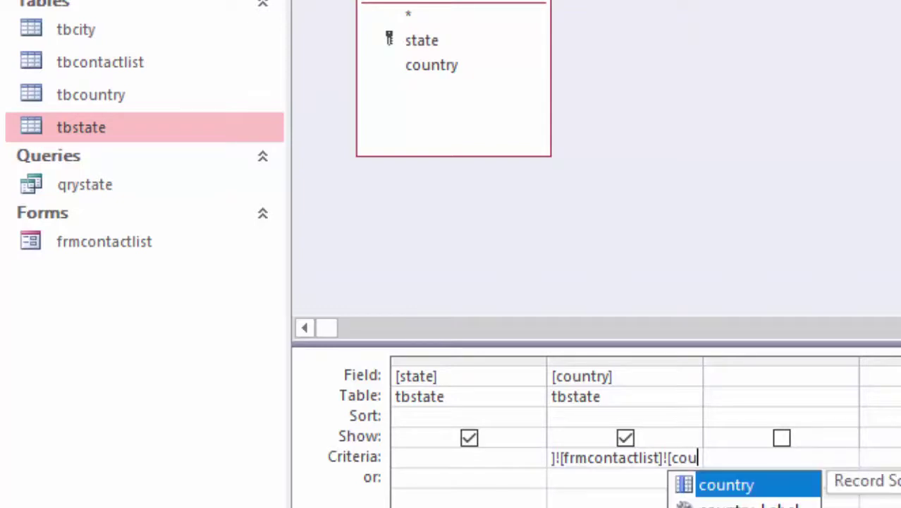
key(Down)
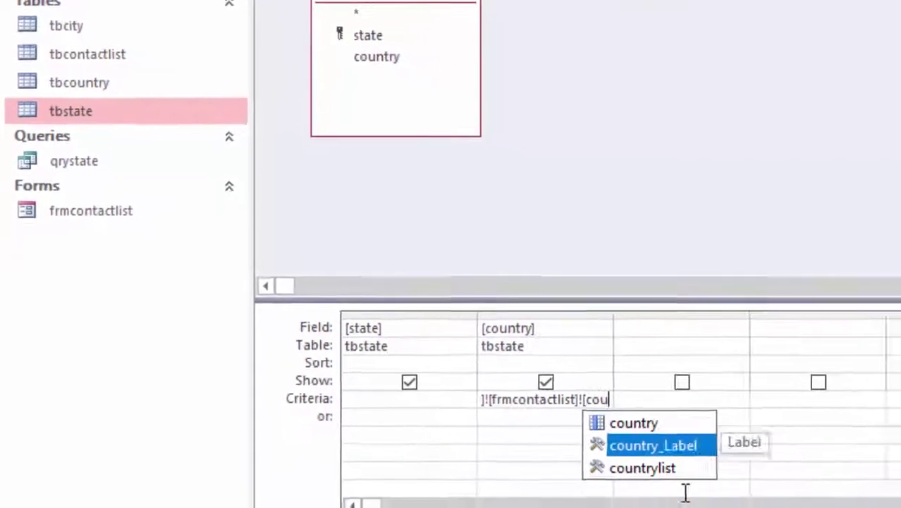
key(Down)
key(Tab)
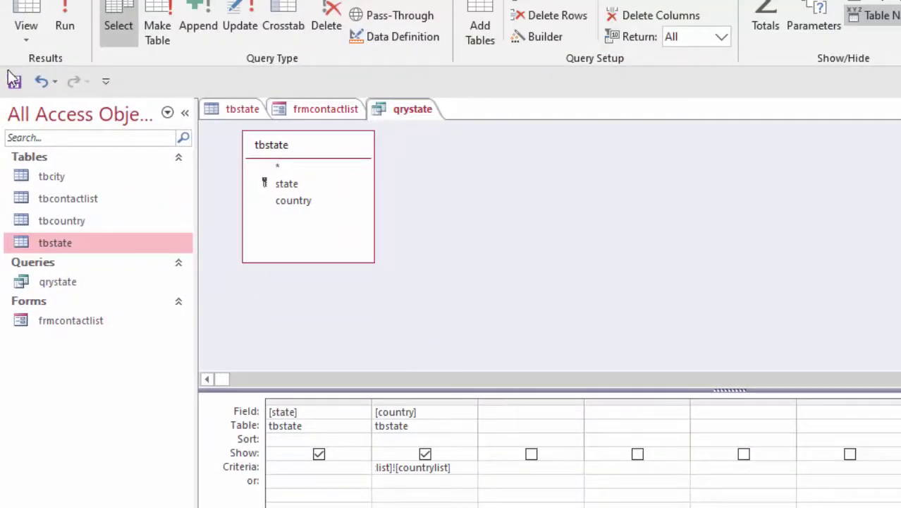
click(15, 81)
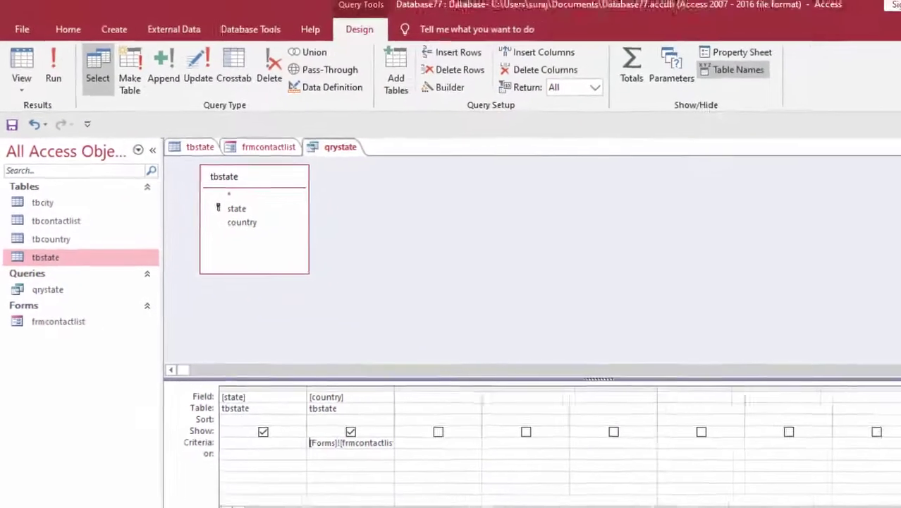
key(ctrl+w)
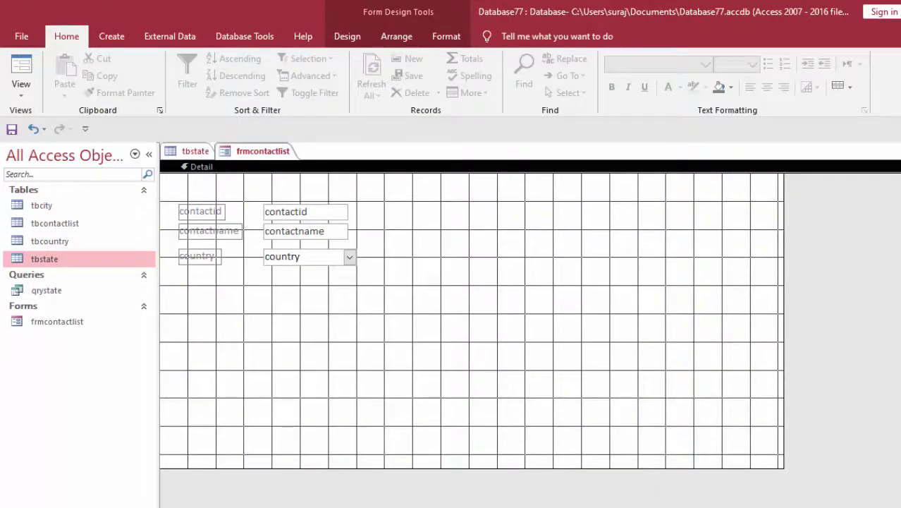
Draw a combo box below country and base it on qrystate's state field.
click(362, 42)
click(472, 79)
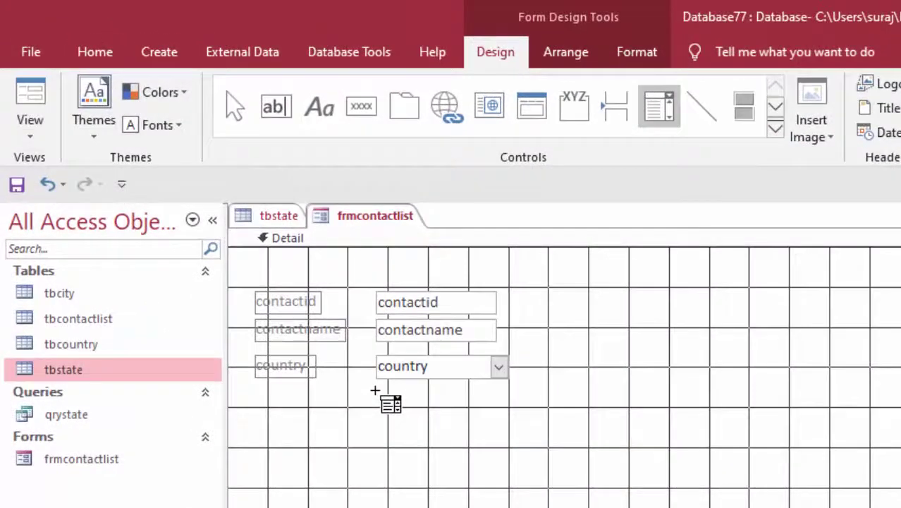
drag(375, 390, 508, 413)
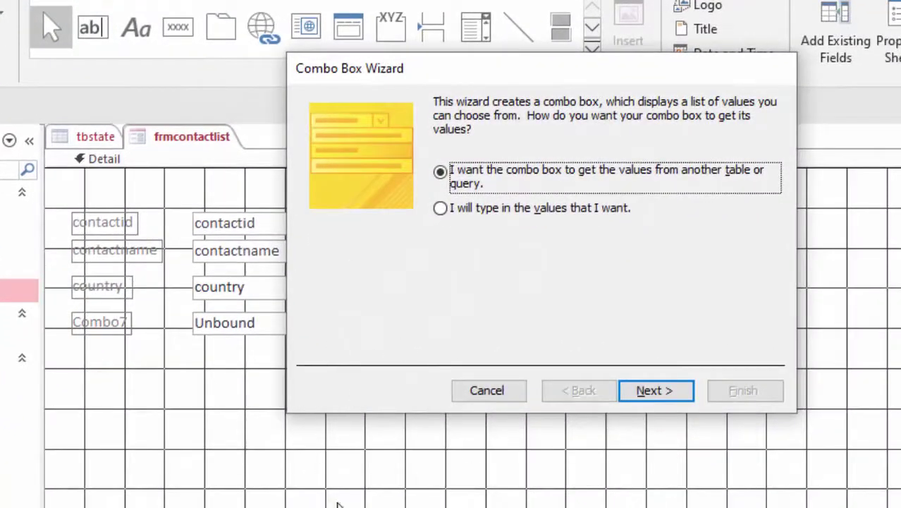
click(668, 395)
click(538, 303)
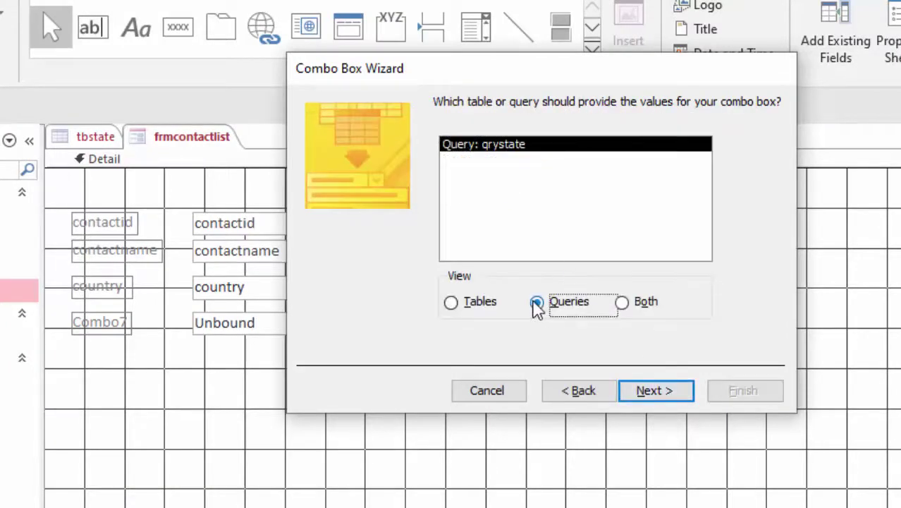
click(649, 395)
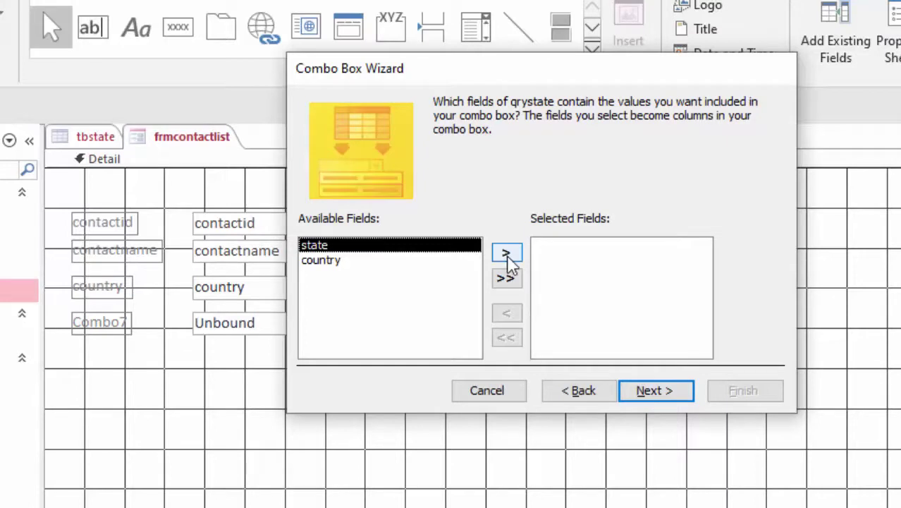
click(508, 255)
Store the combo's value in the state field, label it state, and finish the wizard.
click(653, 399)
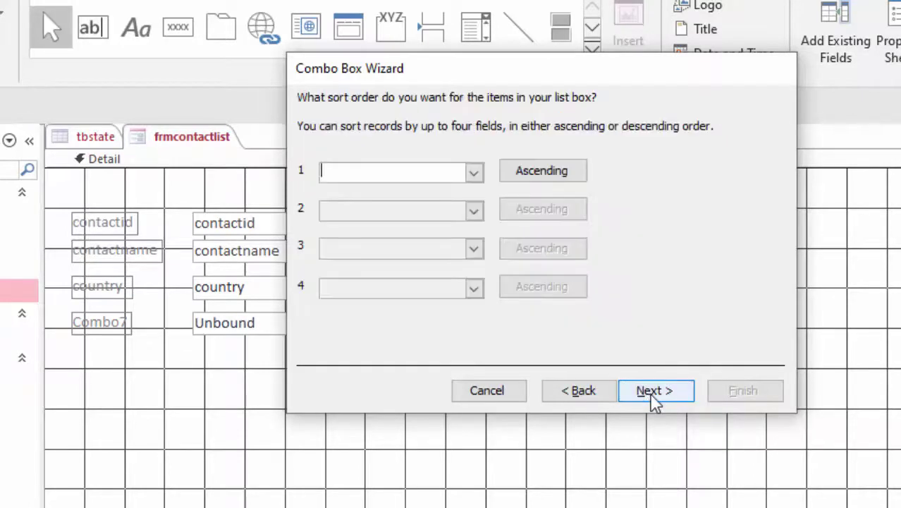
click(653, 398)
click(654, 398)
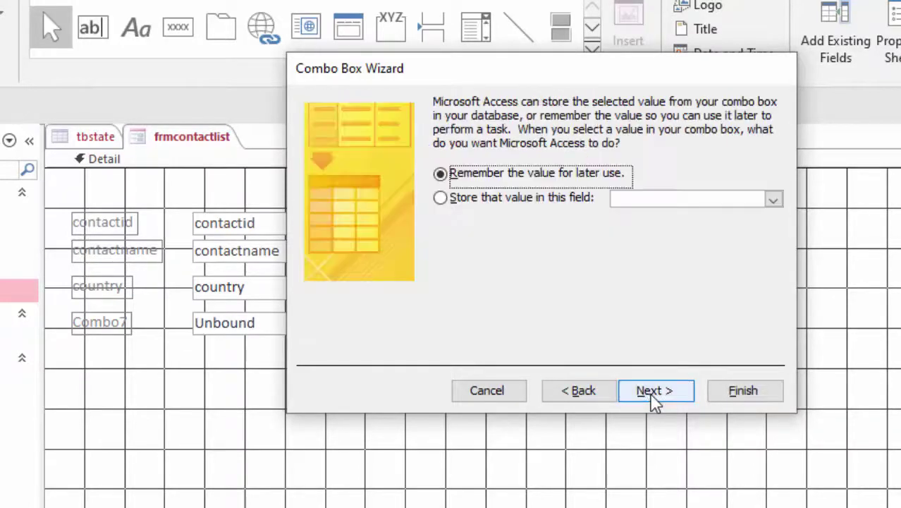
click(540, 199)
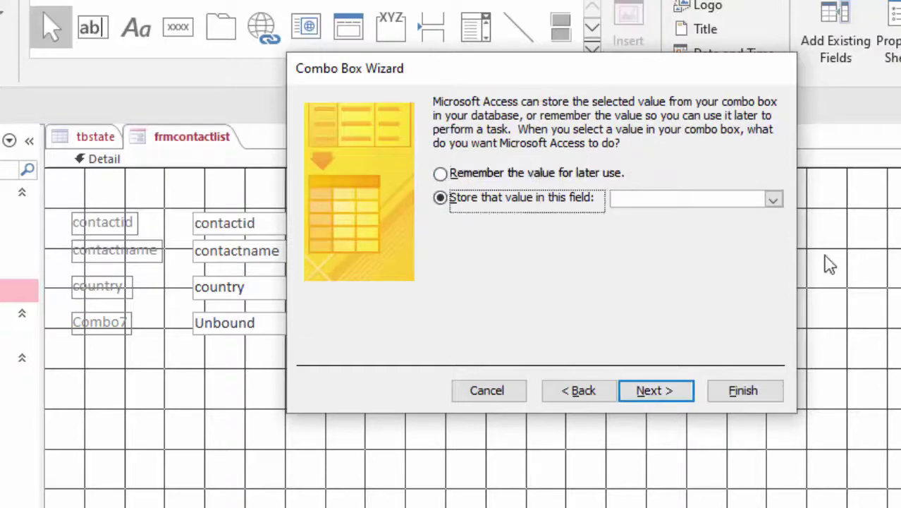
click(773, 200)
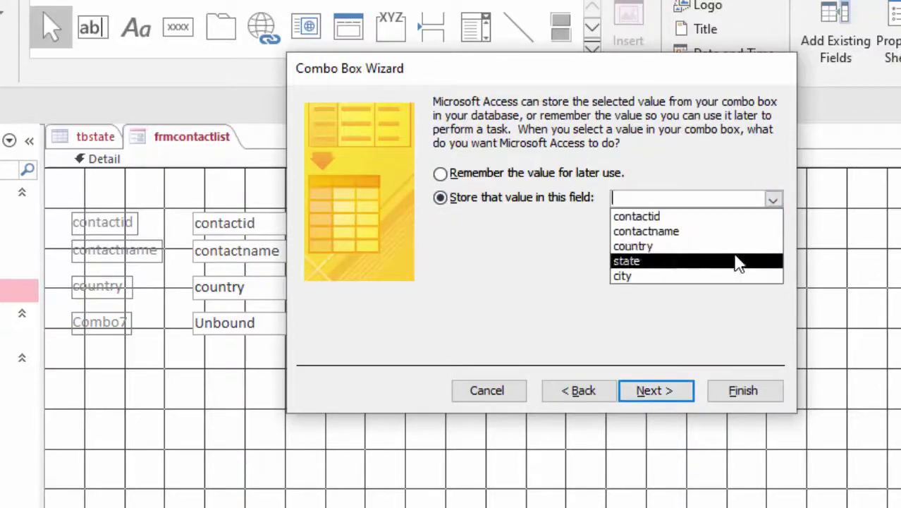
click(739, 258)
click(681, 395)
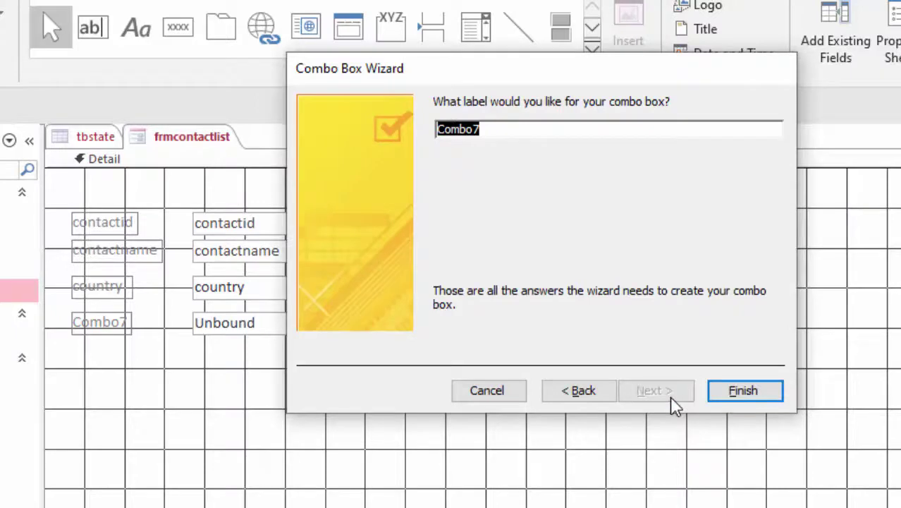
text(state)
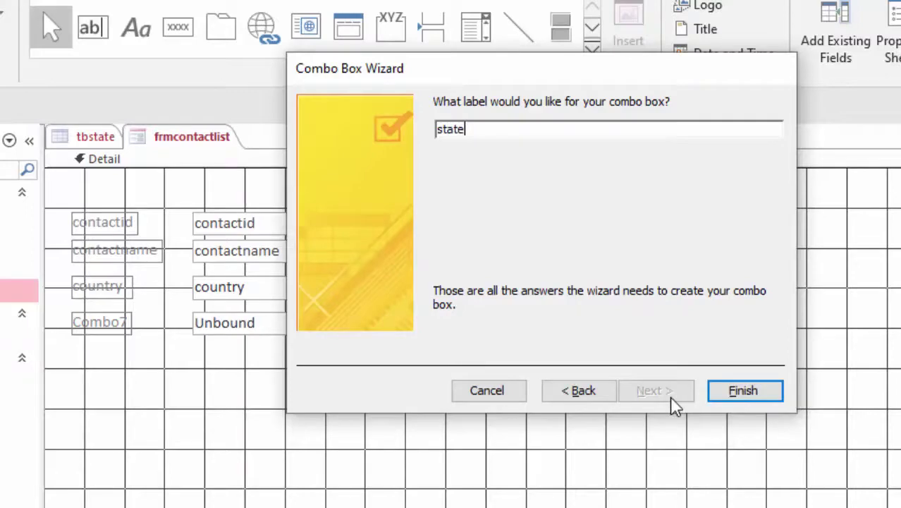
key(Return)
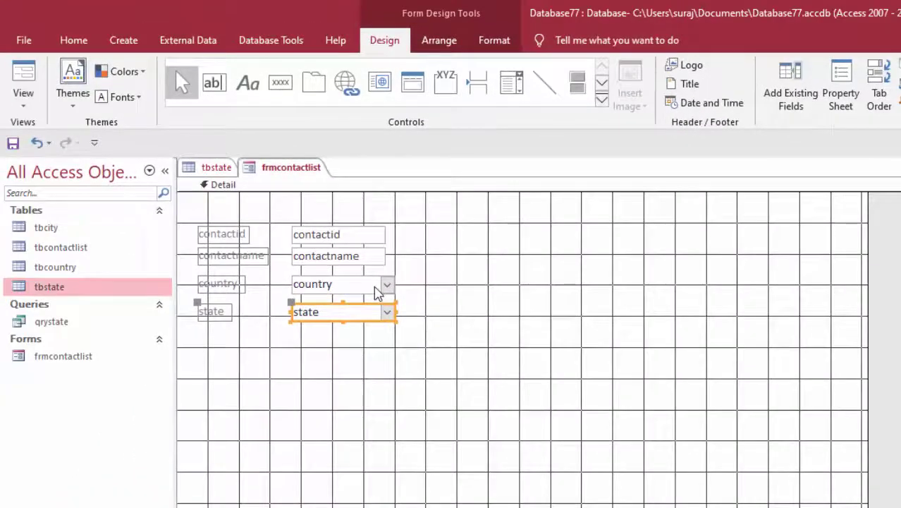
Rename the new state combo box from Combo7 to state in the Property Sheet, then close it.
click(376, 289)
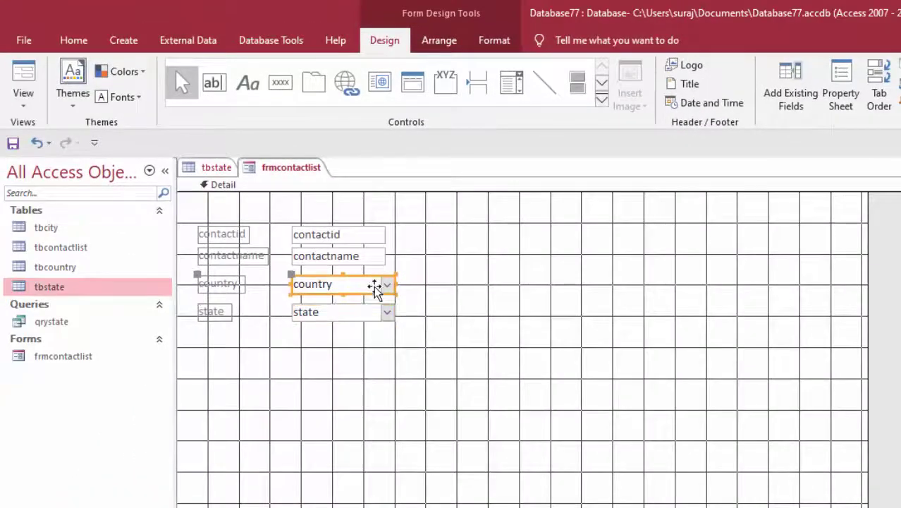
click(840, 88)
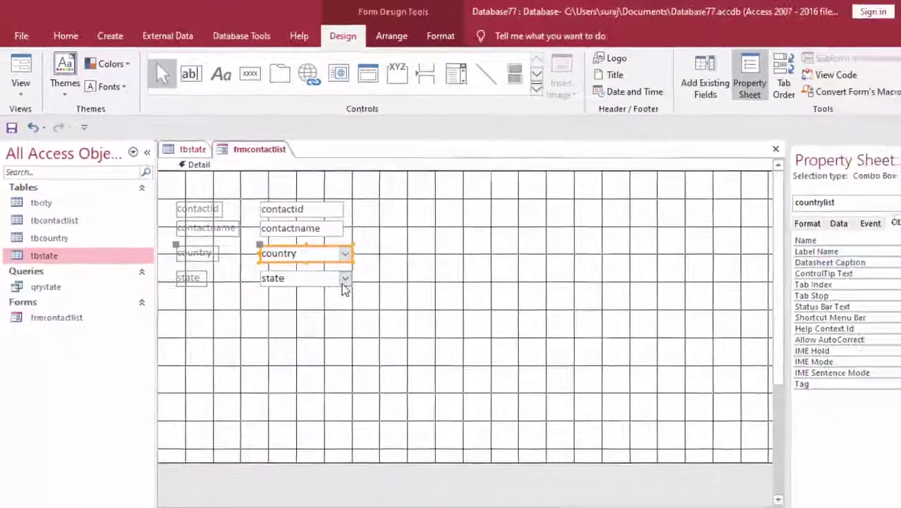
click(366, 311)
click(680, 74)
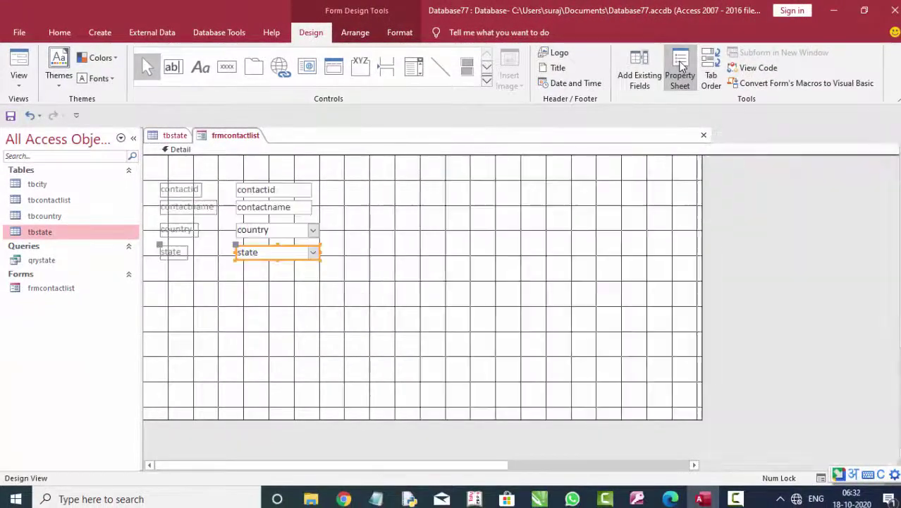
click(680, 77)
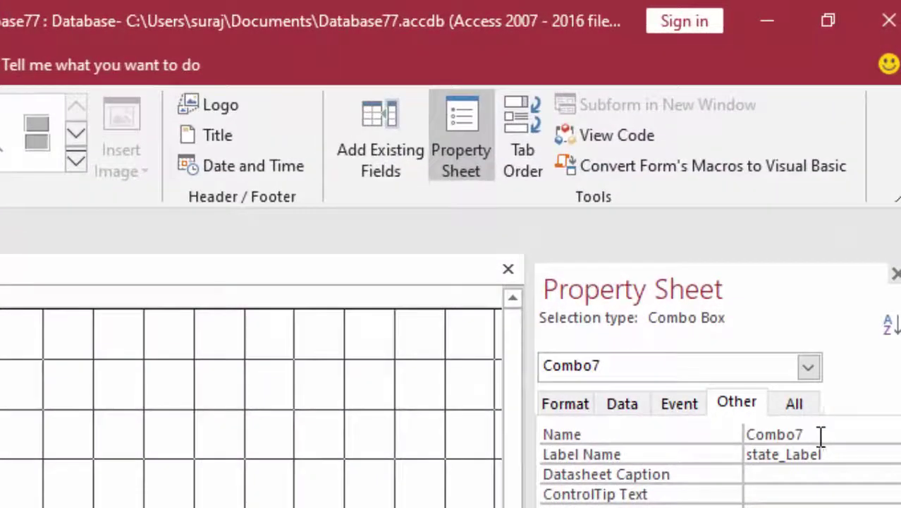
drag(821, 437, 590, 441)
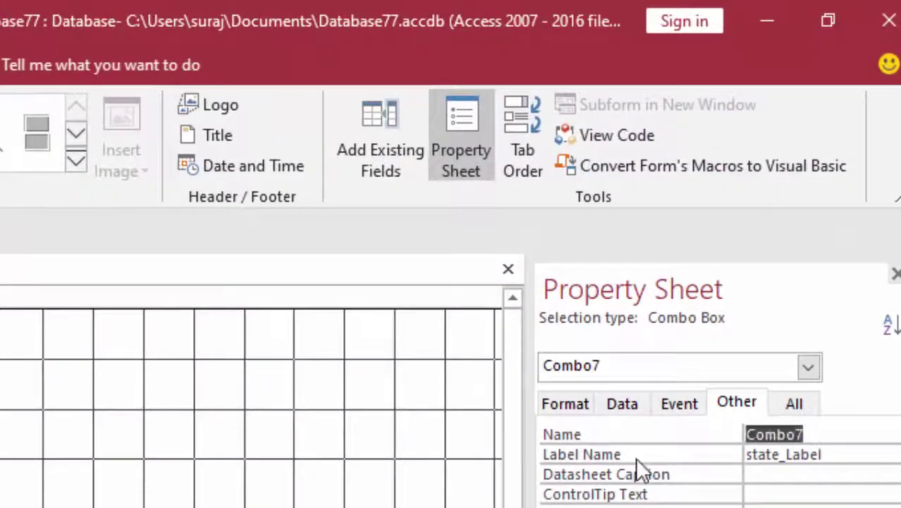
key(BackSpace)
text(sta)
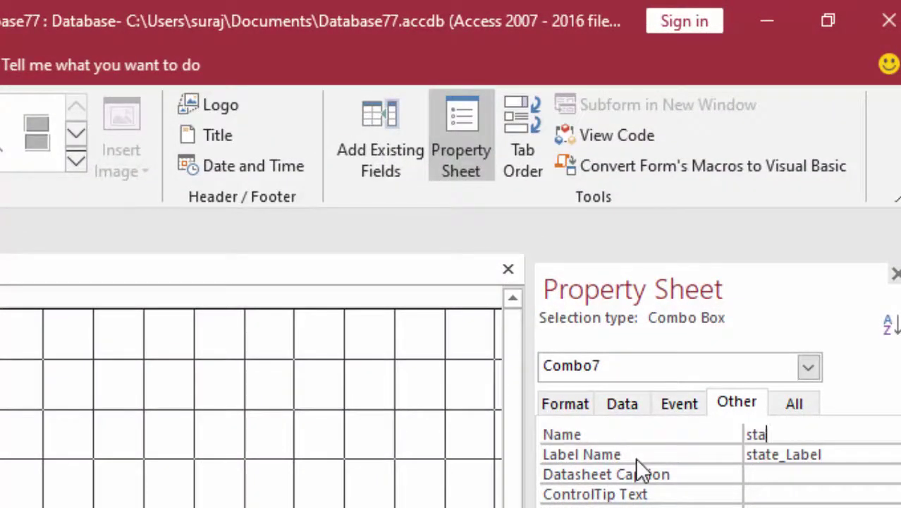
text(te)
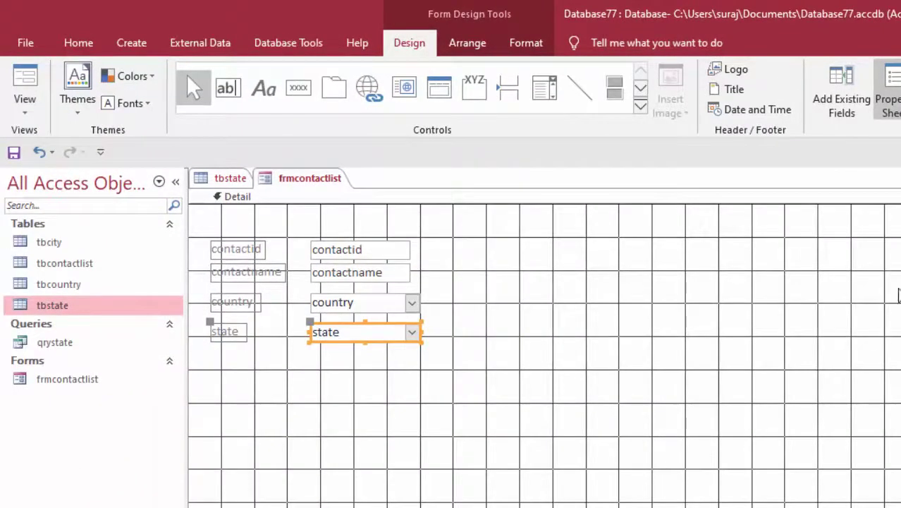
click(494, 196)
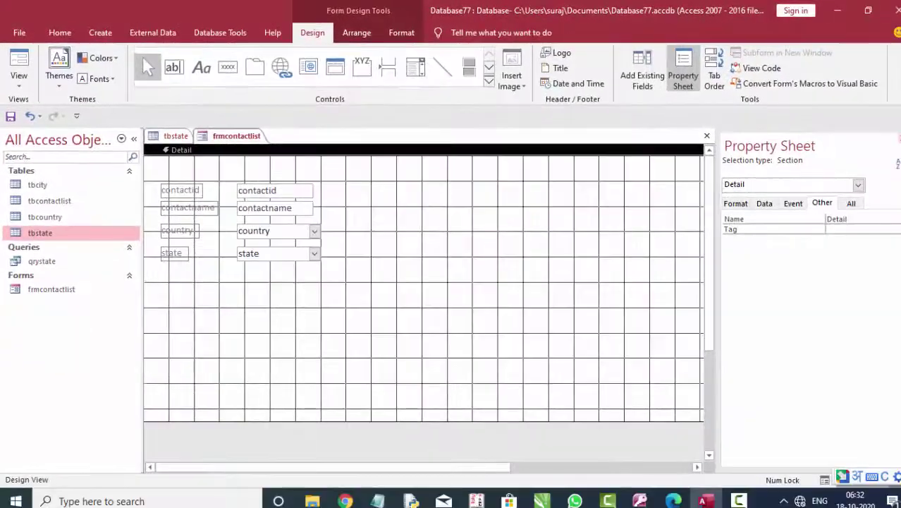
key(F4)
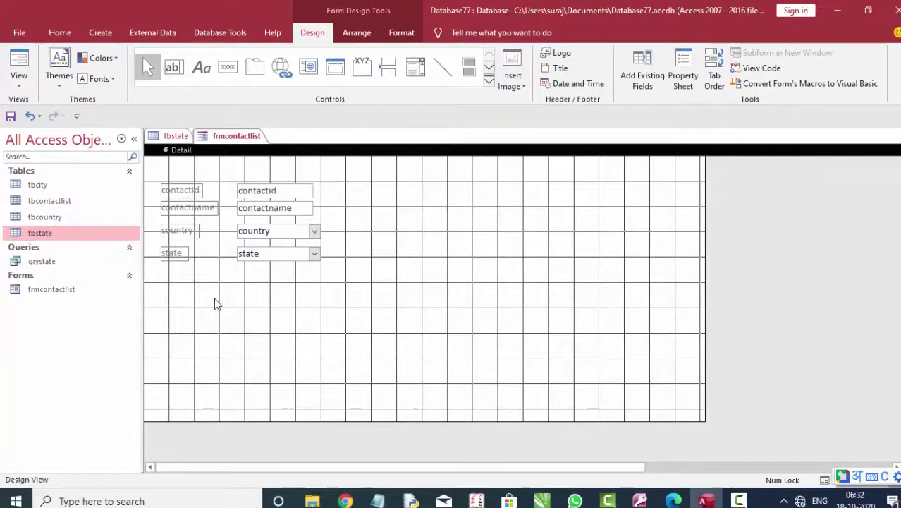
Start a Simple Query Wizard query on tbcity with the city and state fields.
click(43, 184)
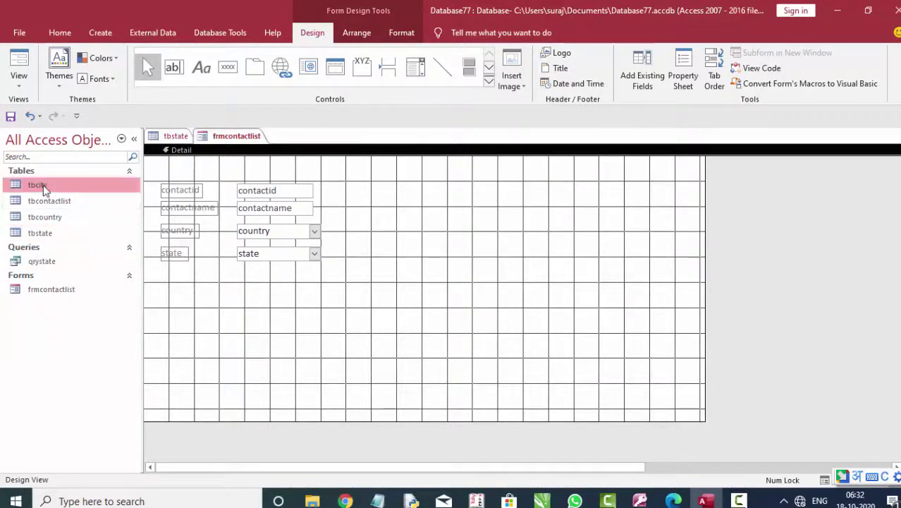
click(95, 34)
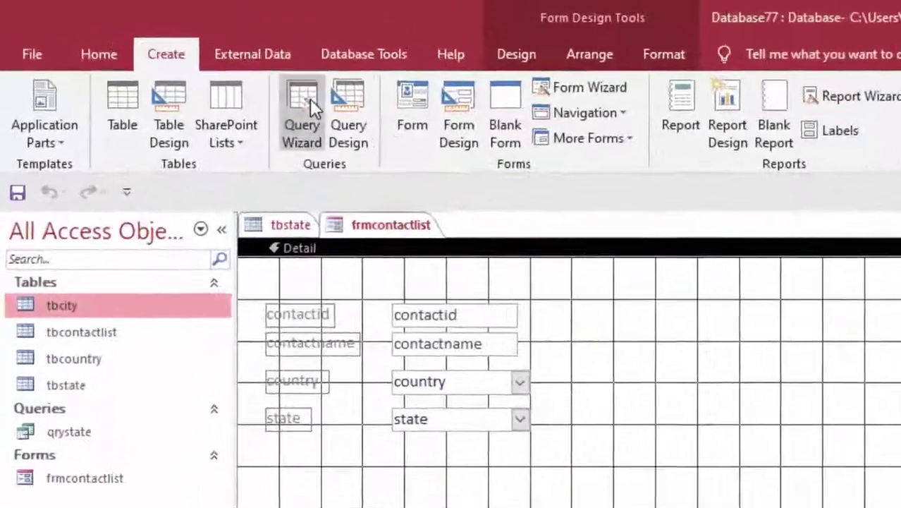
click(182, 69)
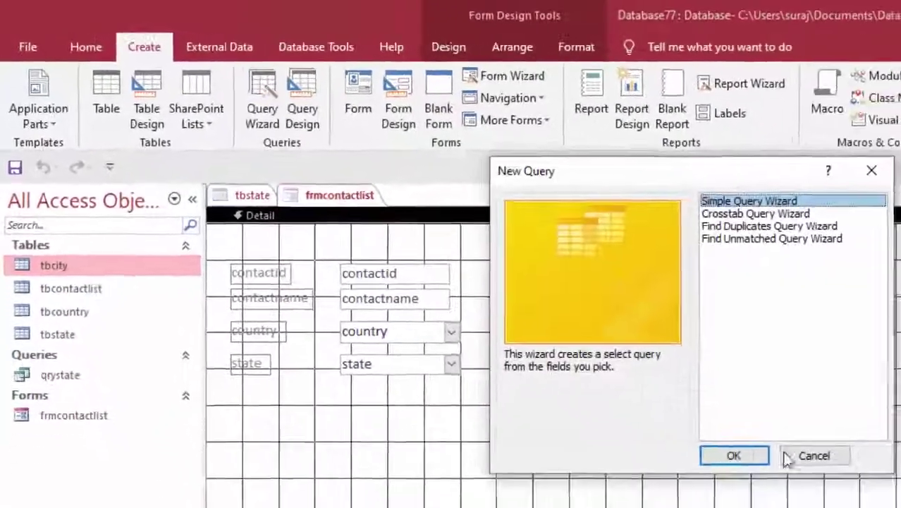
click(643, 400)
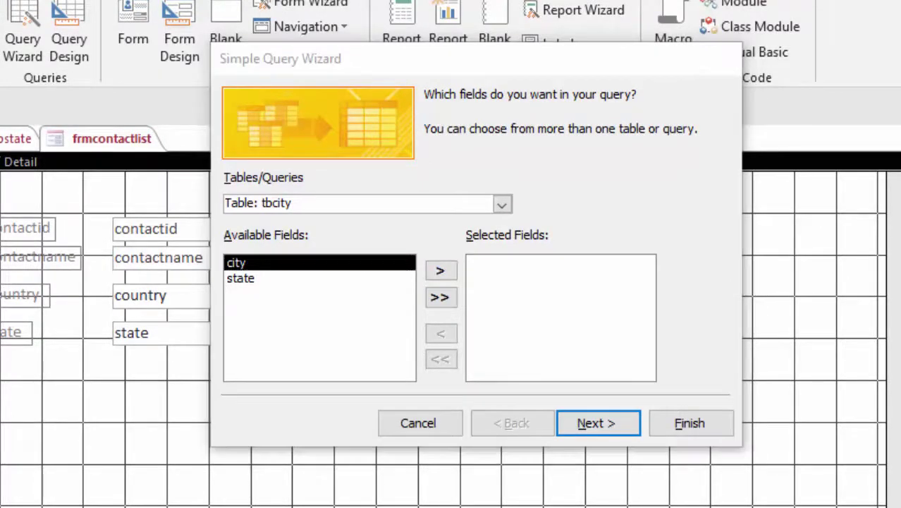
click(442, 298)
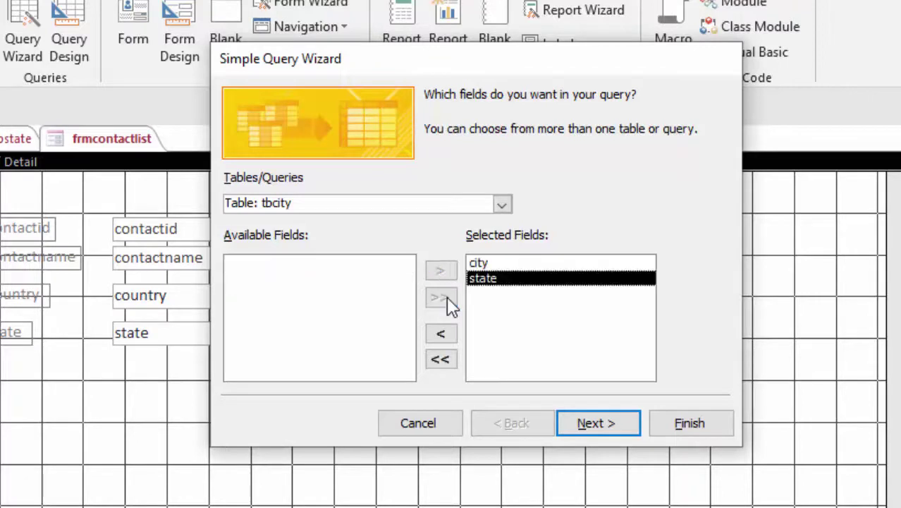
click(598, 424)
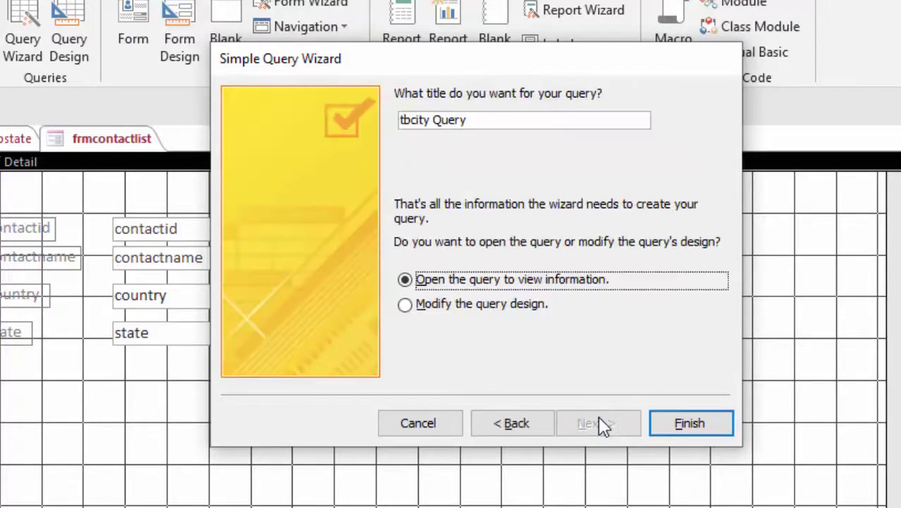
Title the query qrycity and open it in Design view.
click(515, 308)
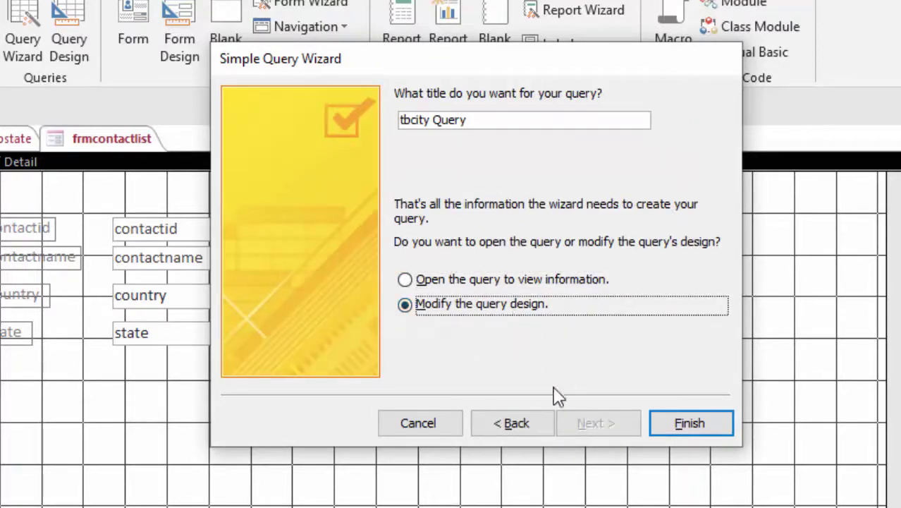
drag(511, 121, 316, 113)
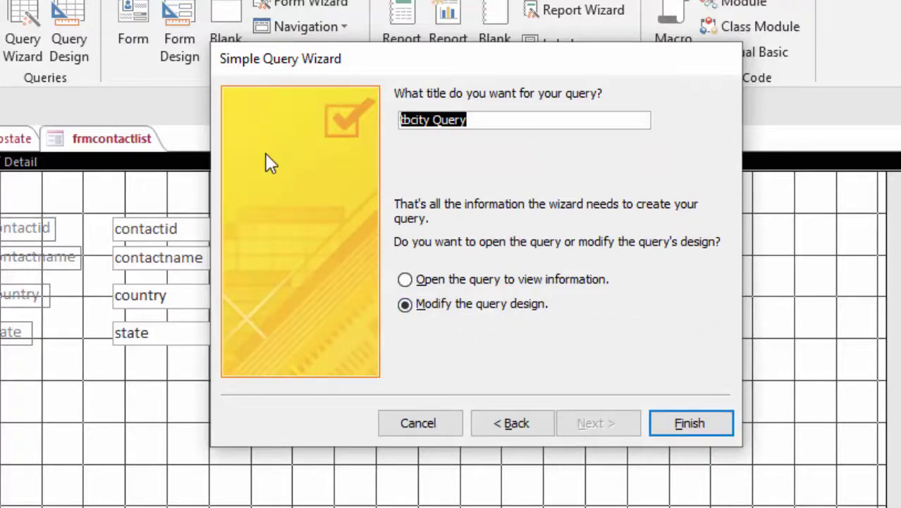
text(qrycity)
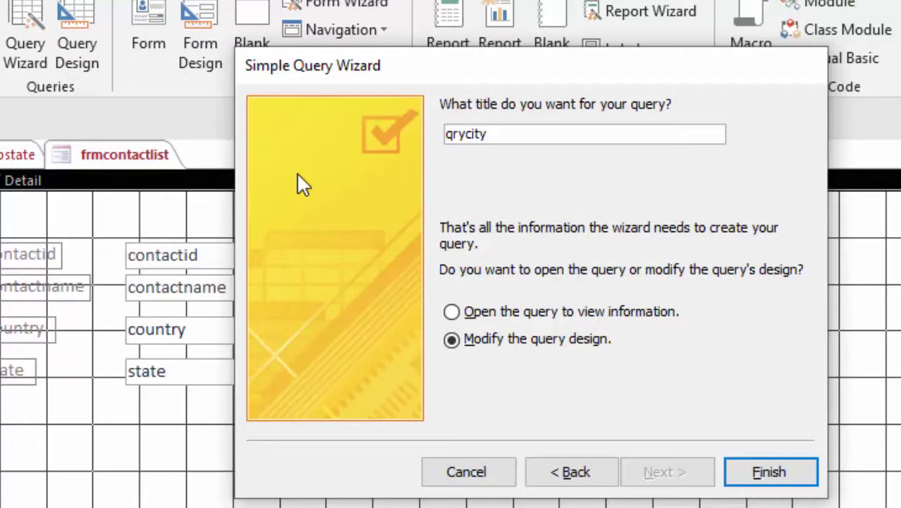
key(Return)
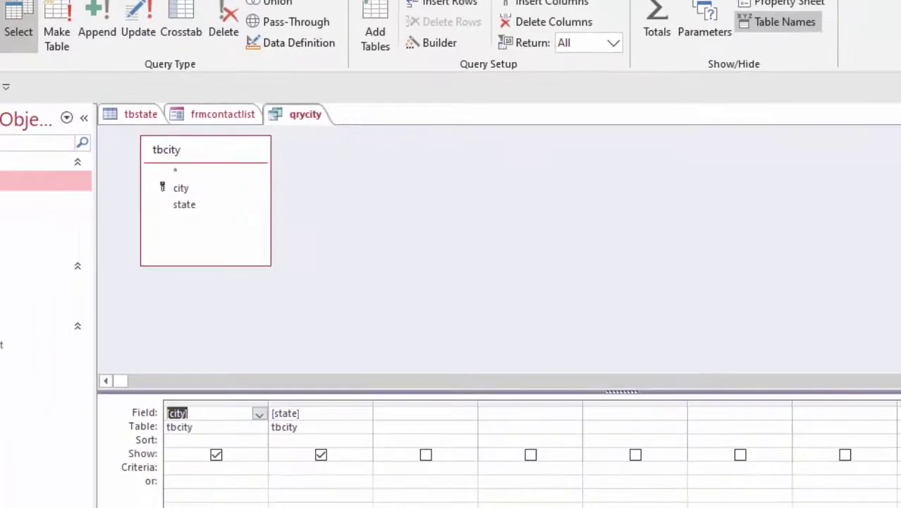
click(288, 468)
Enter [Forms]![frmcontactlist]![statelist] as the state column's criterion and save qrycity.
click(288, 469)
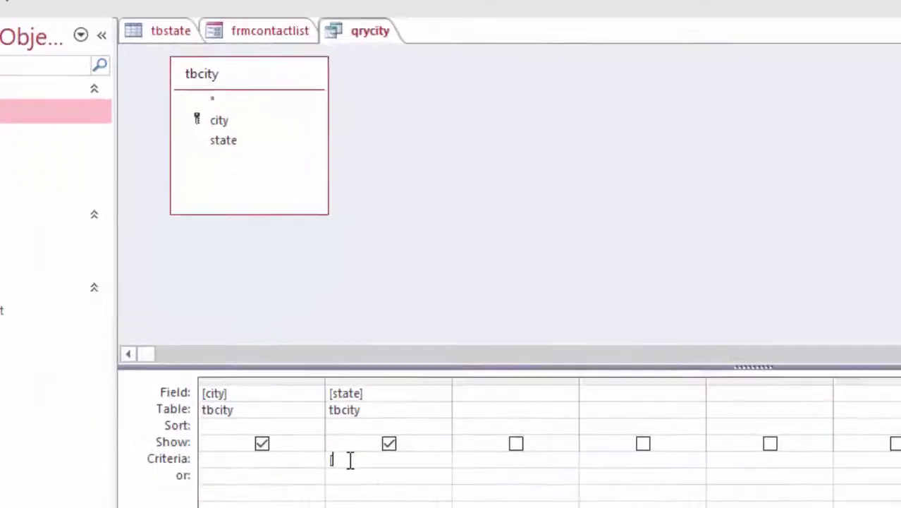
text([f)
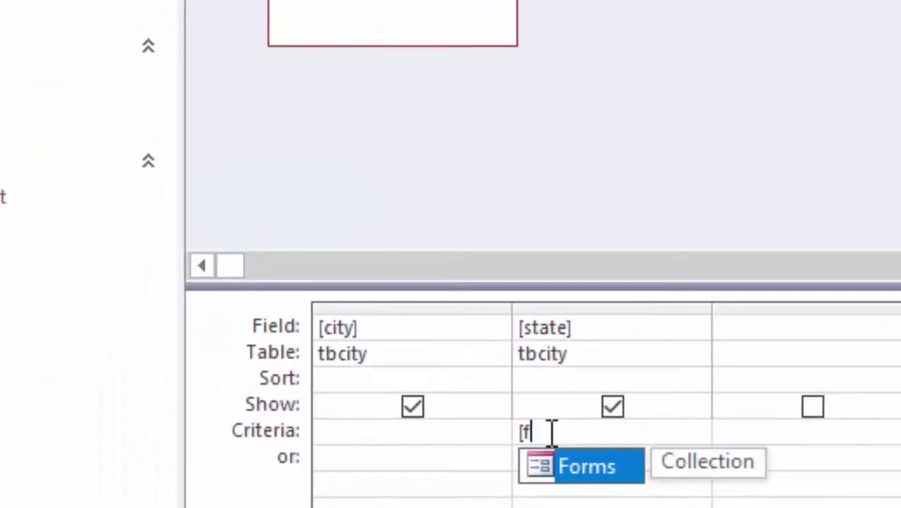
key(Tab)
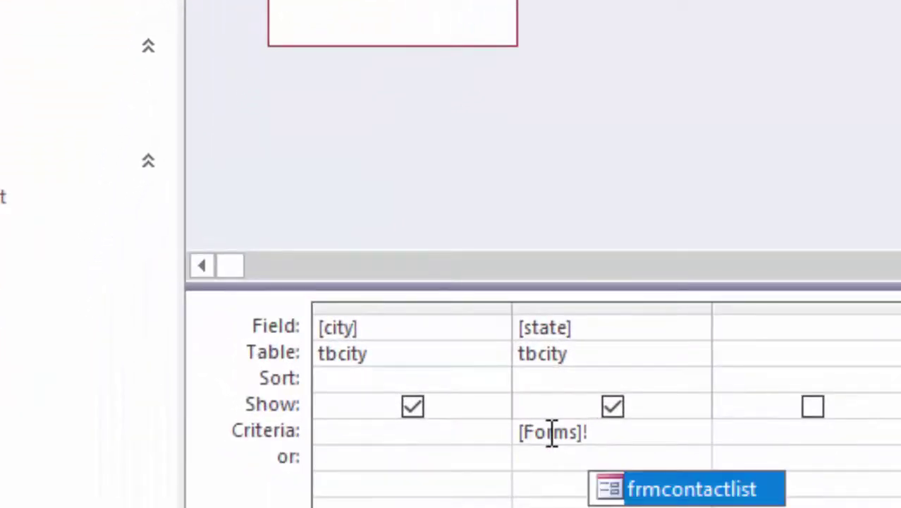
key(Tab)
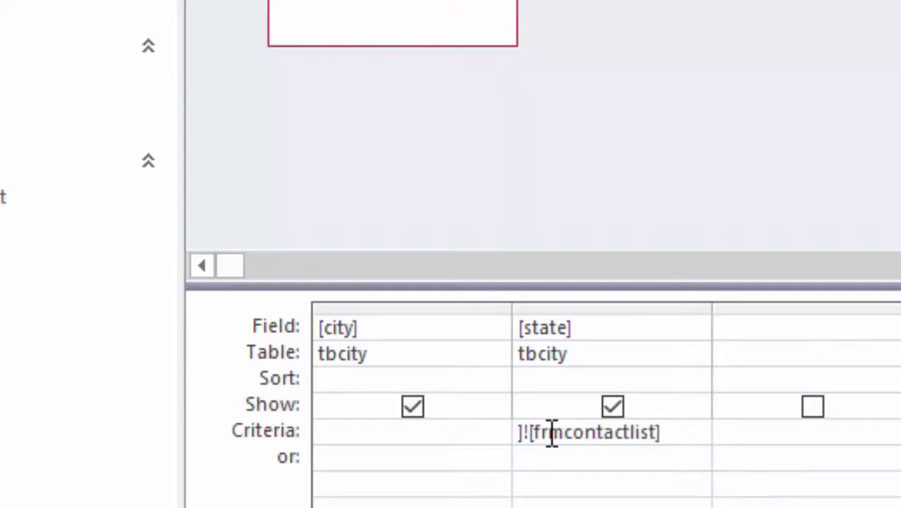
text(!)
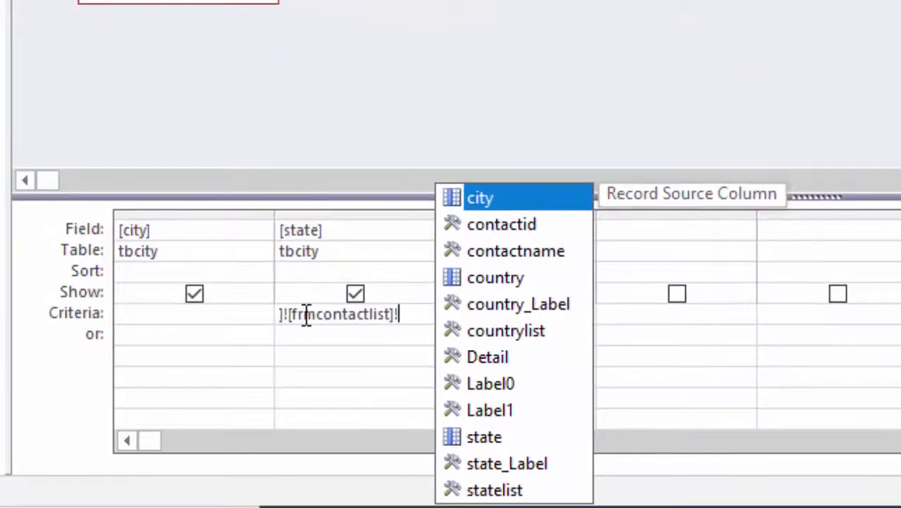
key(Down)
key(Down)
key(Down)
key(Down)
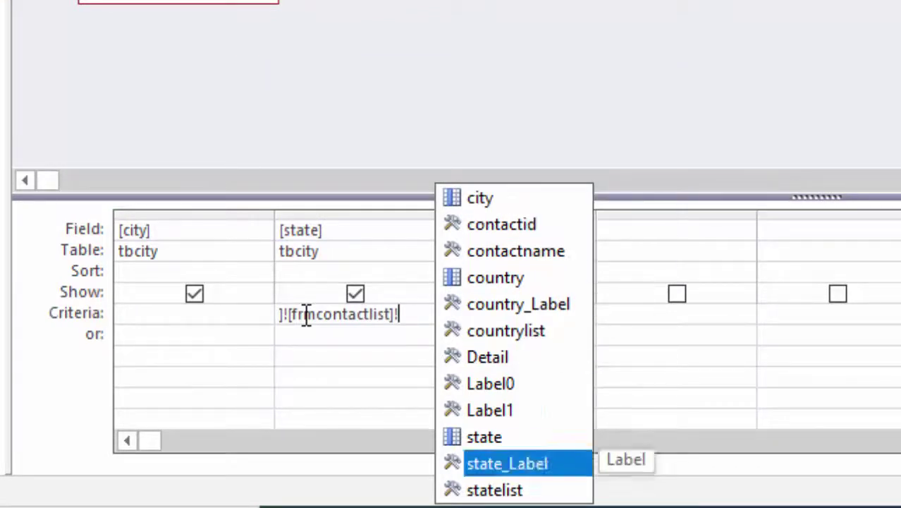
key(Down)
key(Tab)
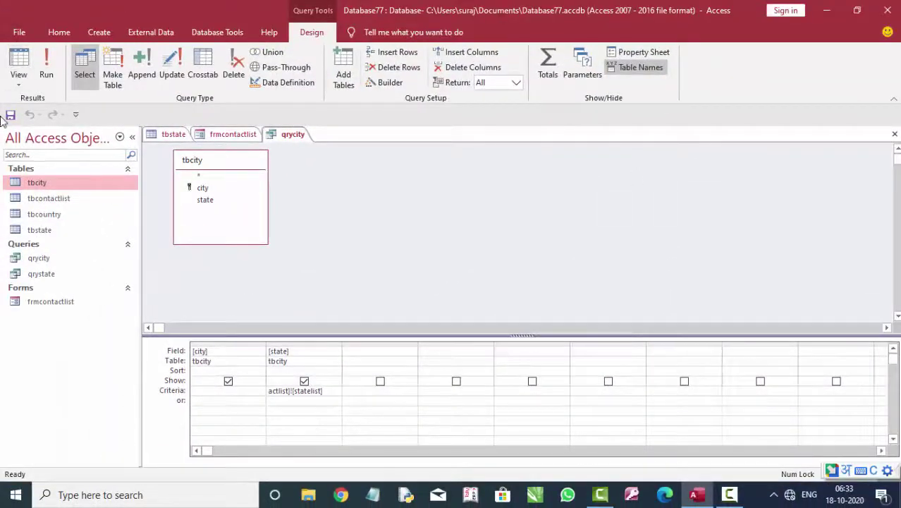
click(10, 115)
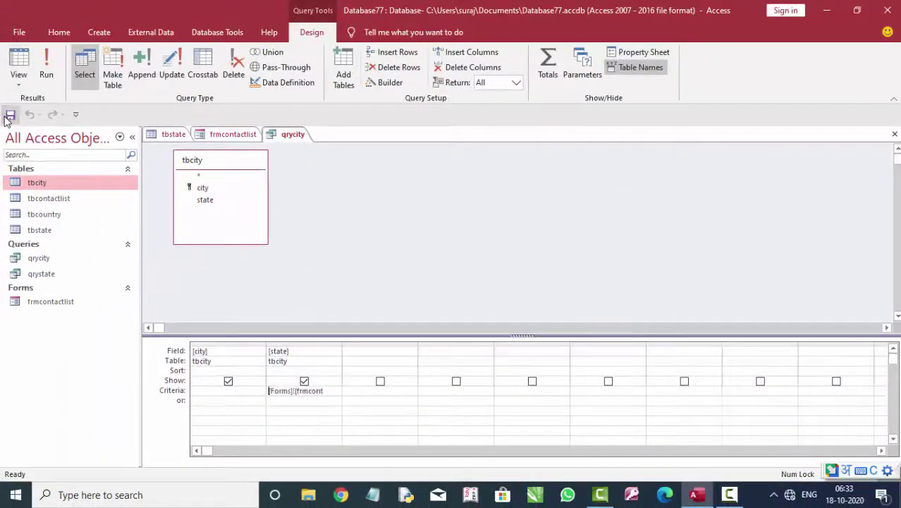
Close qrycity and draw a new combo box below the state box.
click(895, 134)
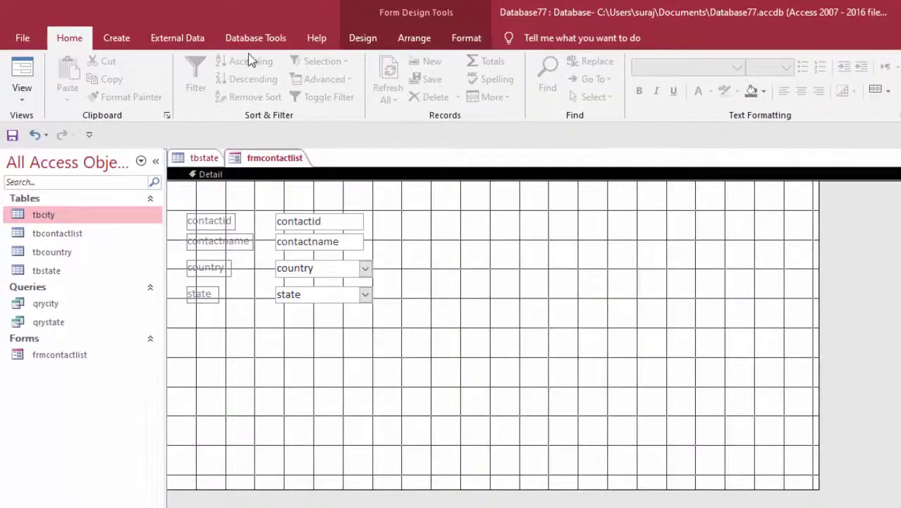
click(334, 33)
click(363, 37)
click(494, 67)
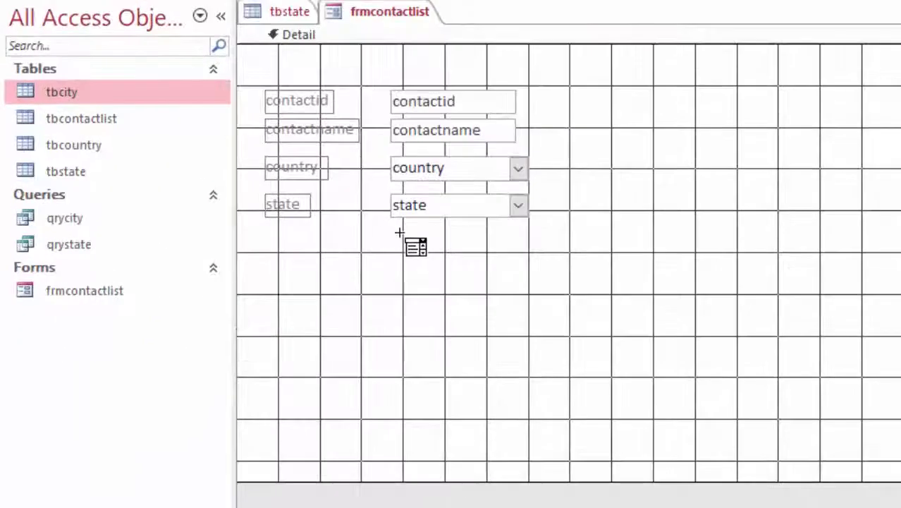
drag(390, 232, 524, 254)
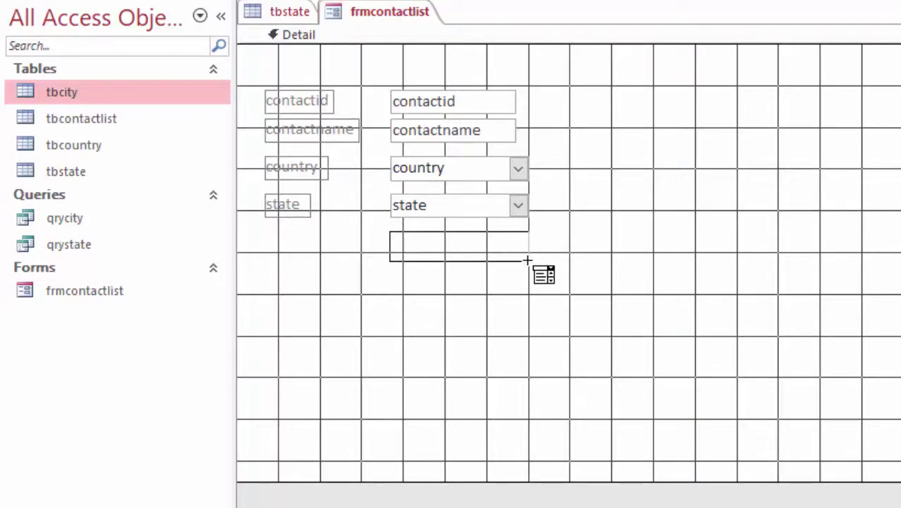
drag(524, 255, 528, 259)
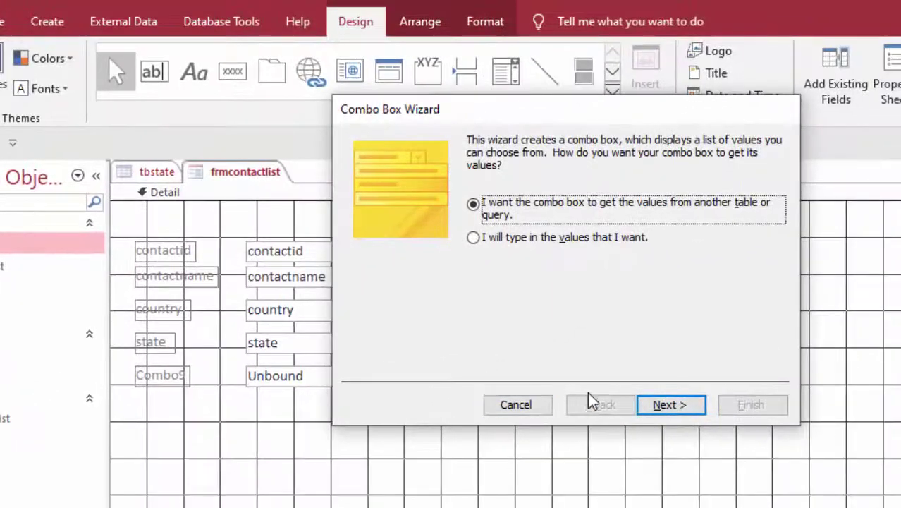
Base the new combo box on qrycity's city field.
click(663, 405)
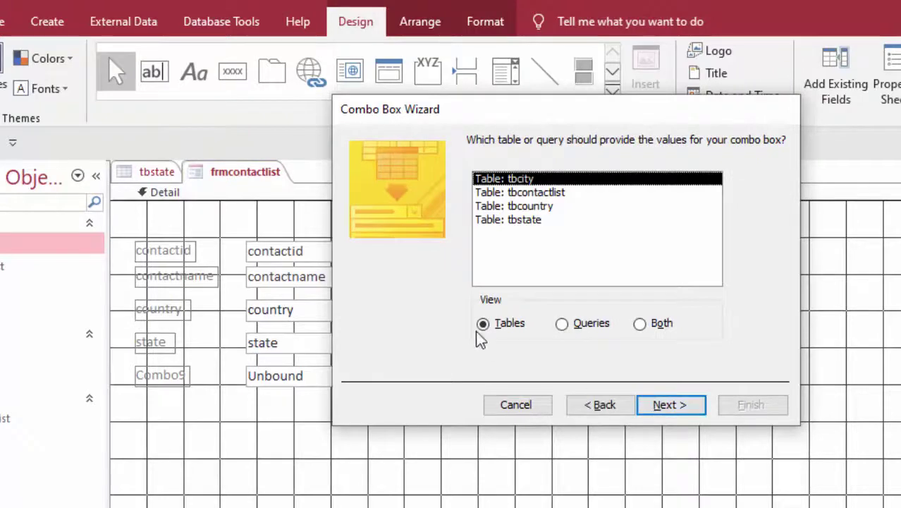
click(562, 324)
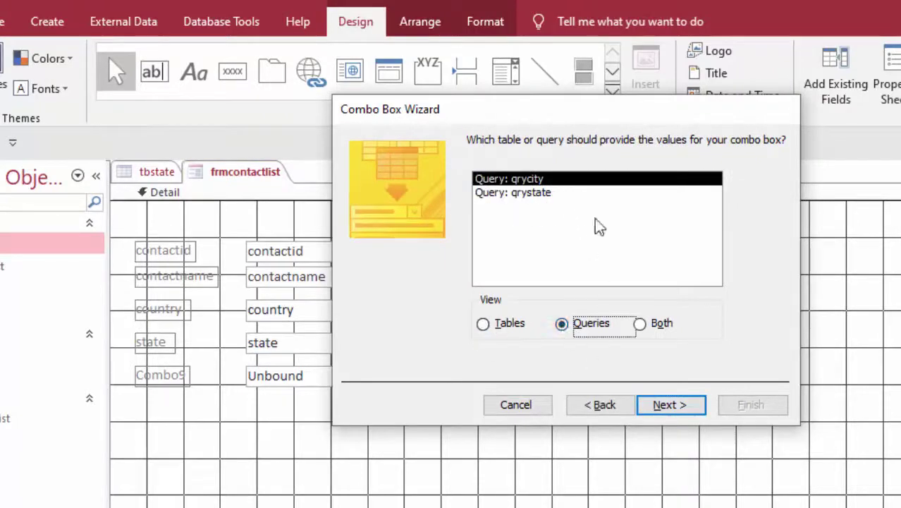
click(671, 409)
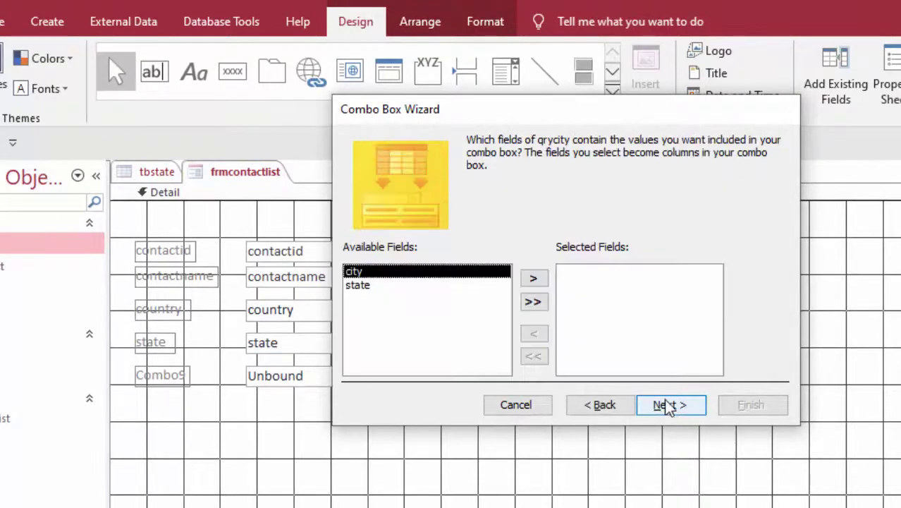
click(536, 280)
click(663, 406)
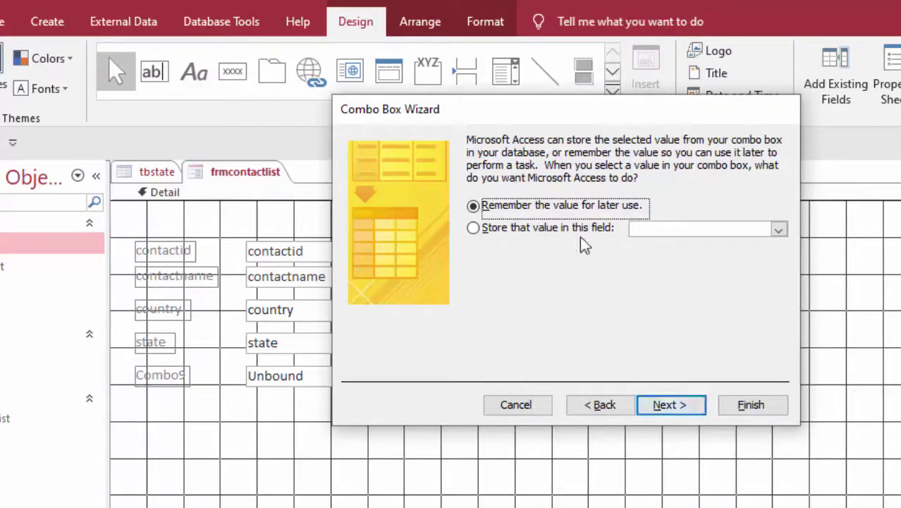
Store the combo's value in the city field, label it city, and finish the wizard.
click(599, 237)
click(778, 229)
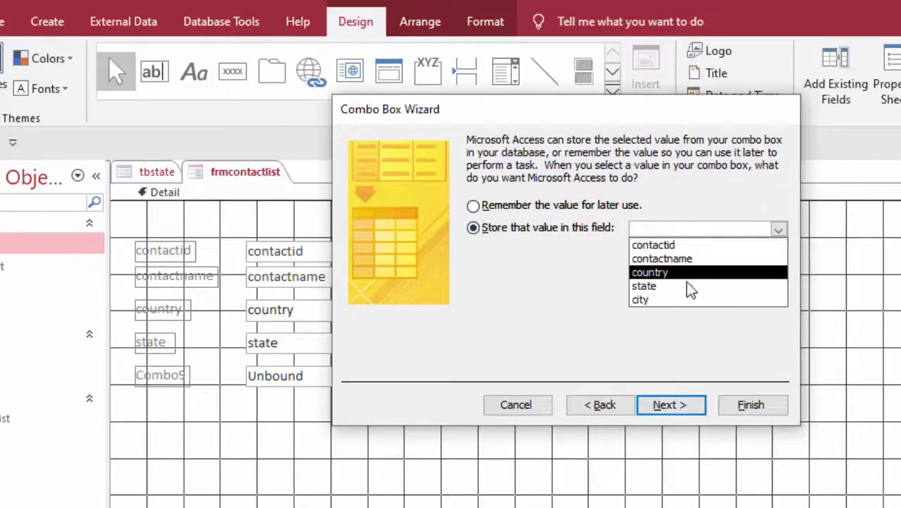
click(683, 299)
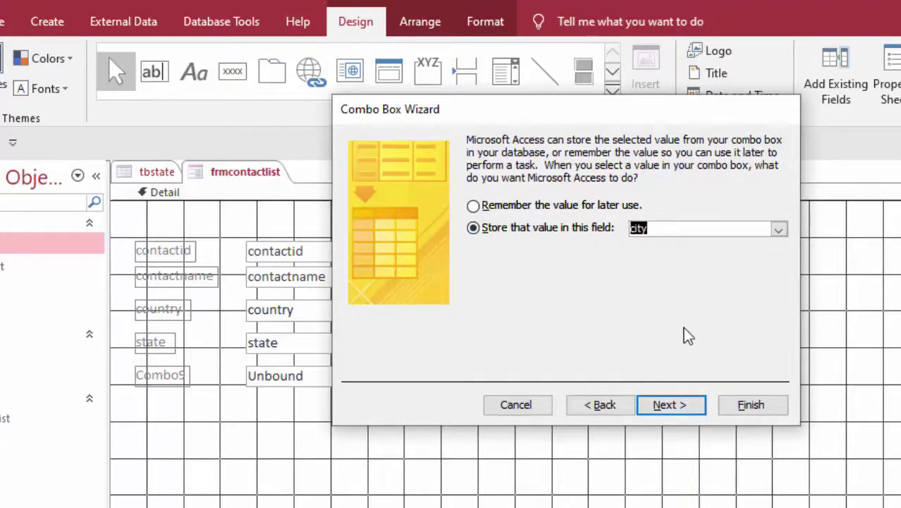
click(670, 402)
text(city)
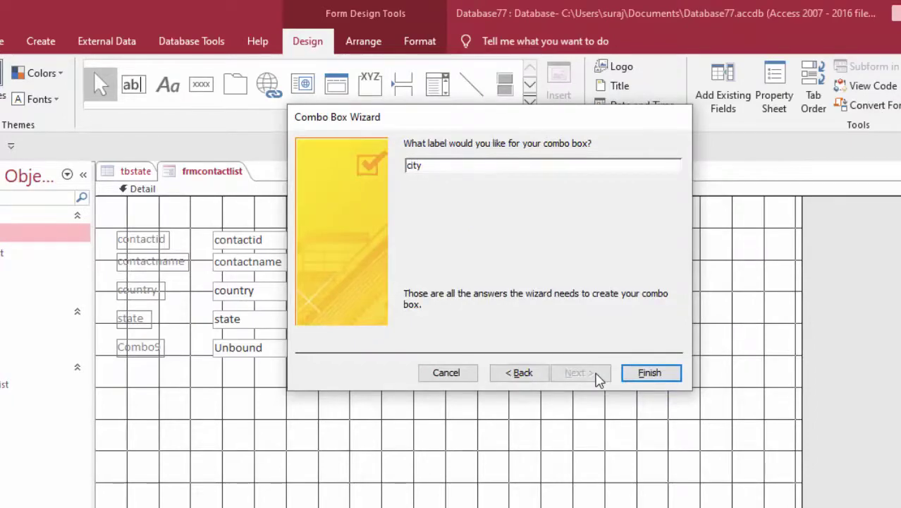
key(Return)
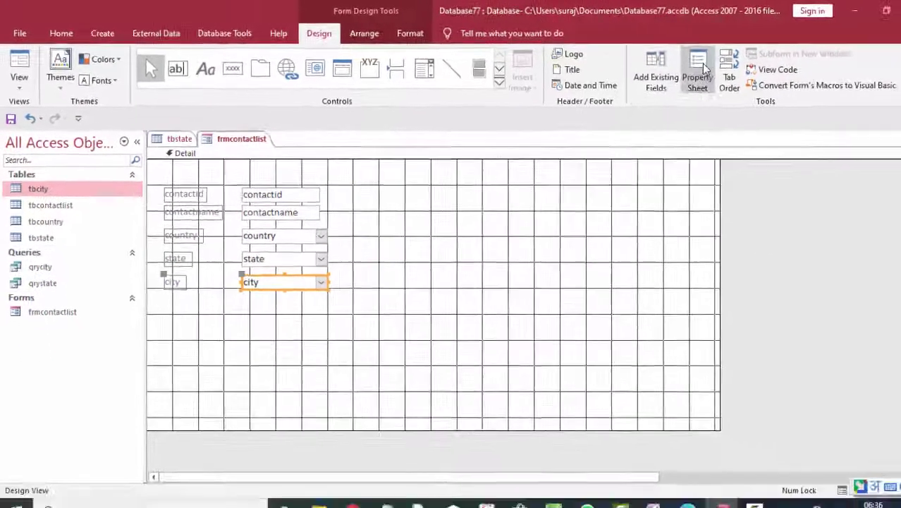
Rename the city combo box from Combo9 to citylist and switch the form to Form view.
click(704, 67)
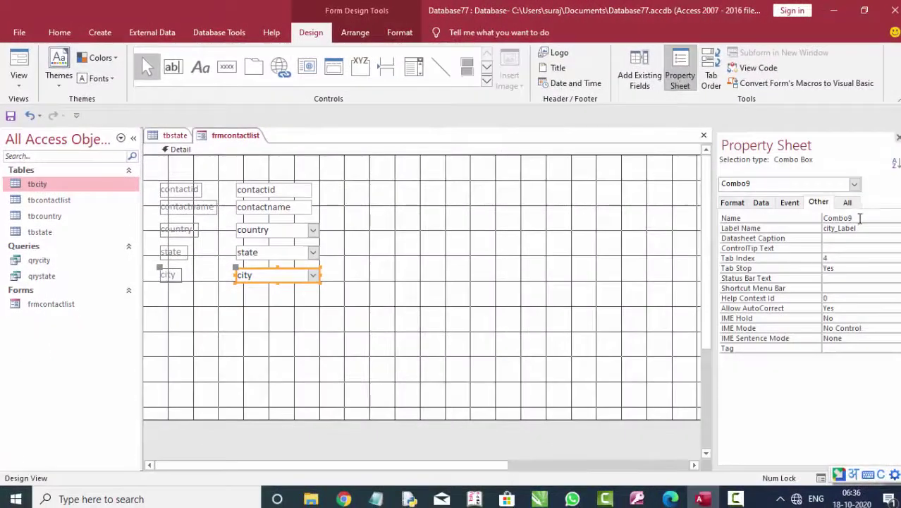
double_click(861, 219)
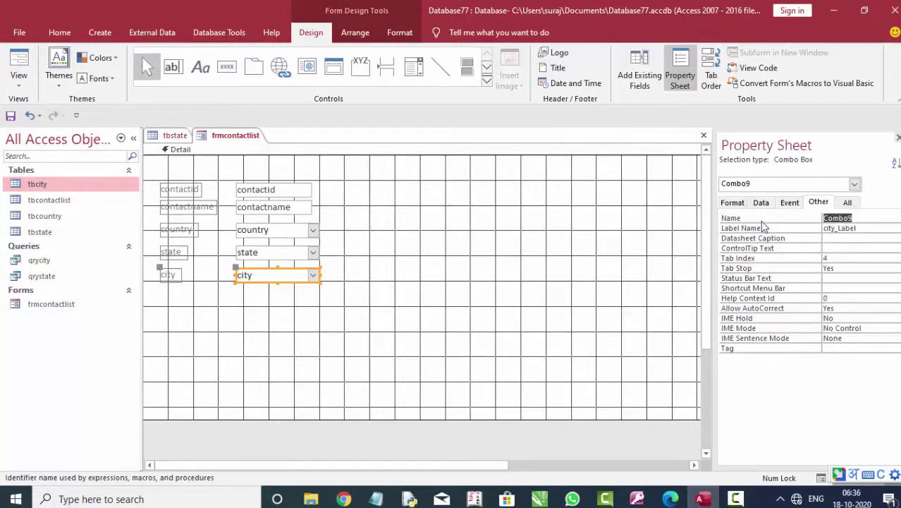
key(BackSpace)
click(350, 277)
click(898, 138)
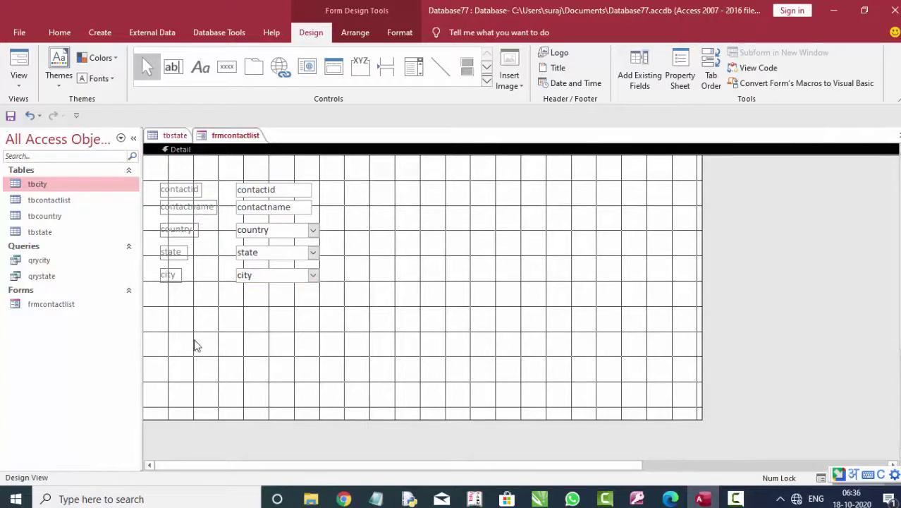
click(18, 67)
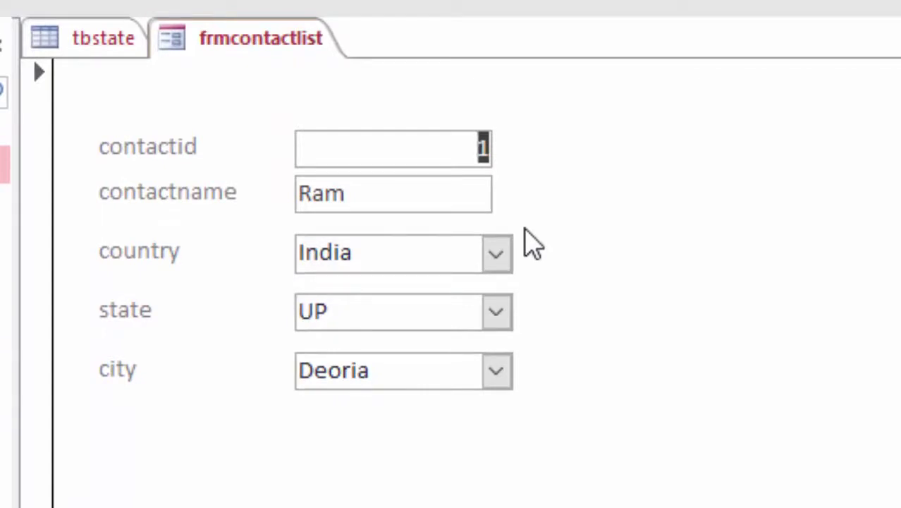
Test the combos by choosing America, Texax and Houstan on the first record.
click(496, 254)
click(452, 303)
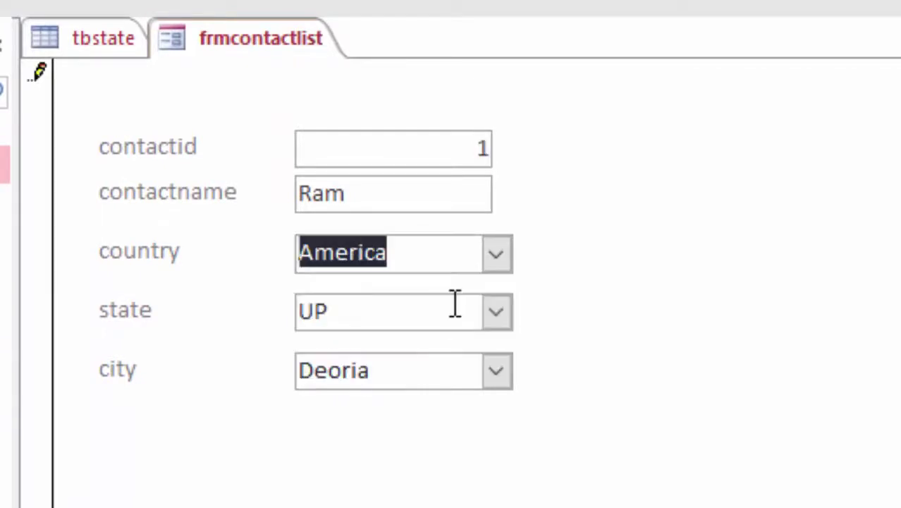
click(496, 311)
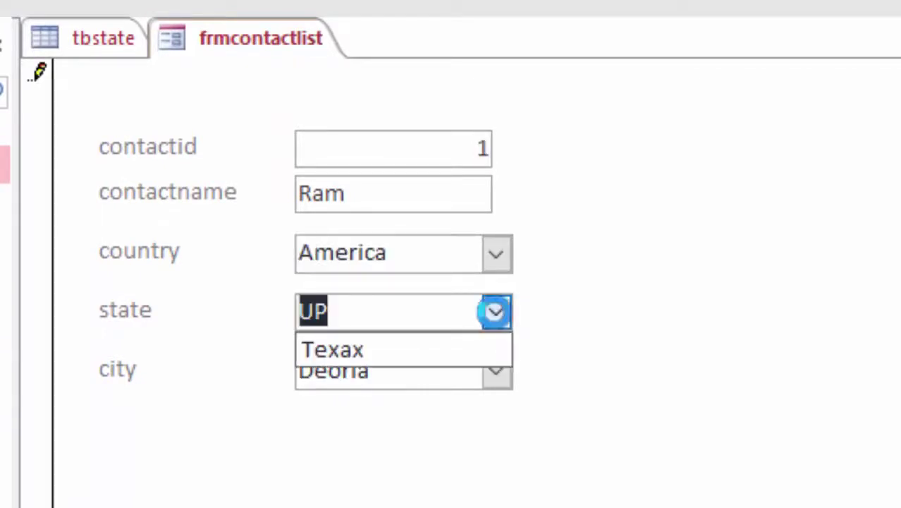
click(445, 350)
click(496, 371)
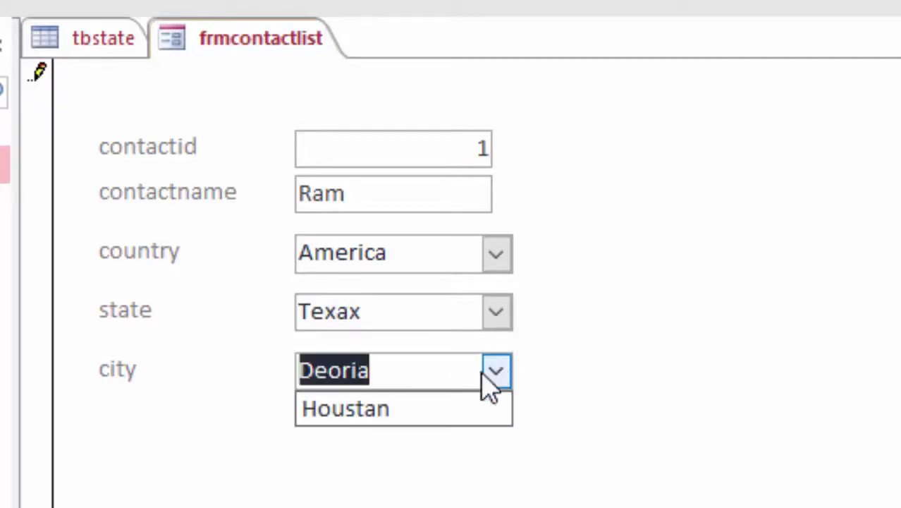
click(392, 422)
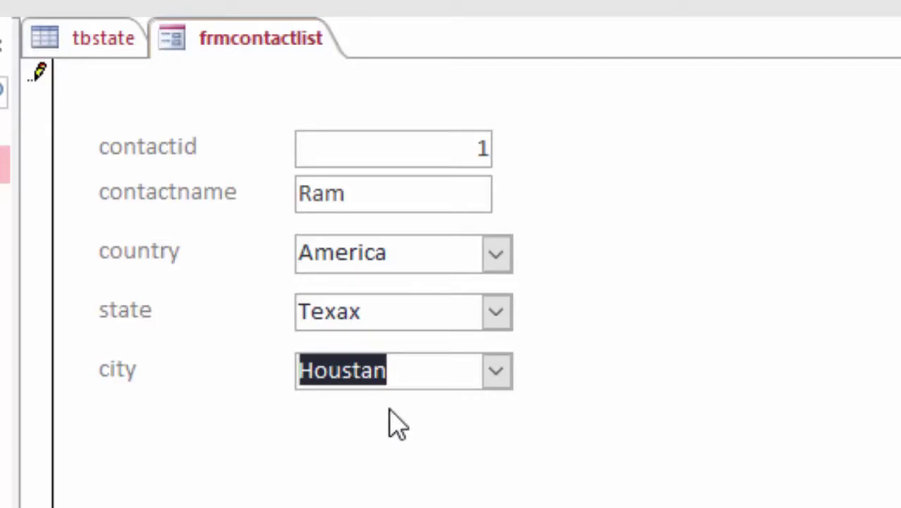
Change the country to India, save the record, set the state to UP, and check the cities offered.
click(495, 256)
click(396, 330)
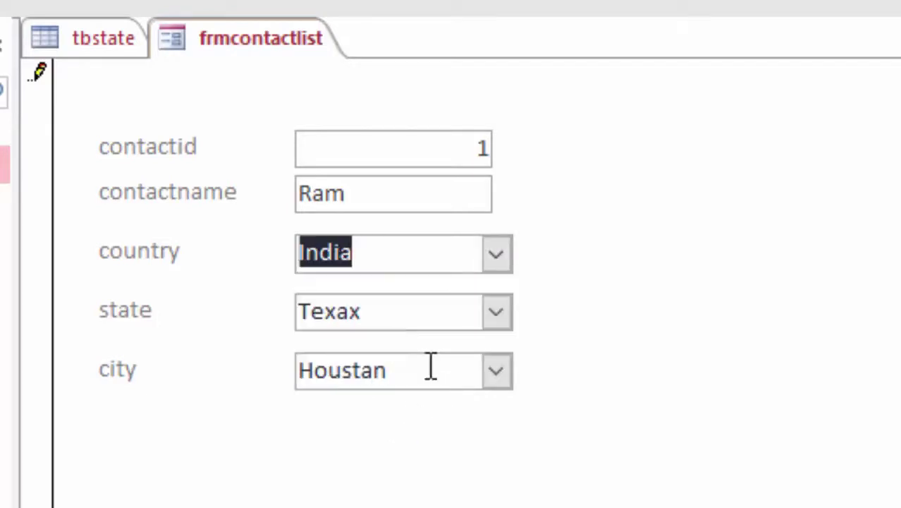
click(496, 313)
click(496, 315)
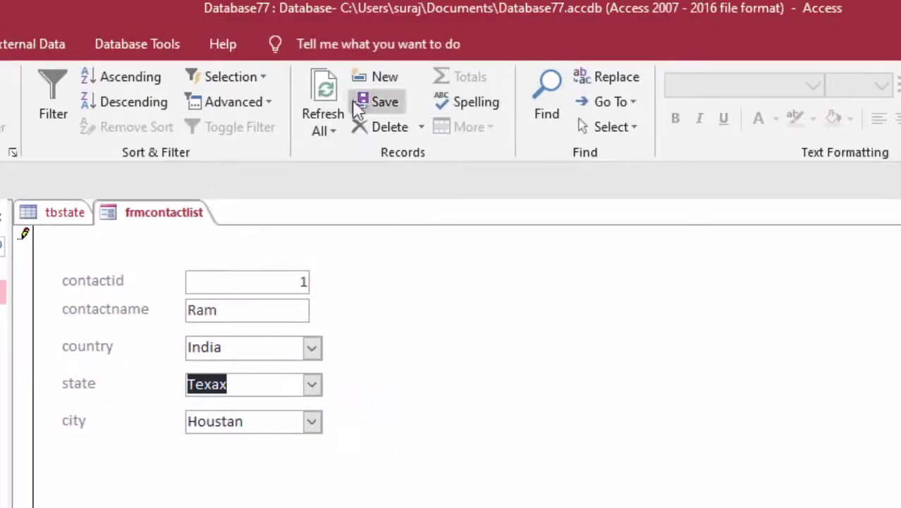
click(323, 99)
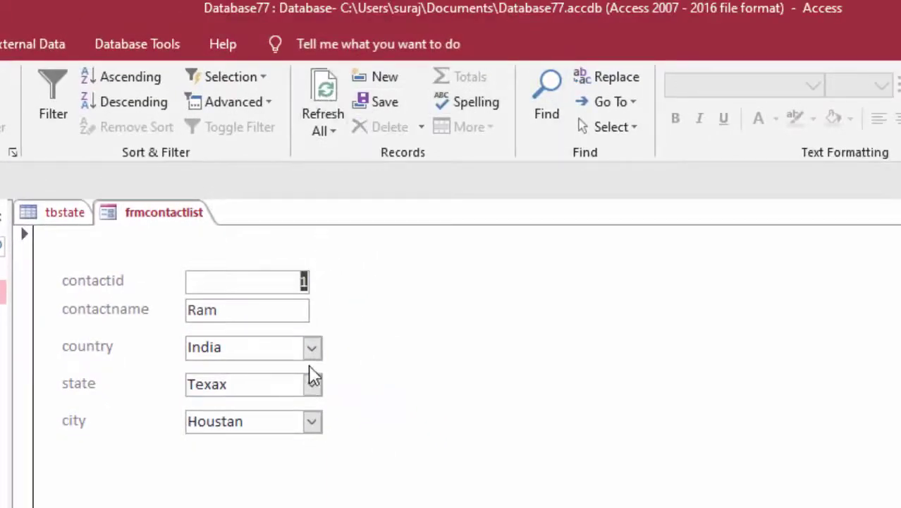
click(309, 385)
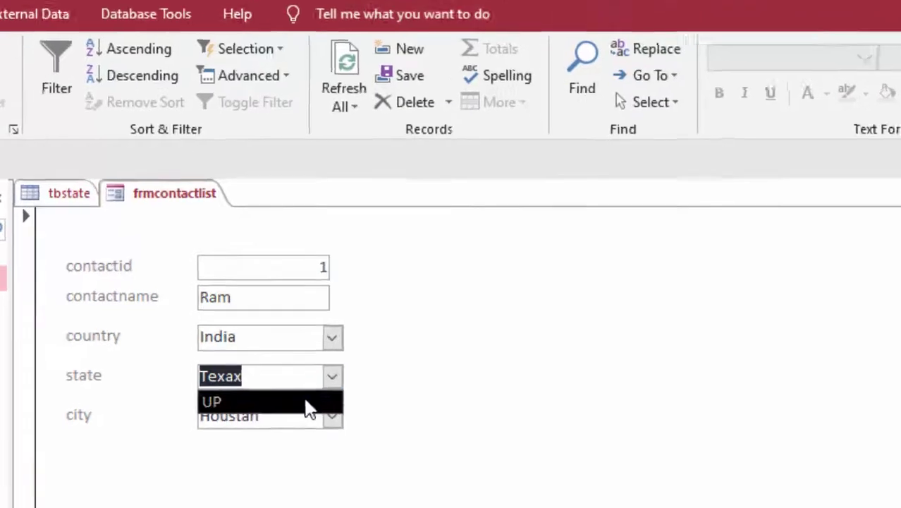
click(305, 408)
click(514, 365)
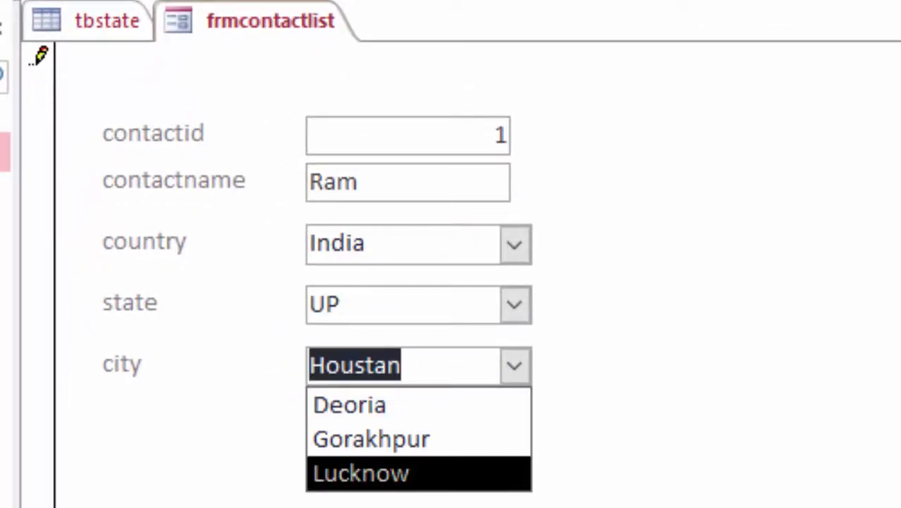
key(Escape)
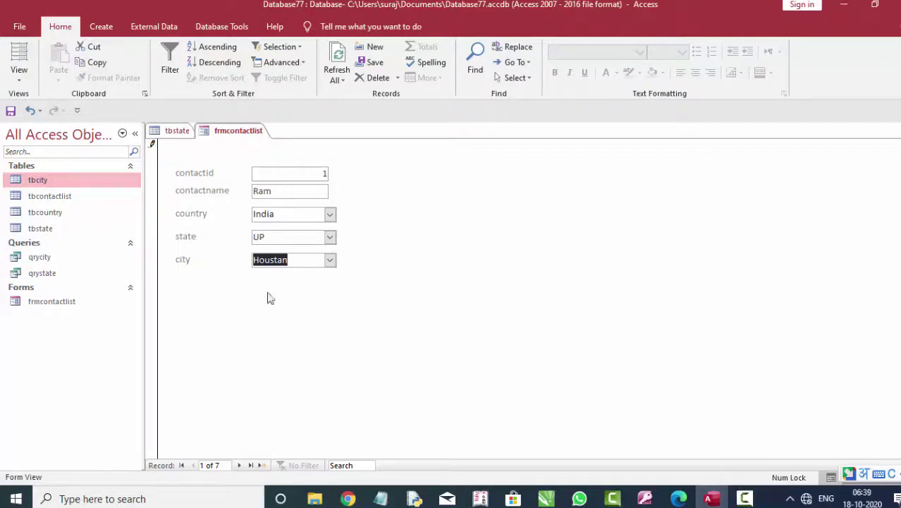
Back in Design view, choose Code Builder for the countrylist combo's After Update event.
click(19, 76)
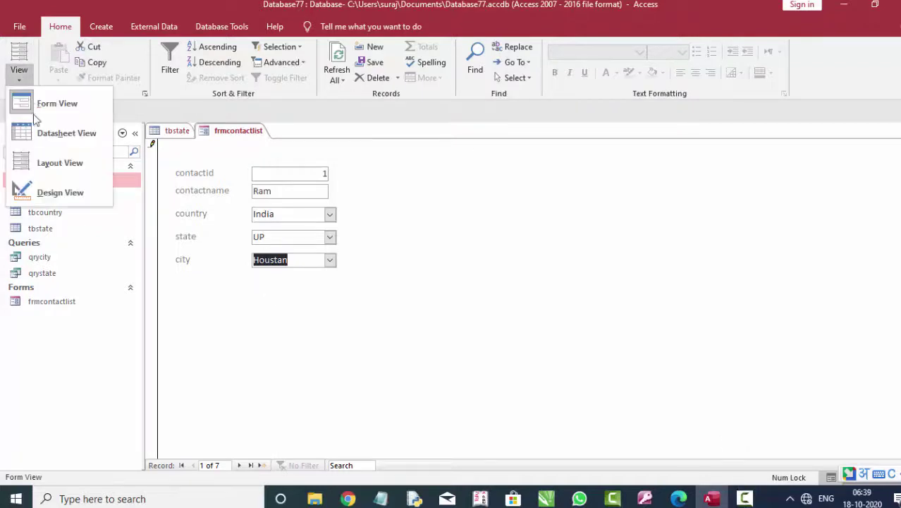
click(44, 185)
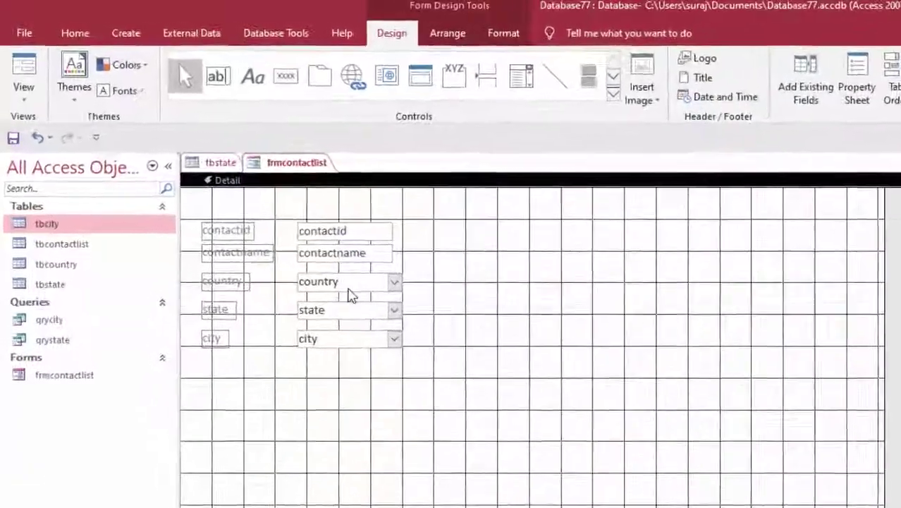
click(374, 315)
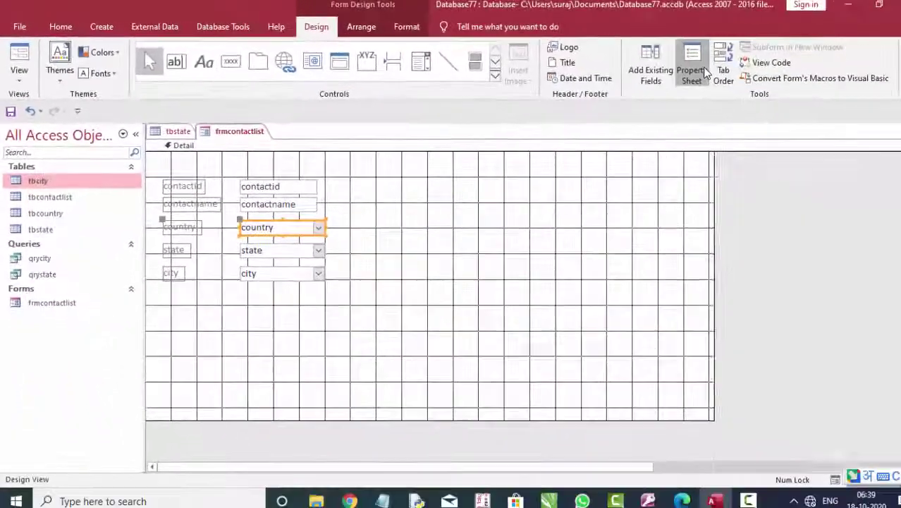
click(691, 71)
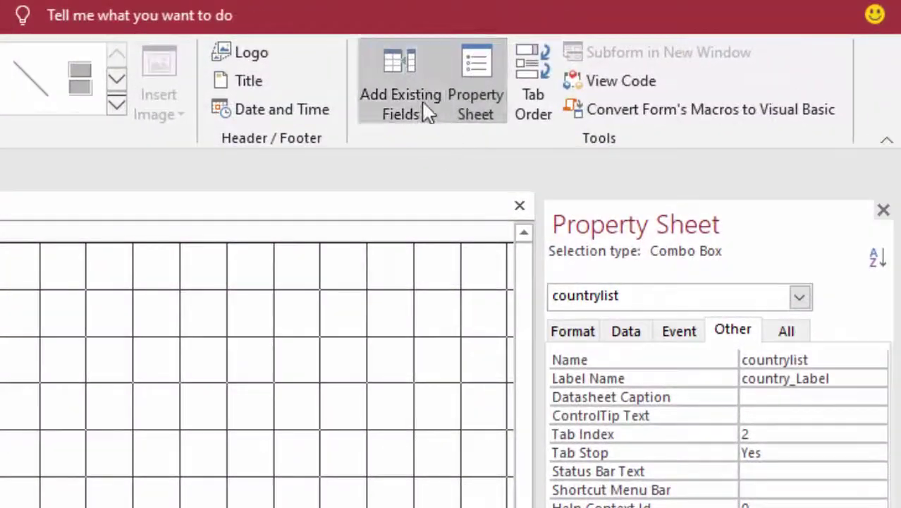
click(679, 331)
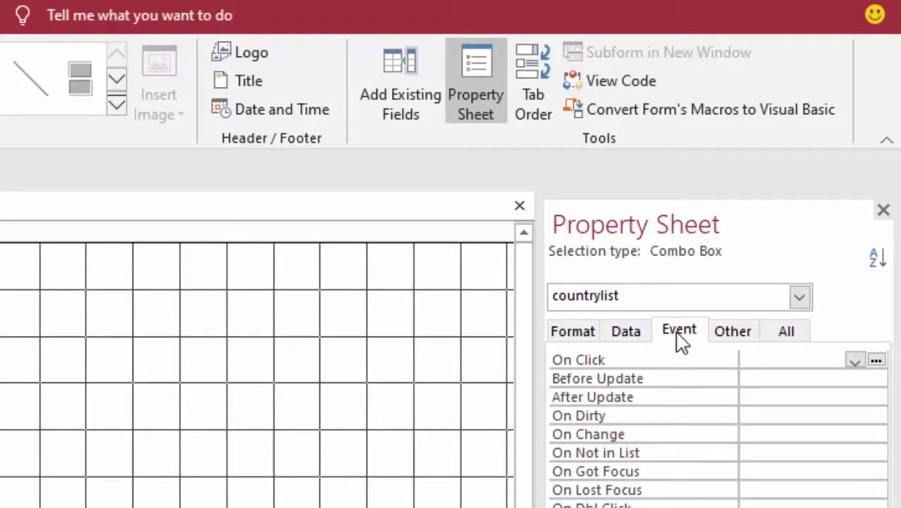
click(776, 398)
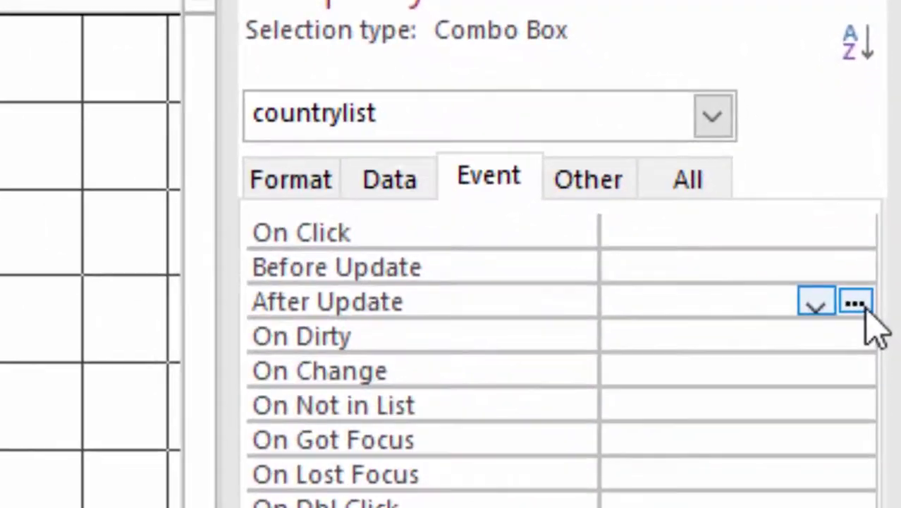
click(865, 342)
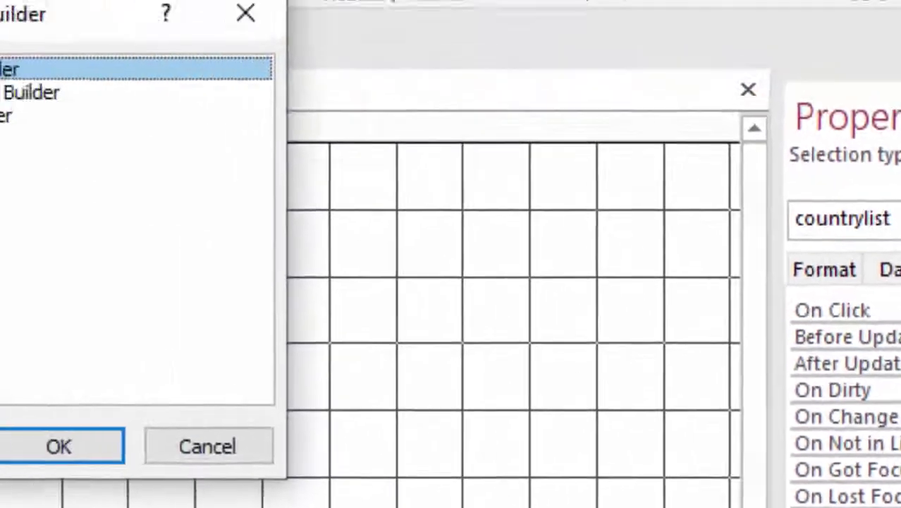
click(127, 144)
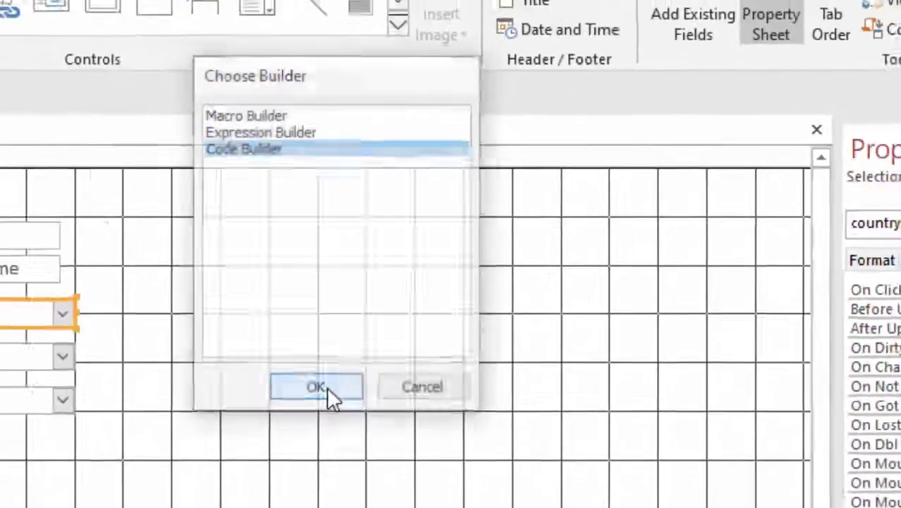
In the VBA editor, add Me.countrylist.Requery to the statelist_AfterUpdate procedure.
click(226, 455)
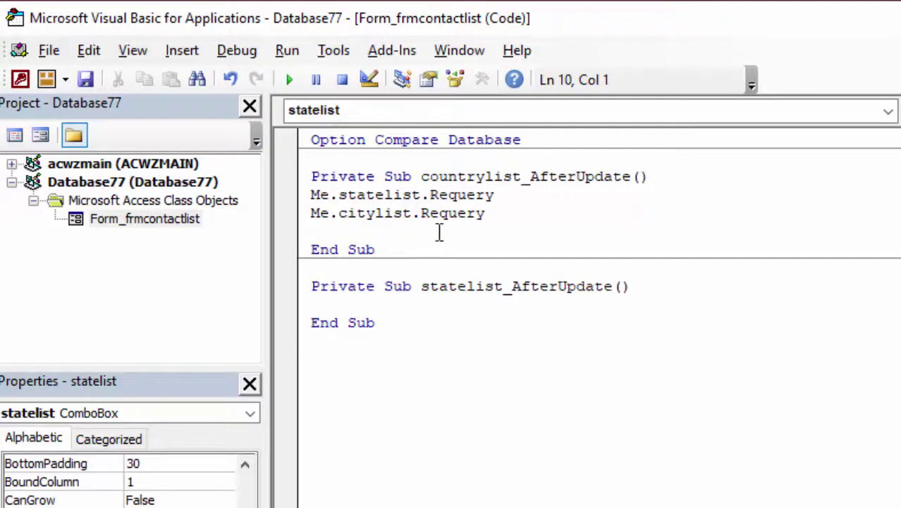
drag(527, 211, 292, 189)
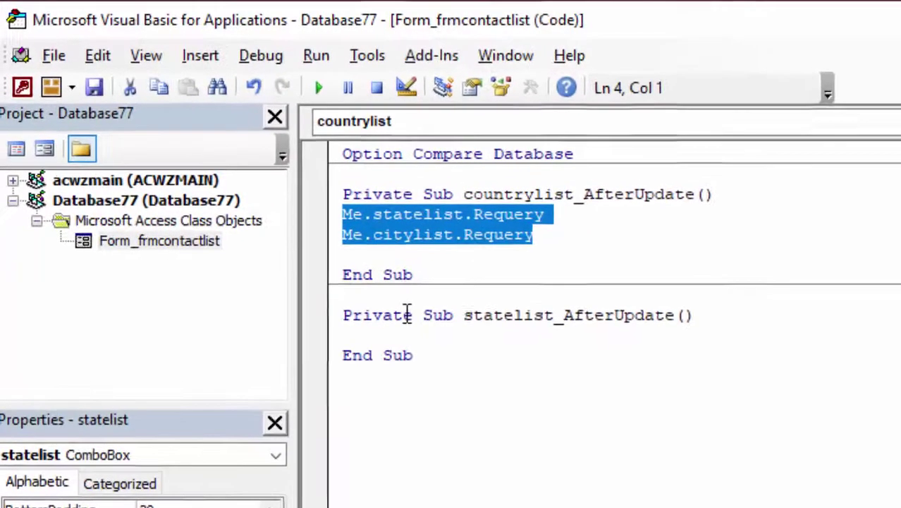
click(634, 285)
key(Return)
text(me)
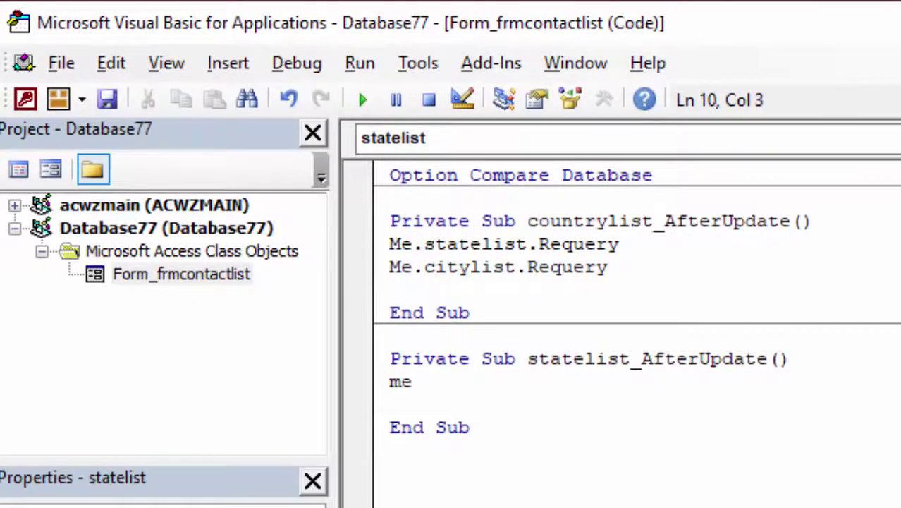
text(.)
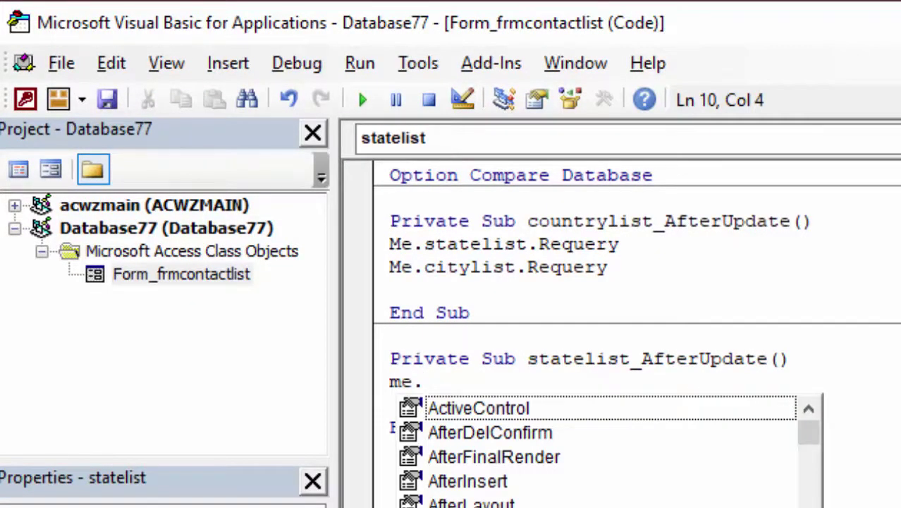
text(c)
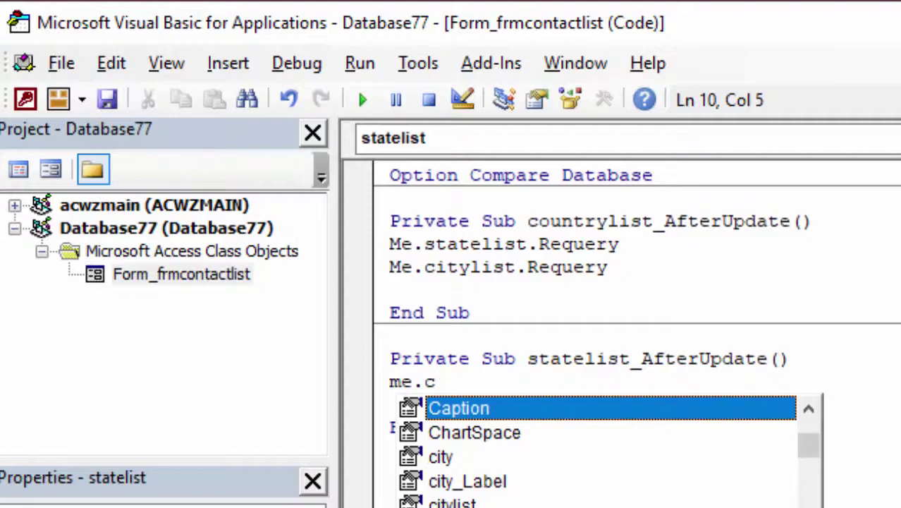
text(oun)
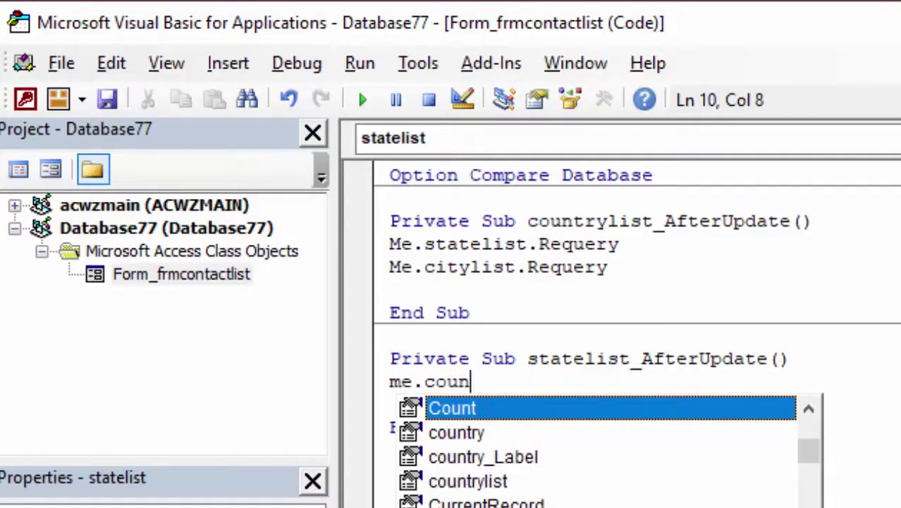
key(Down)
key(Down)
key(Down)
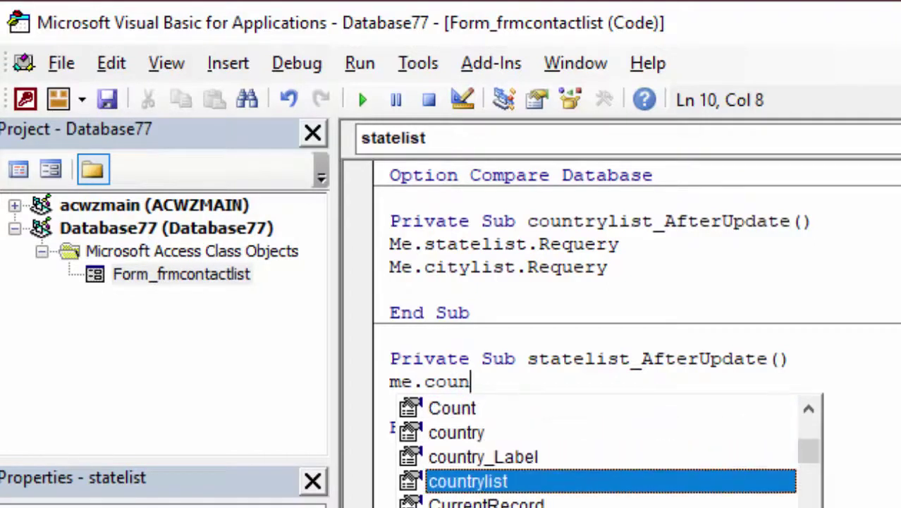
key(Tab)
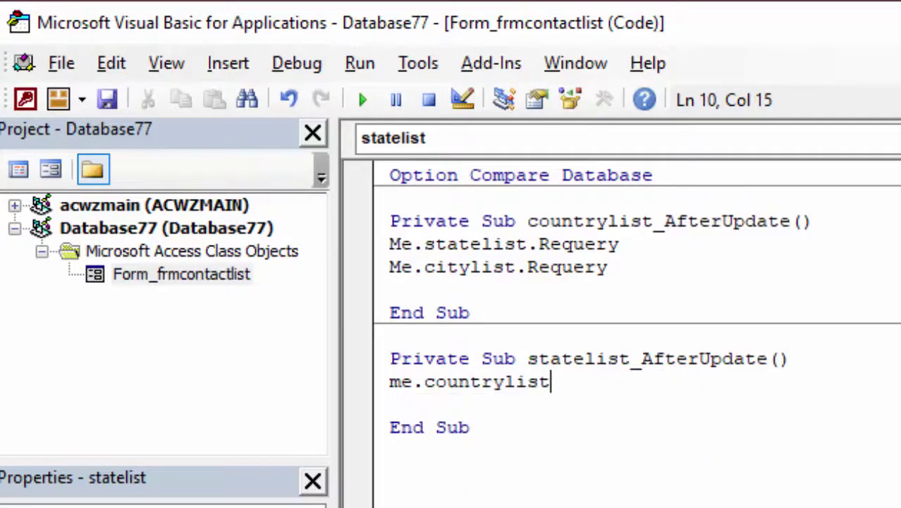
text(.re)
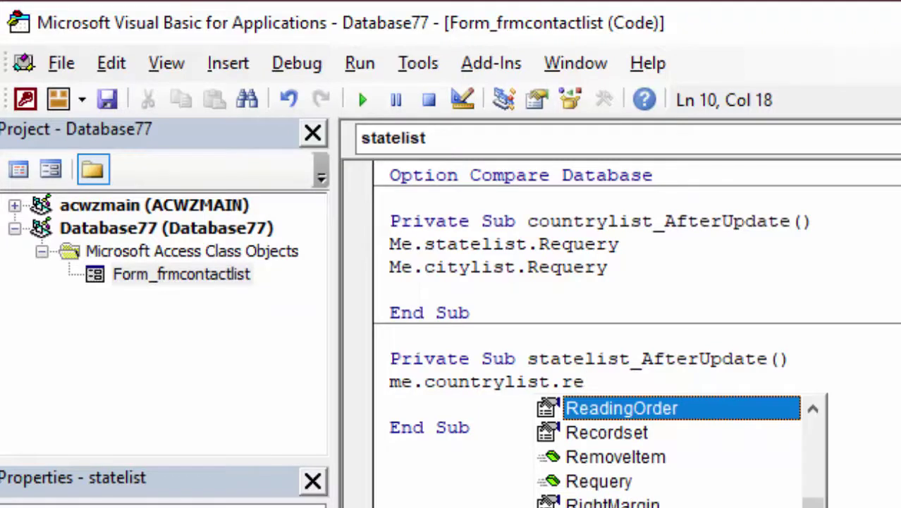
key(Down)
key(Down)
key(Down)
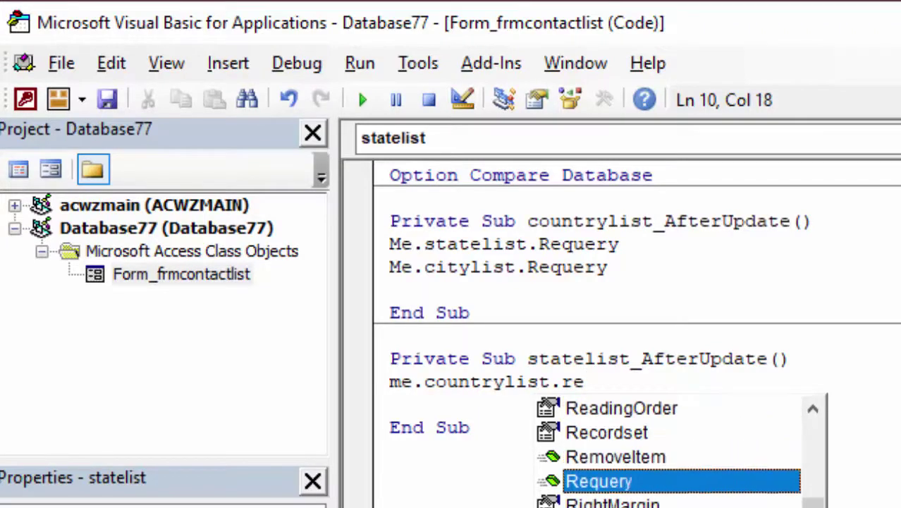
key(Tab)
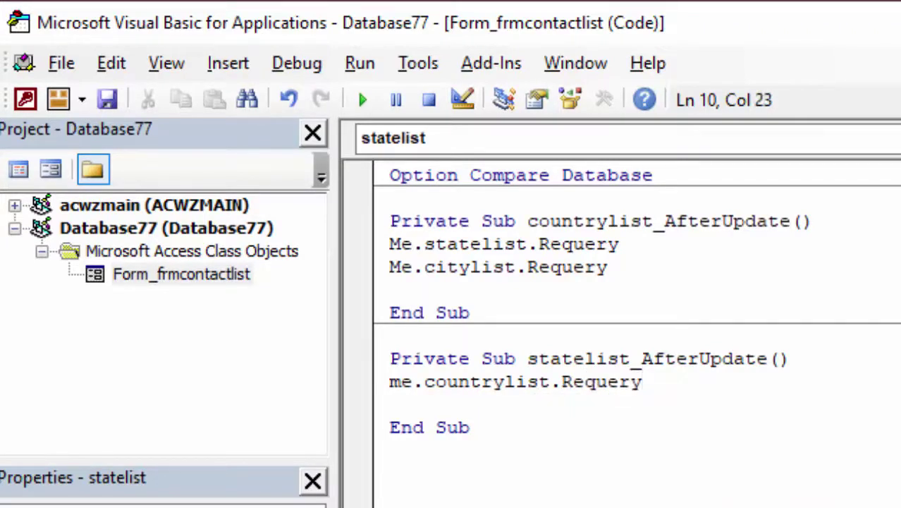
Add a Me.citylist.Requery line below it.
key(Return)
text(me.)
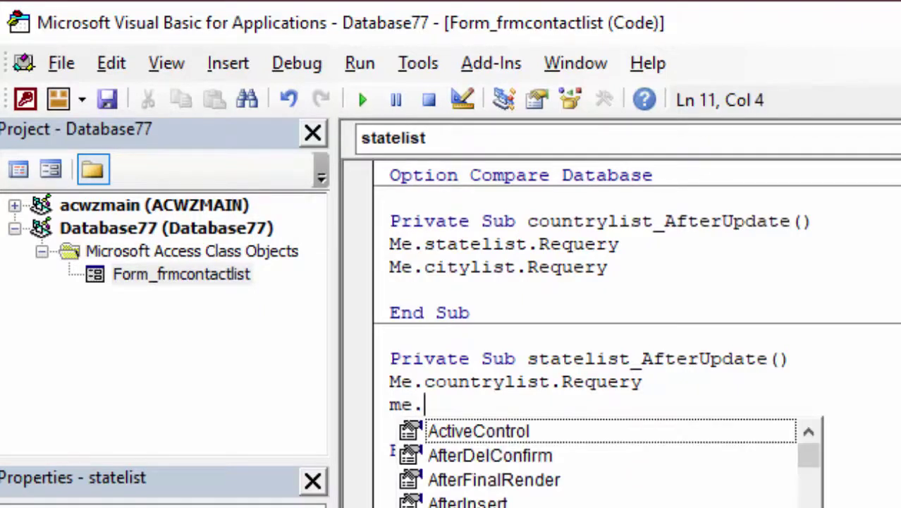
text(ci)
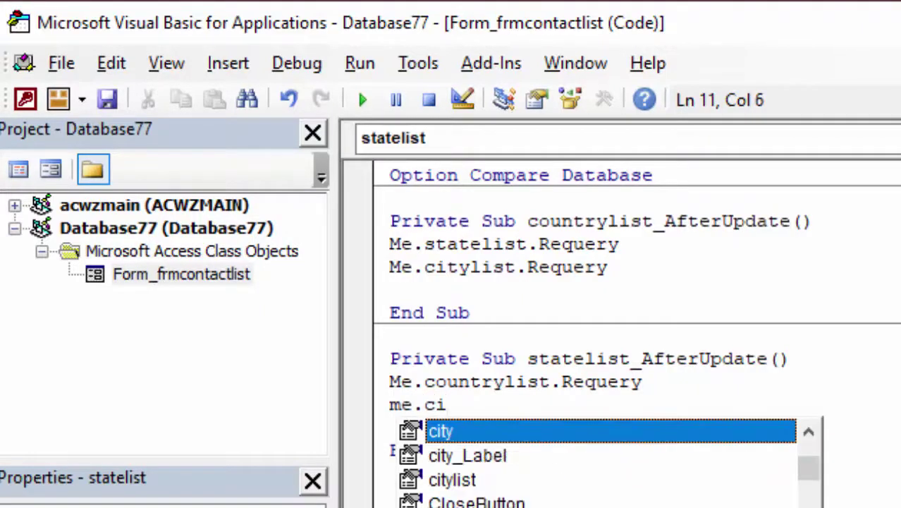
key(Down)
key(Down)
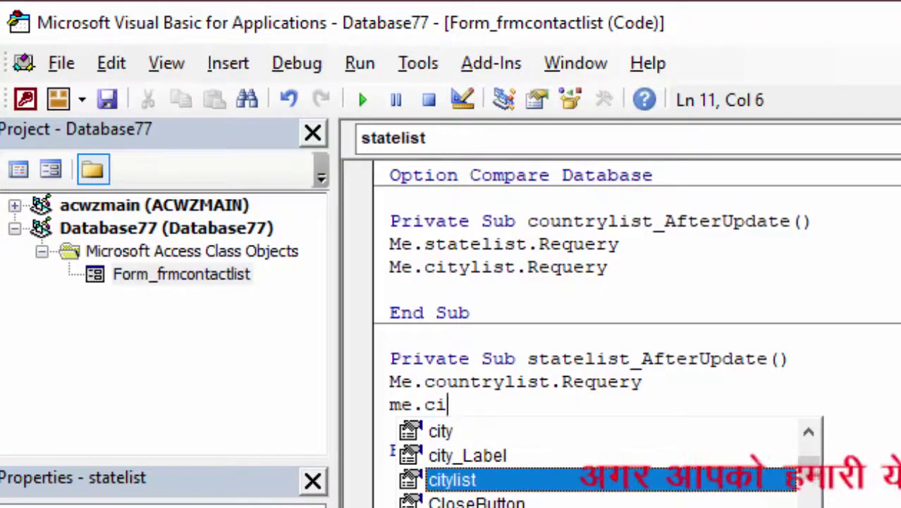
key(Tab)
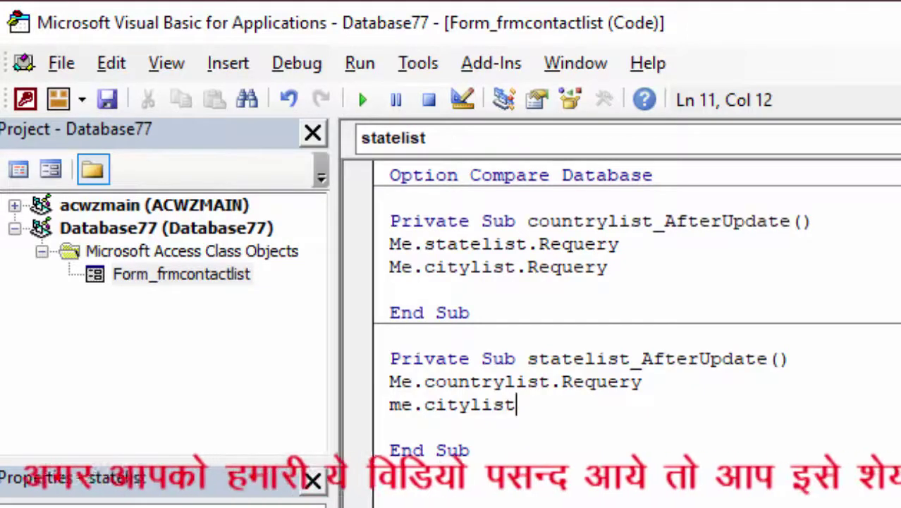
text(.Requery)
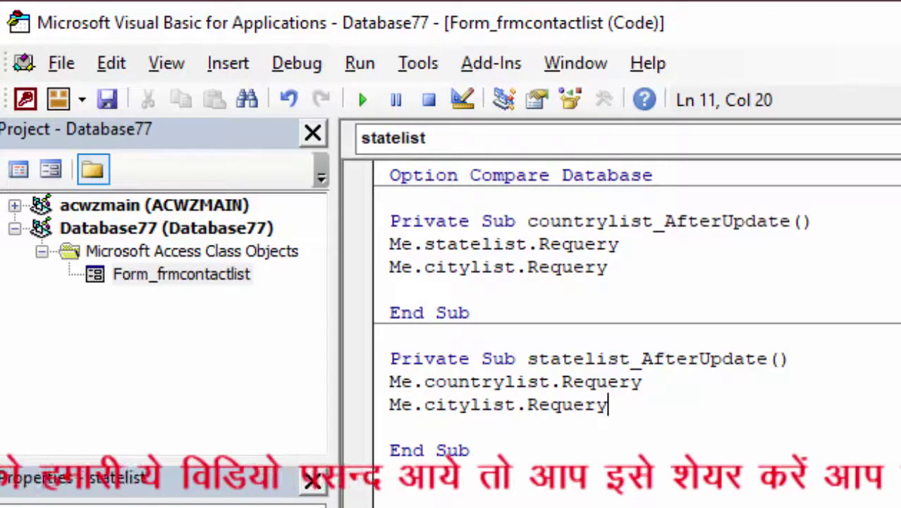
Return to Access and create a Code Builder After Update procedure for the city combo box.
key(alt+q)
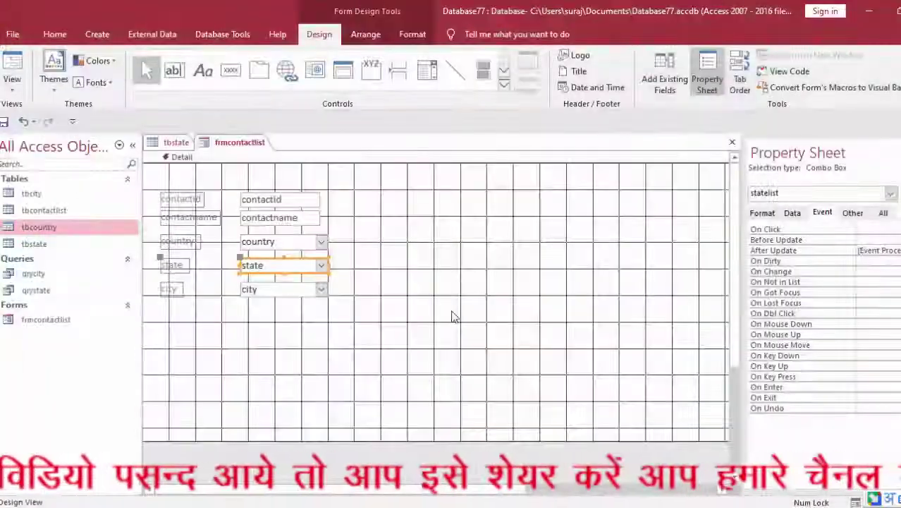
click(267, 294)
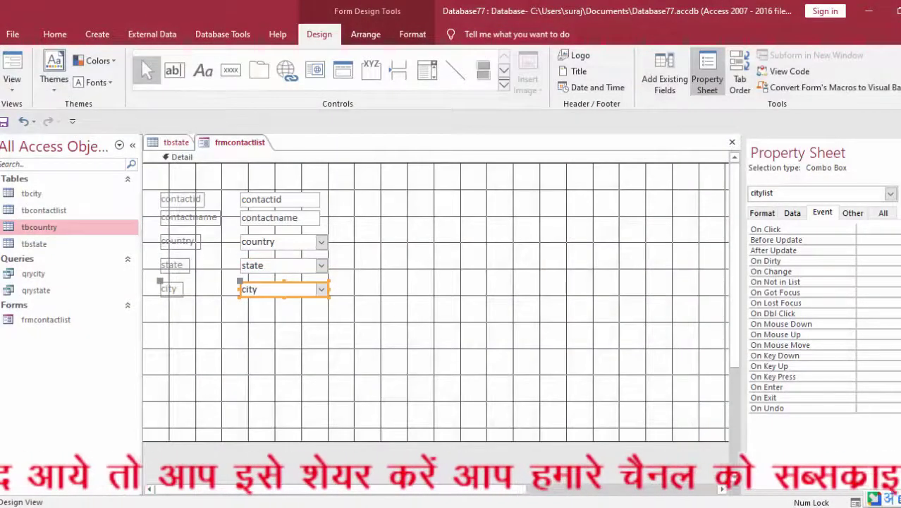
click(894, 249)
click(437, 152)
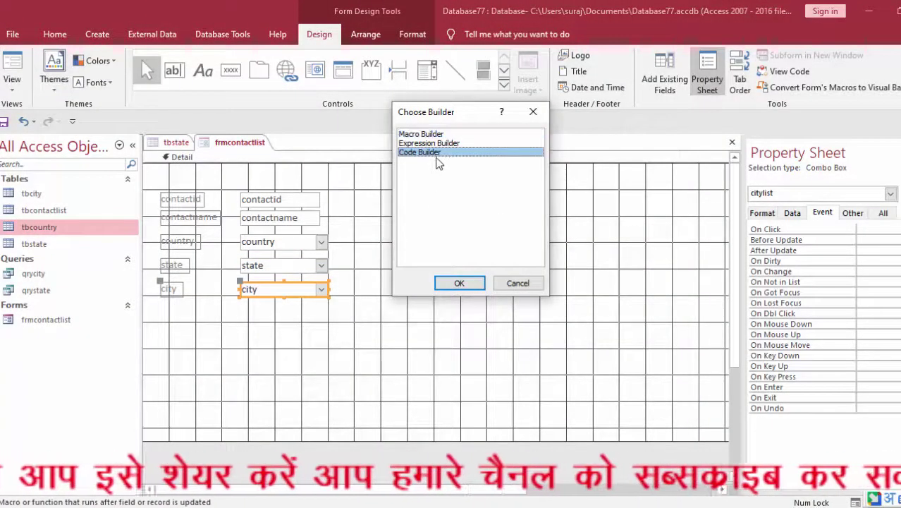
click(457, 284)
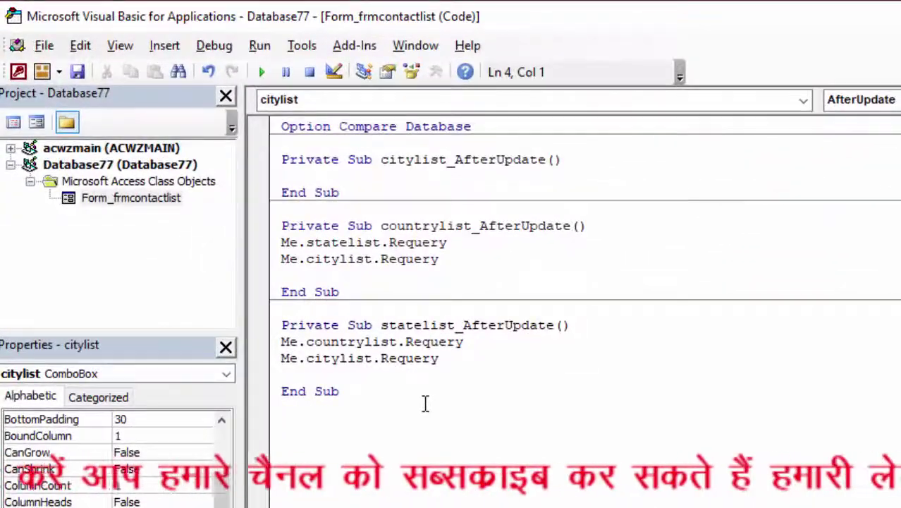
In citylist_AfterUpdate, add the line Me.countrylist.Requery.
text(me)
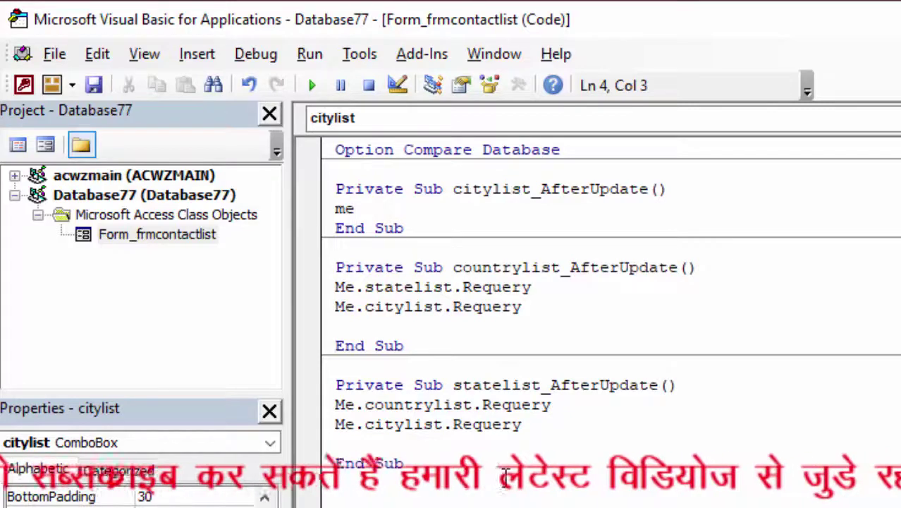
text(c)
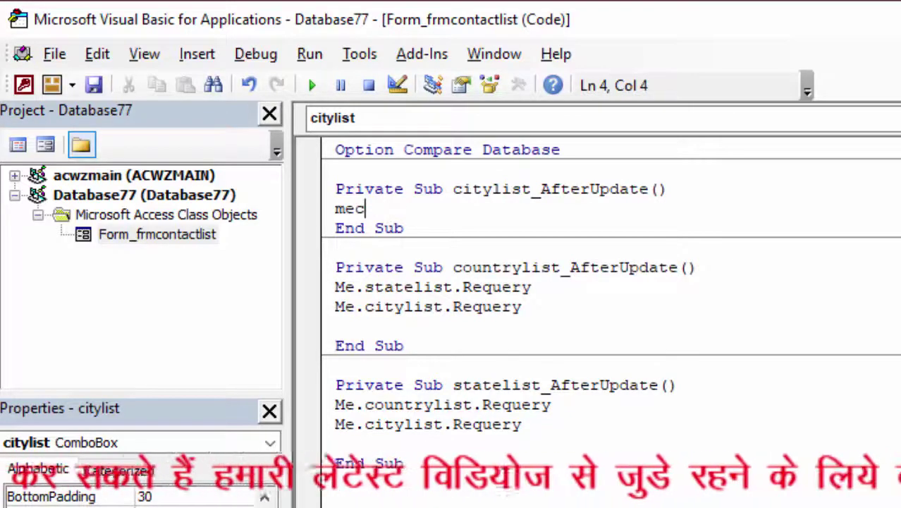
key(BackSpace)
text(.c)
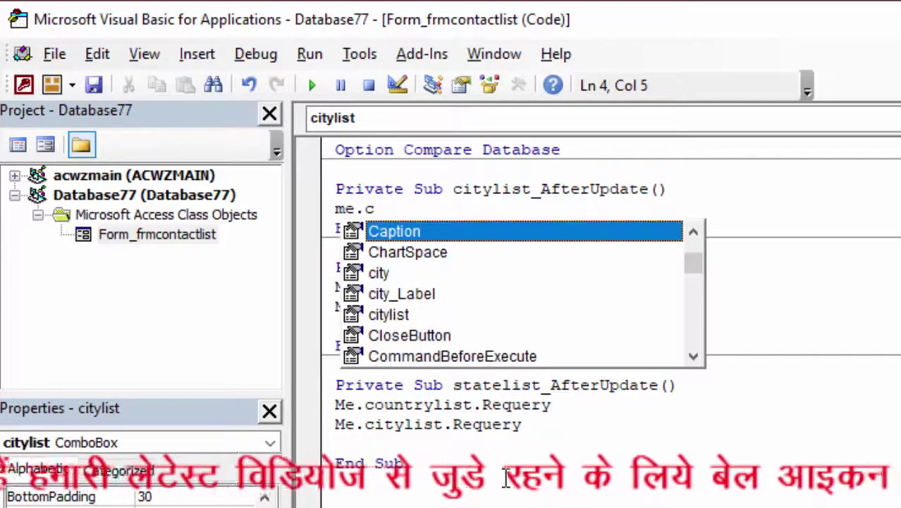
text(o)
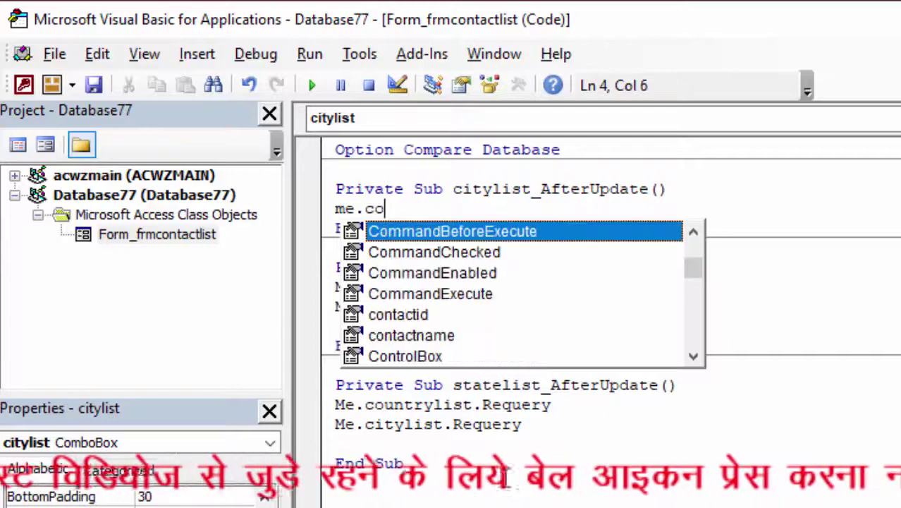
text(untry)
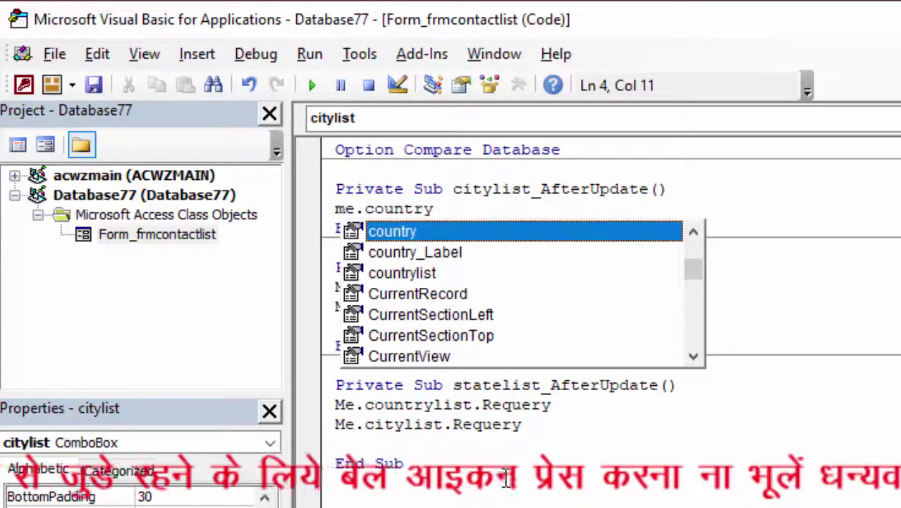
key(Down)
key(Down)
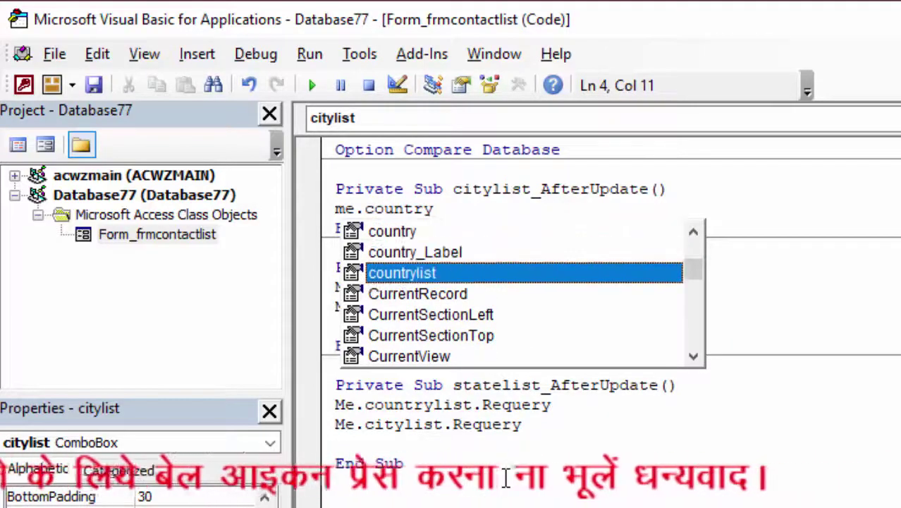
key(Tab)
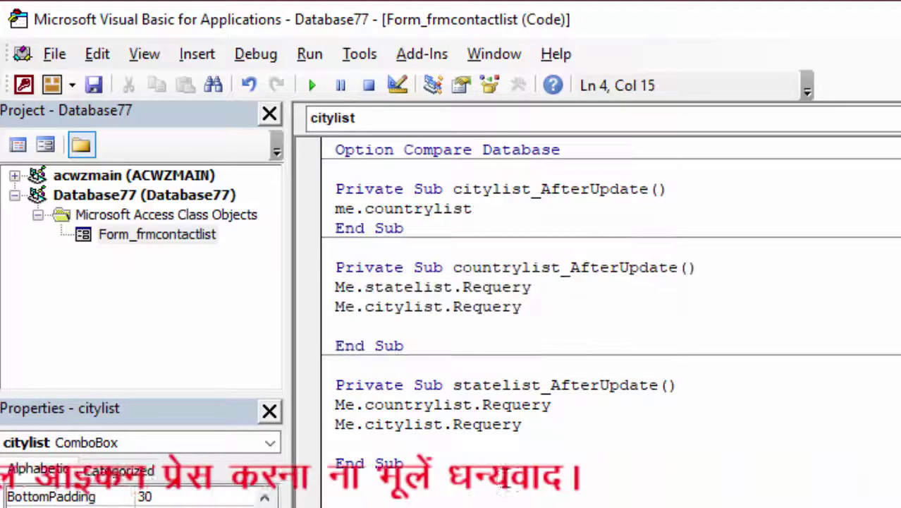
text(.req)
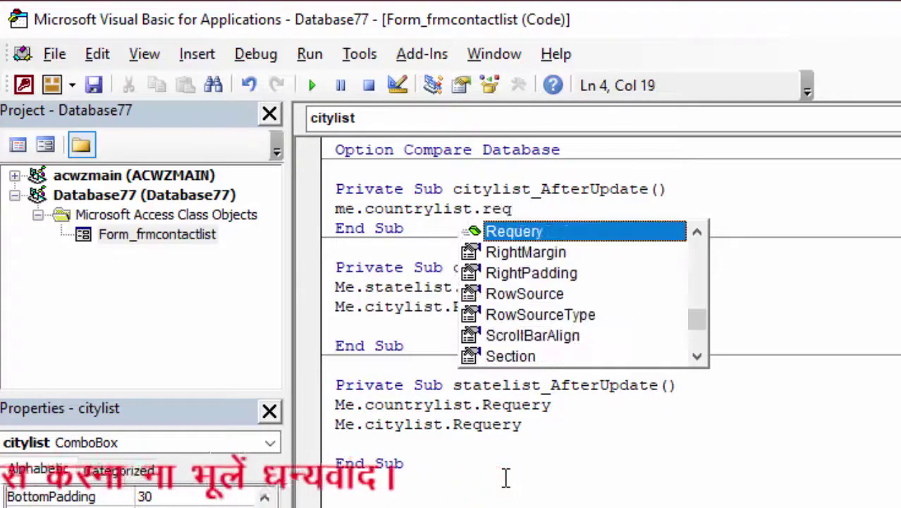
key(Tab)
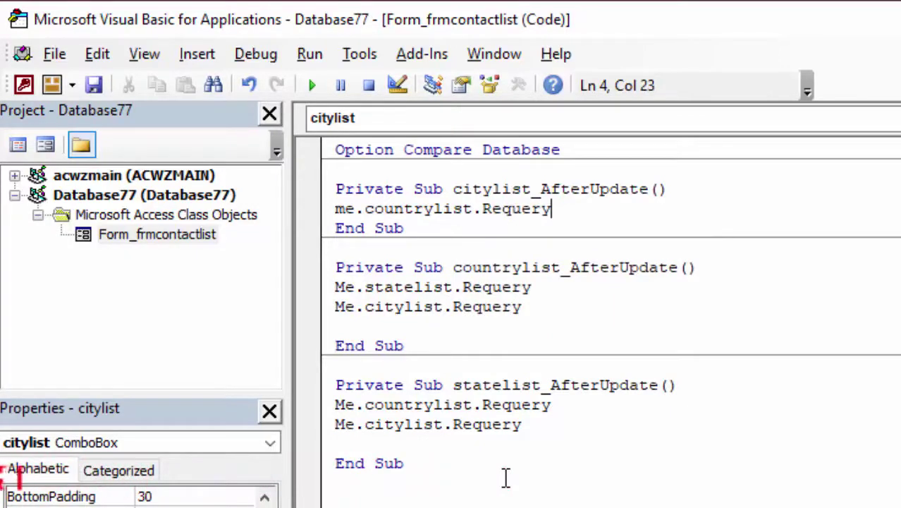
Add Me.statelist.Requery below it, save the database, and return frmcontactlist to Form view.
key(Return)
text(me)
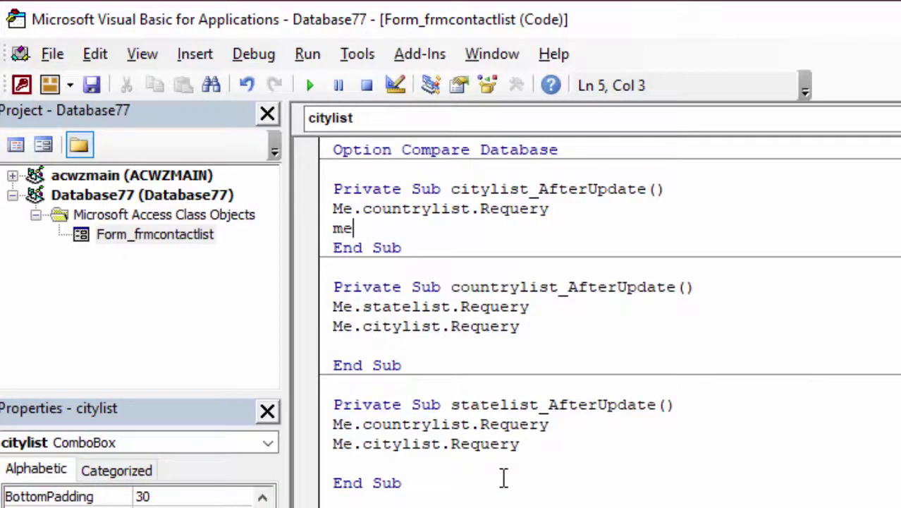
text(.stat)
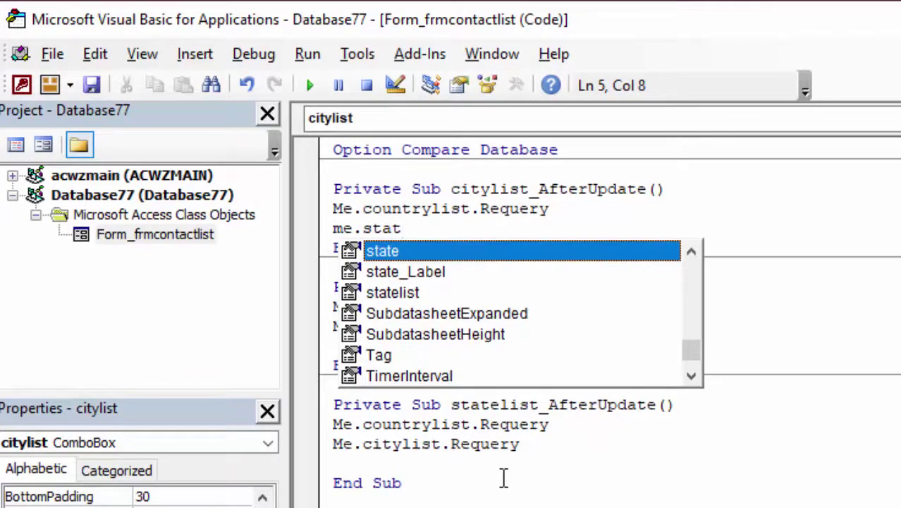
key(Down)
key(Down)
key(Tab)
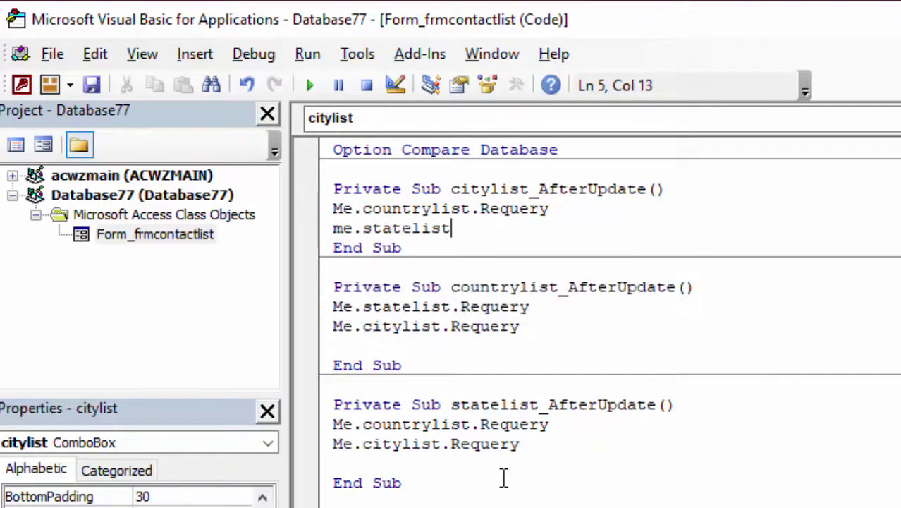
text(.req)
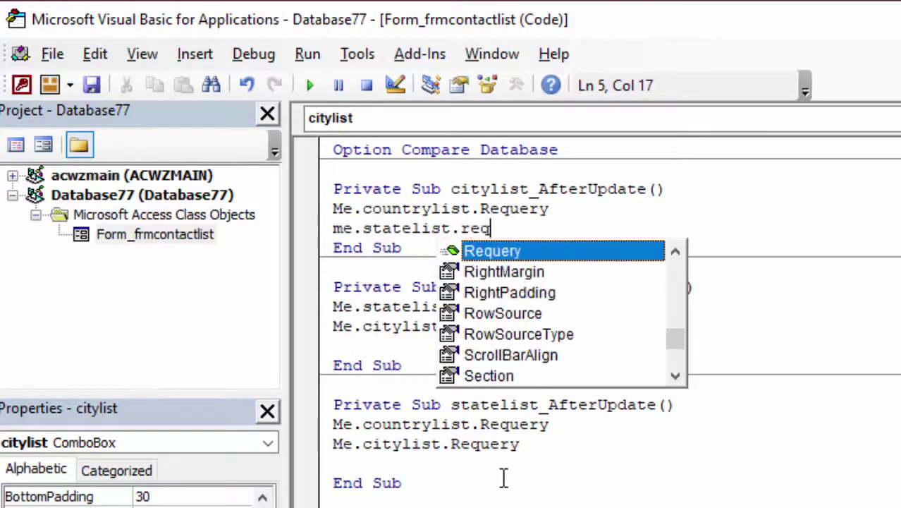
key(Tab)
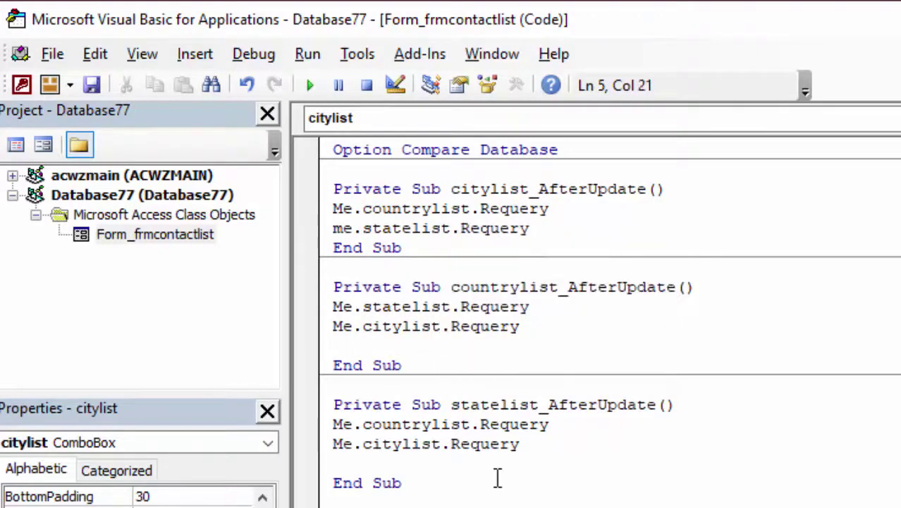
click(92, 85)
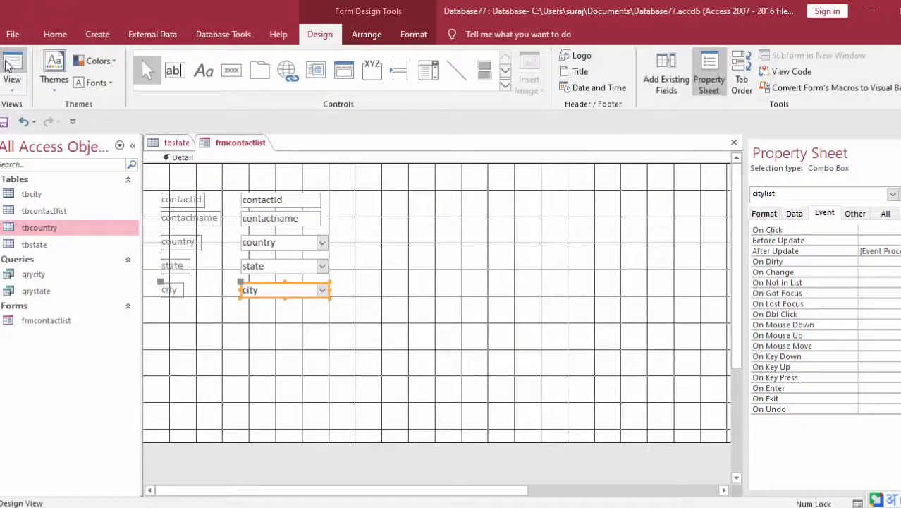
click(13, 74)
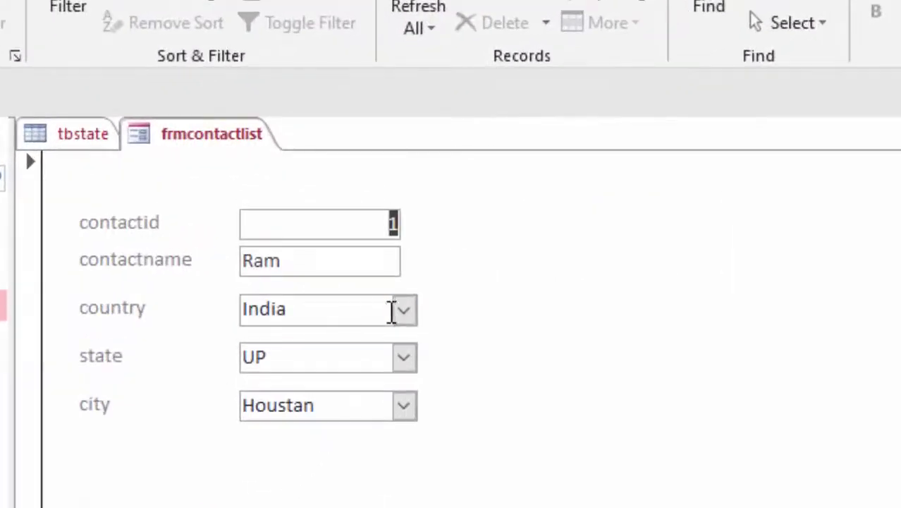
Choose country America, state Texax and city Houstan on record 1.
click(404, 310)
click(350, 347)
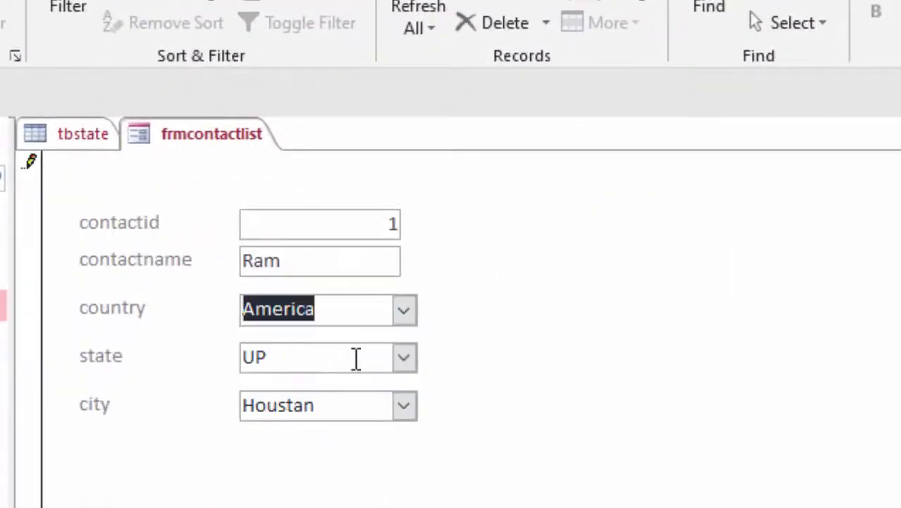
click(404, 358)
click(372, 390)
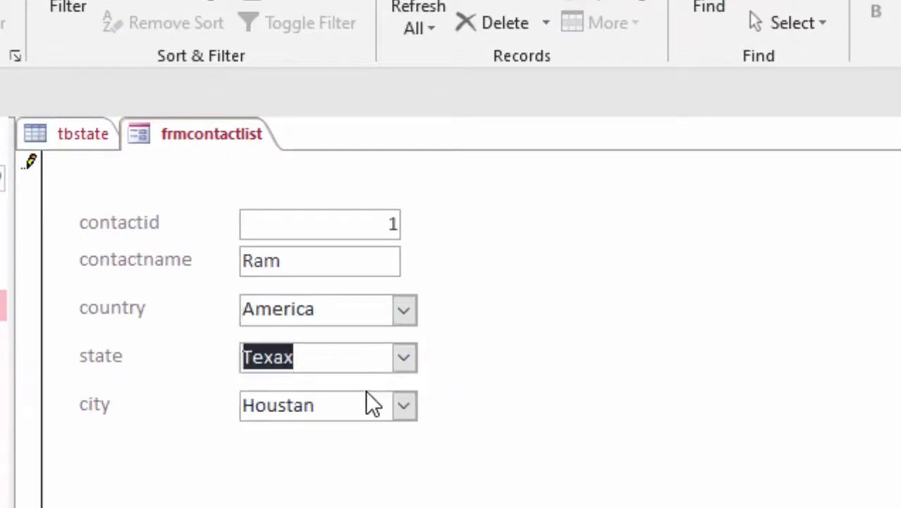
click(404, 406)
click(375, 436)
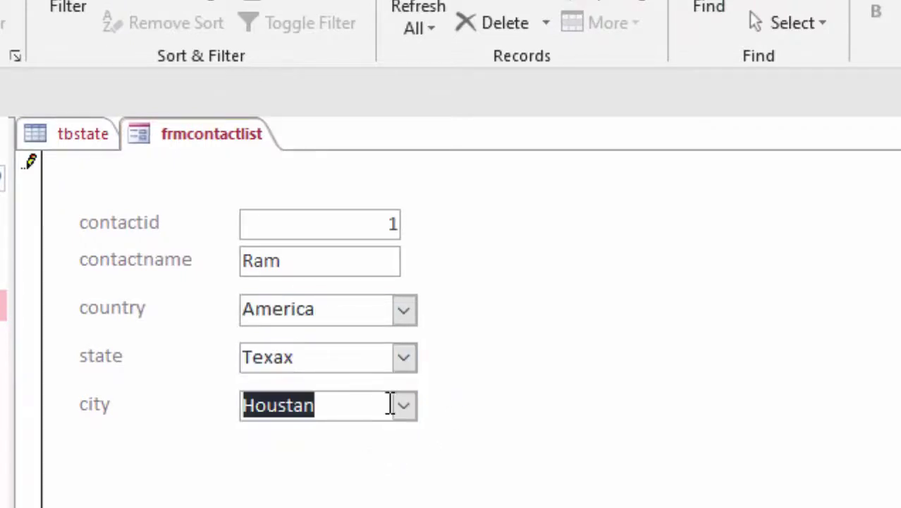
Change the country to Japan and the state to Tokyo, leaving city Houstan.
click(405, 310)
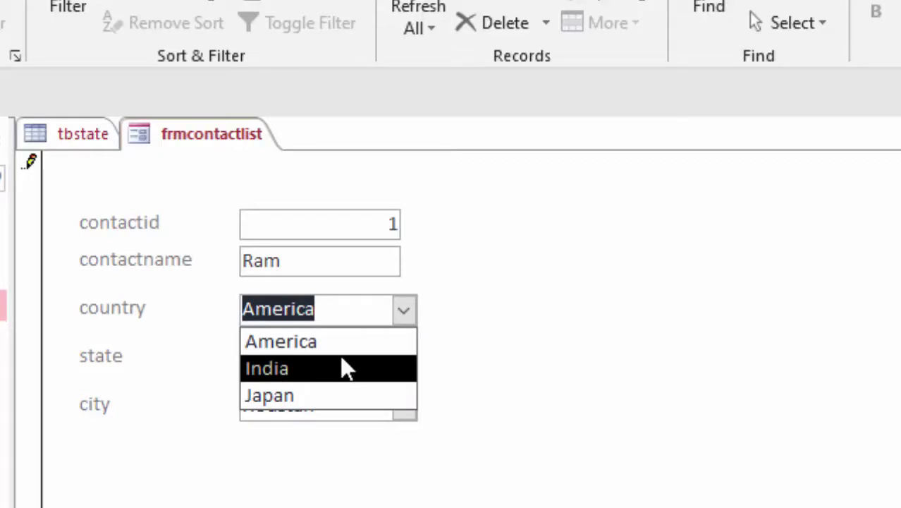
click(308, 402)
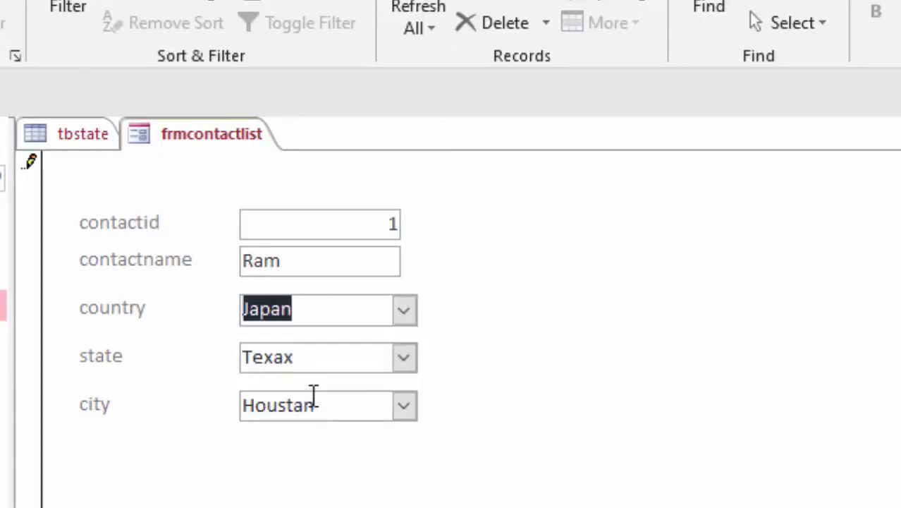
click(405, 357)
click(358, 387)
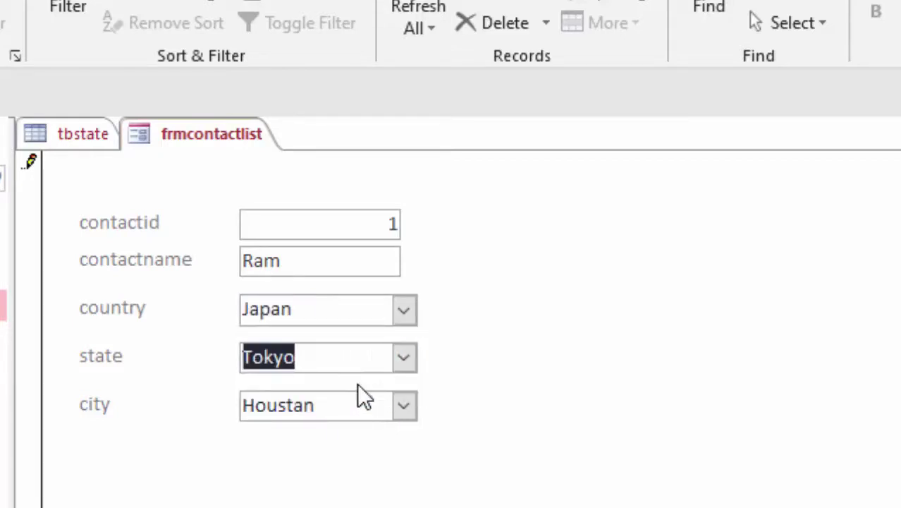